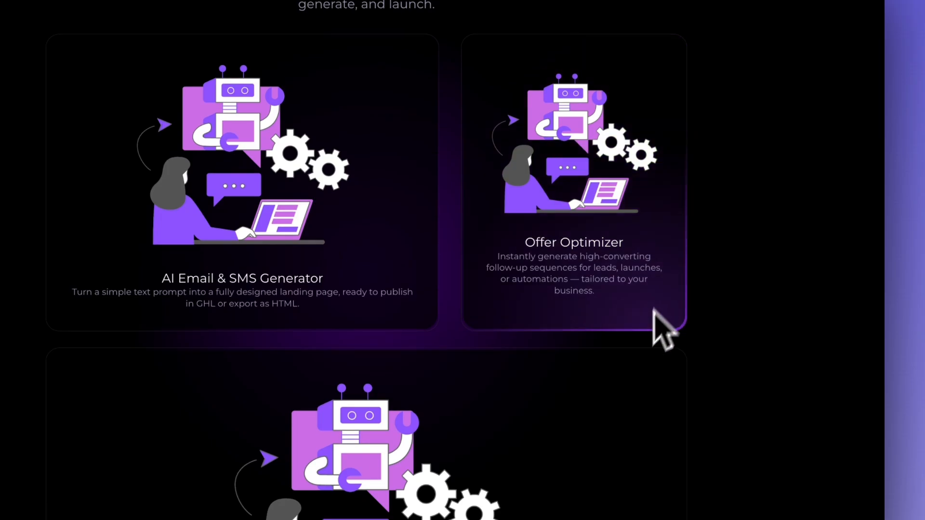
# Step: Add a full-width section to the page
pyautogui.scroll(-3, 640, 337)
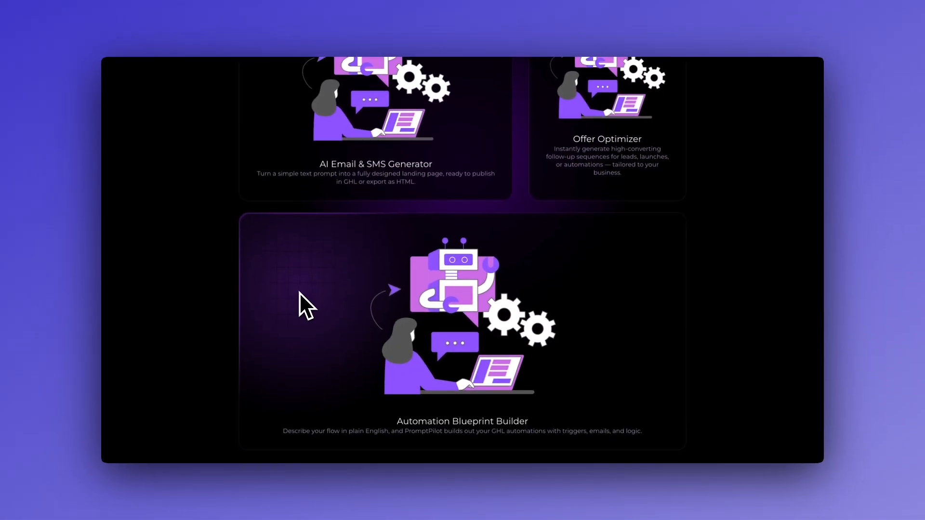
pyautogui.scroll(10, 213, 312)
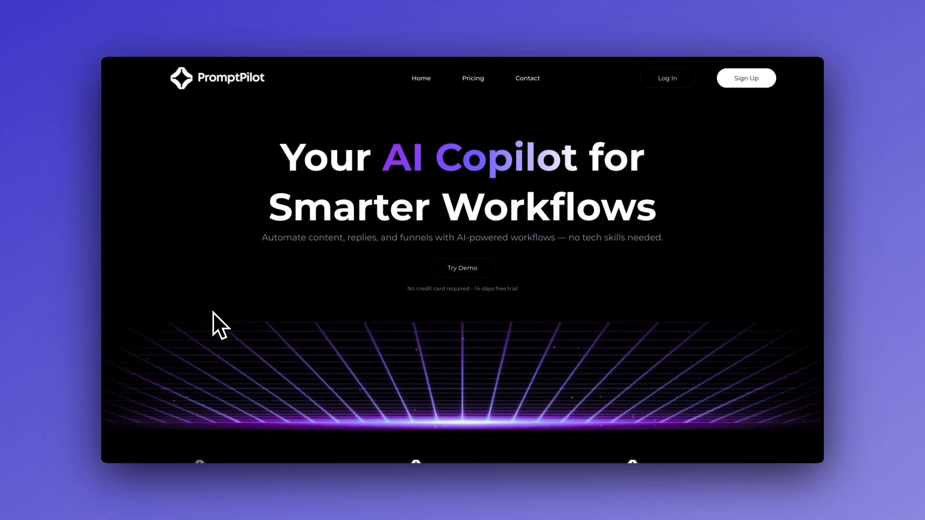
pyautogui.scroll(-5, 228, 285)
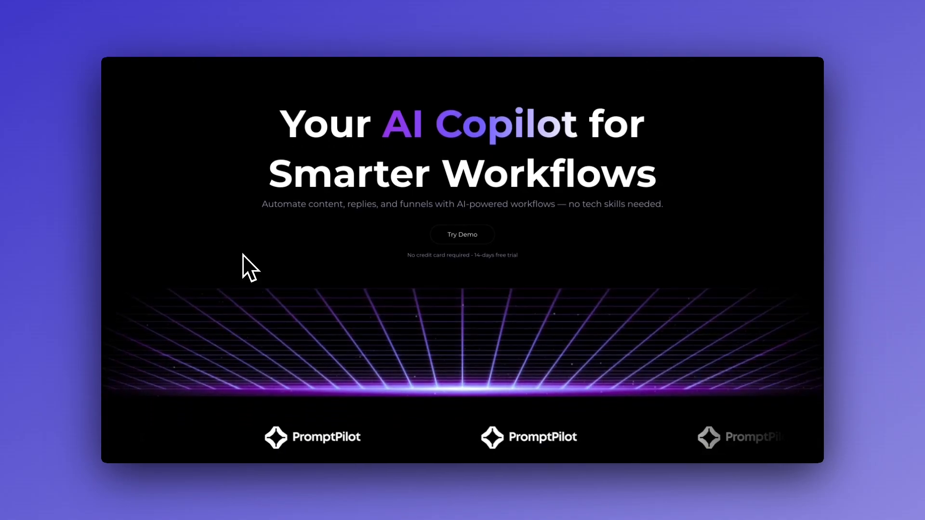
pyautogui.scroll(-6, 228, 191)
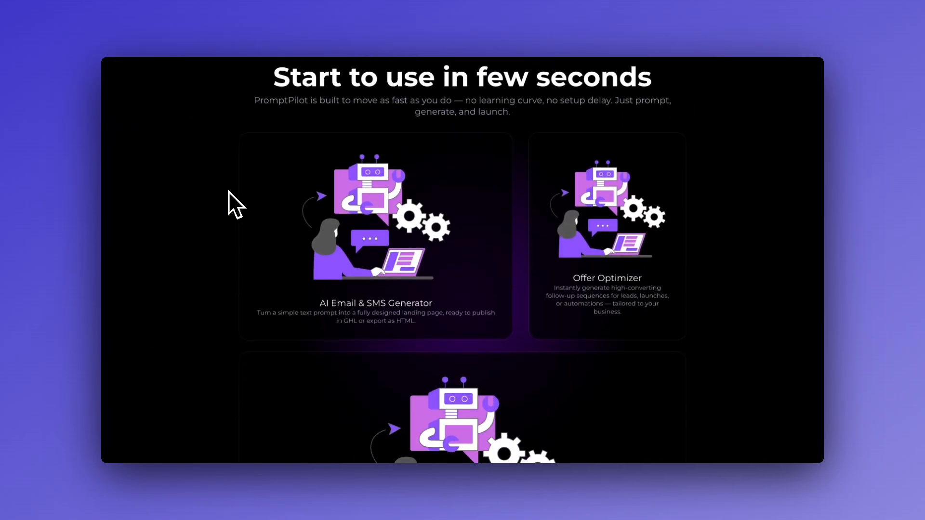
pyautogui.scroll(2, 532, 198)
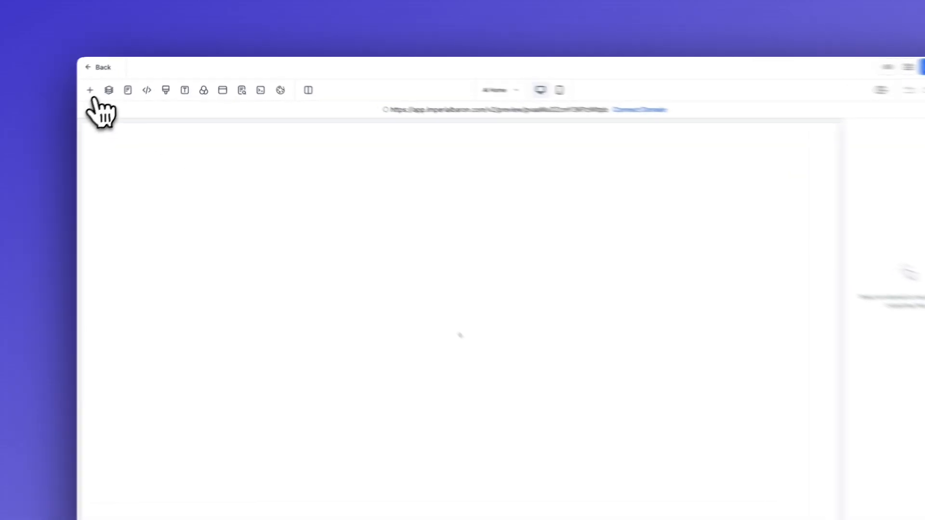
pyautogui.click(90, 91)
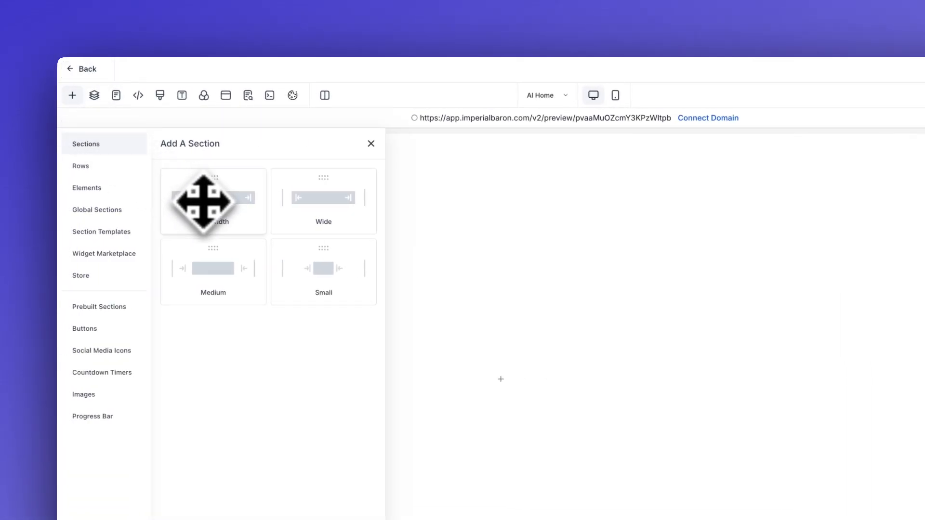
pyautogui.click(203, 202)
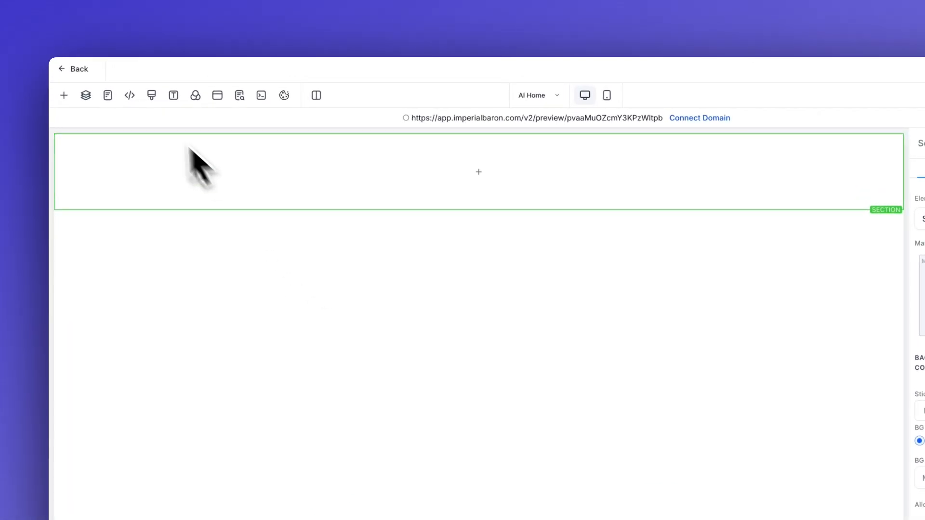
# Step: Give the new section a black background
pyautogui.click(195, 96)
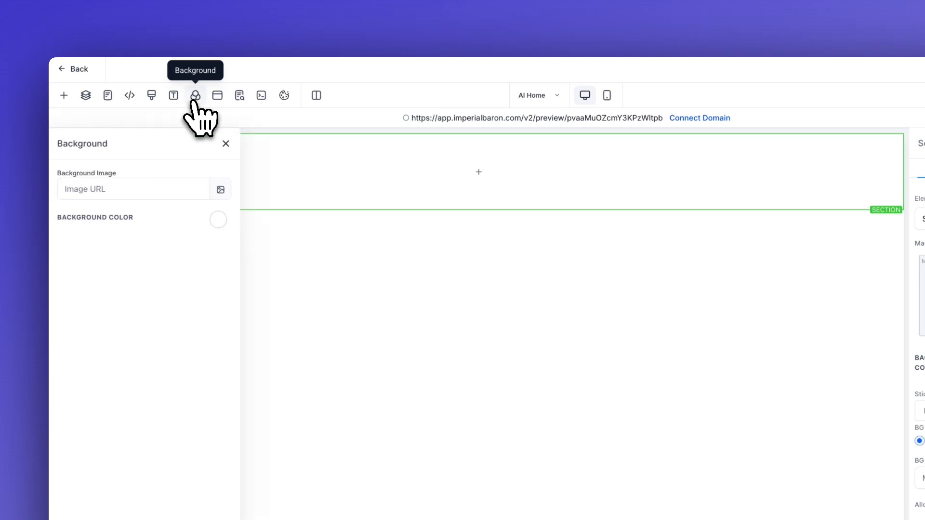
pyautogui.click(218, 220)
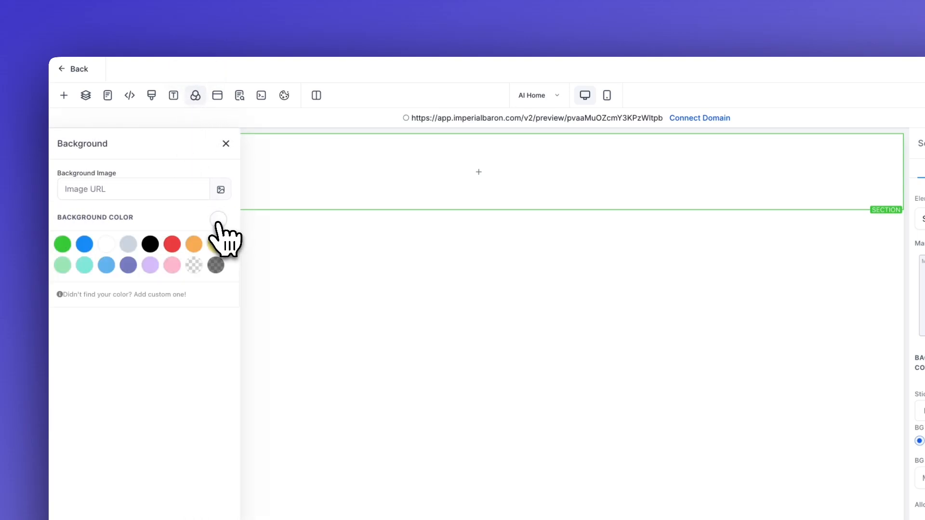
pyautogui.click(150, 244)
pyautogui.click(225, 143)
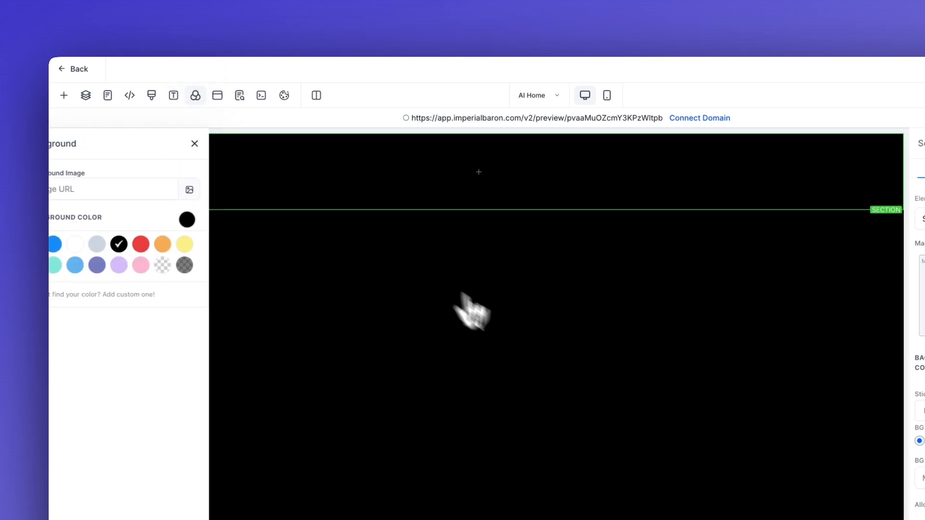
pyautogui.click(495, 174)
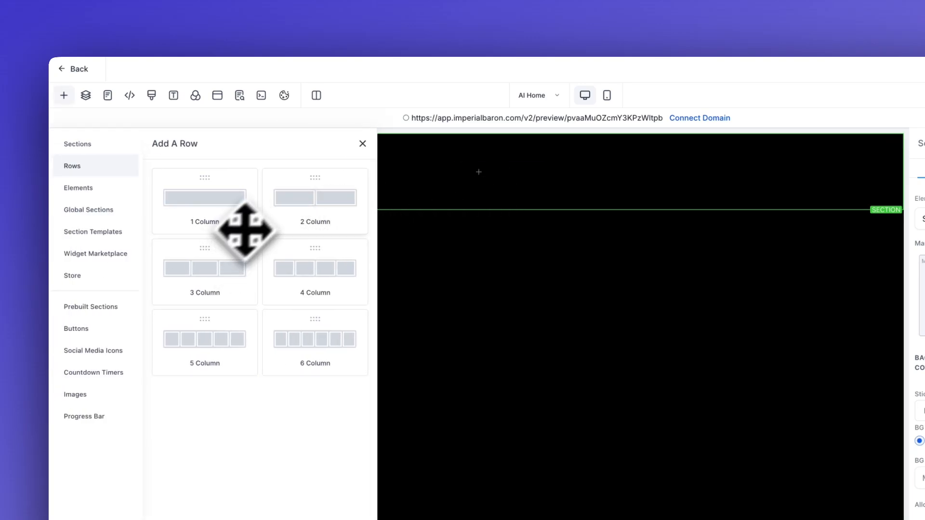
# Step: Add a two-column row with an image in column 1 and a navigation menu in column 2
pyautogui.click(298, 205)
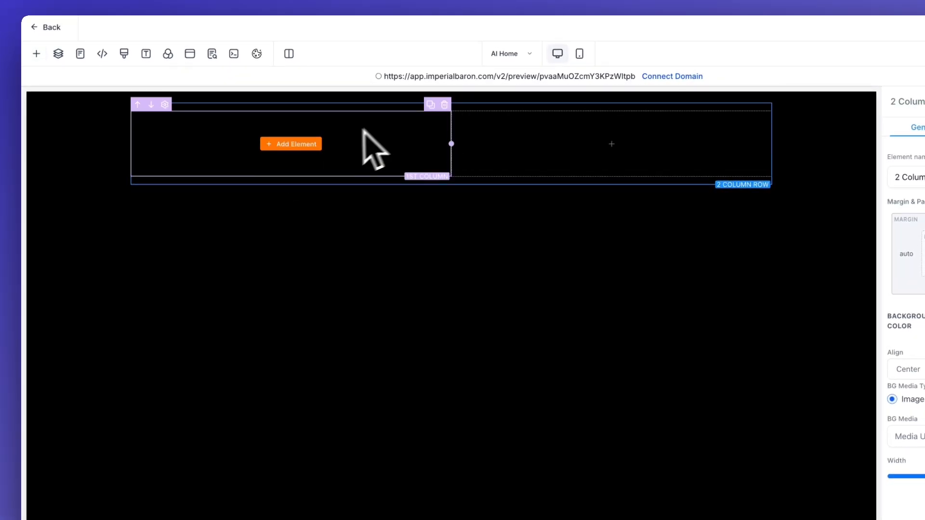
pyautogui.click(307, 146)
pyautogui.scroll(-2, 305, 396)
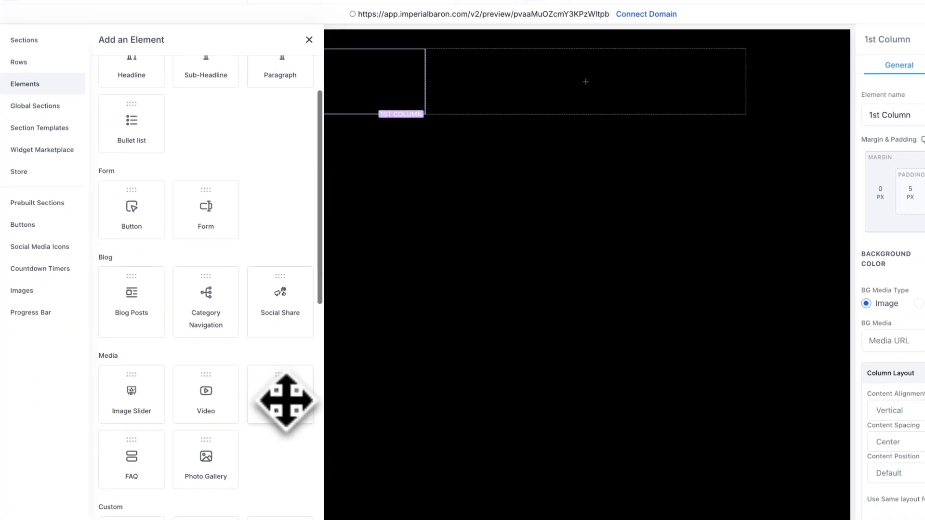
pyautogui.click(310, 466)
pyautogui.click(585, 142)
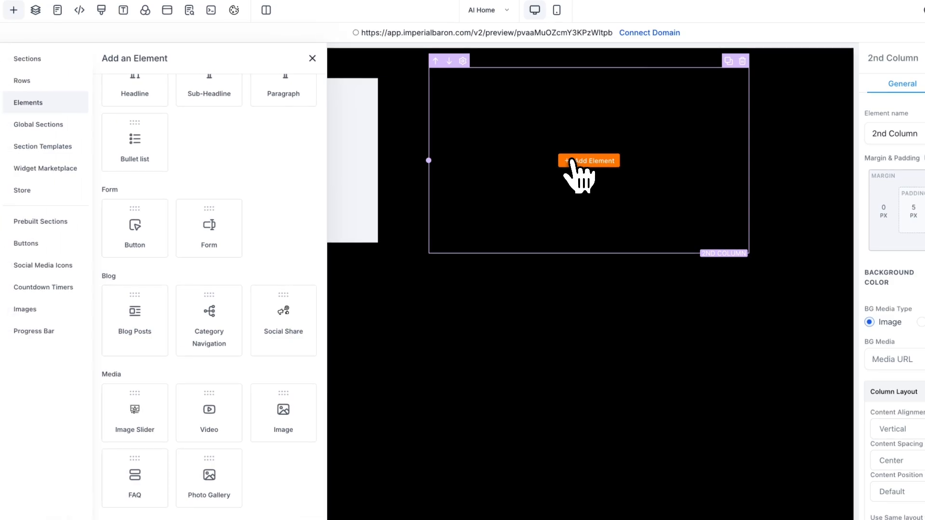
pyautogui.scroll(-7, 234, 355)
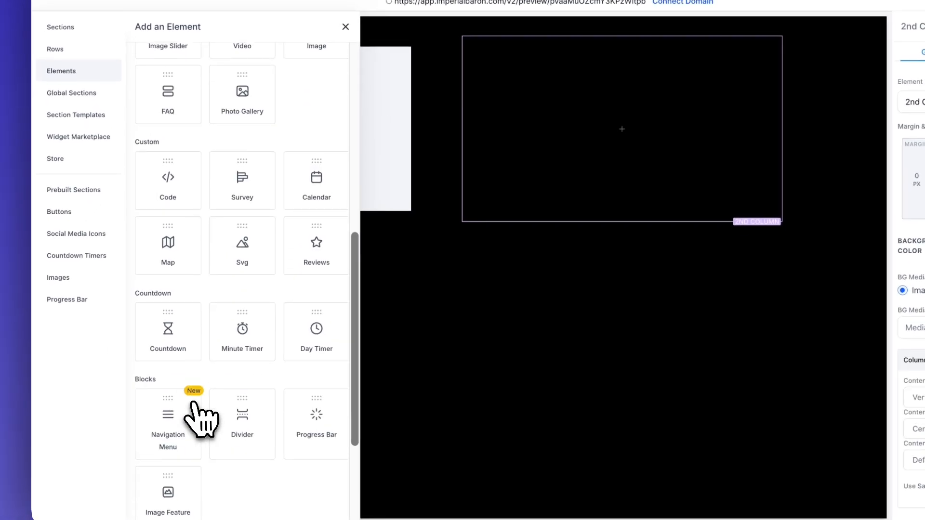
pyautogui.click(170, 398)
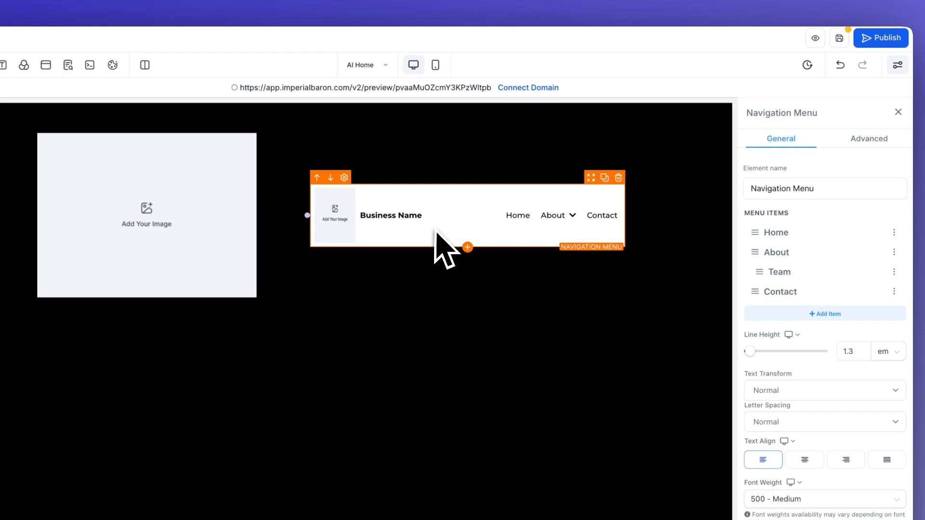
# Step: Hide the business name and logo in the navigation menu
pyautogui.scroll(-5, 838, 376)
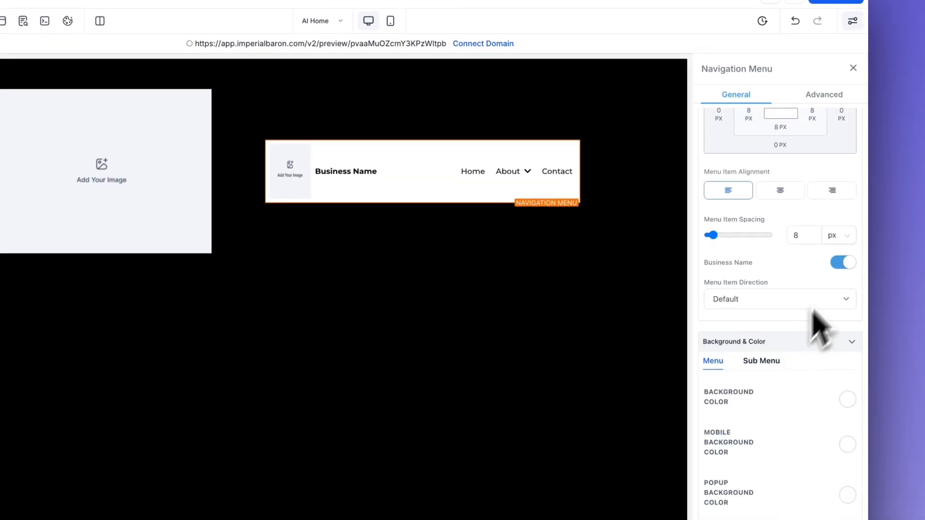
pyautogui.click(843, 262)
pyautogui.scroll(-10, 817, 326)
pyautogui.scroll(-5, 814, 324)
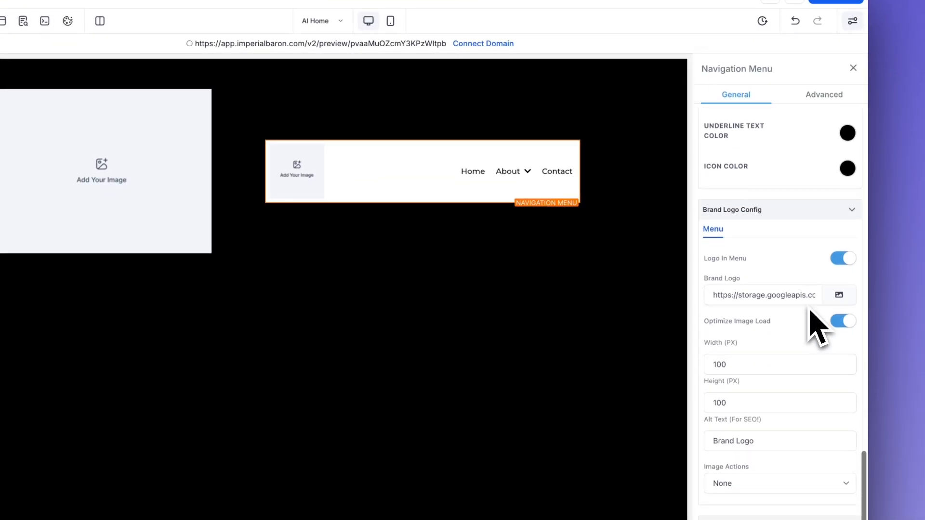
pyautogui.click(840, 260)
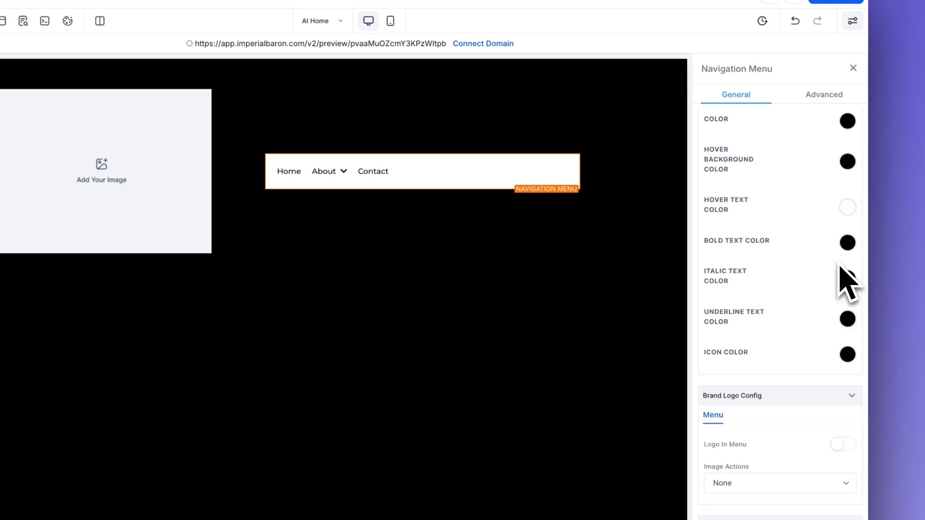
# Step: Delete the Team item from the navigation menu
pyautogui.scroll(15, 819, 270)
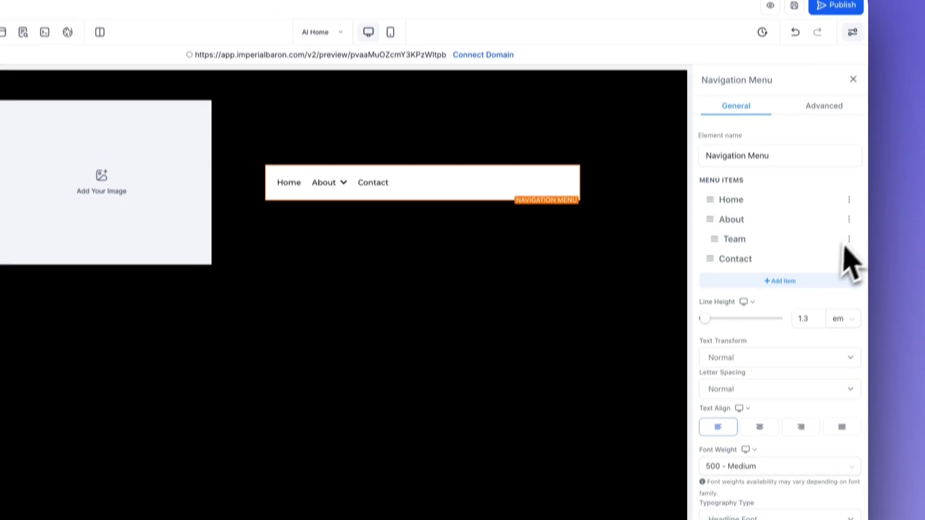
pyautogui.click(849, 227)
pyautogui.click(260, 345)
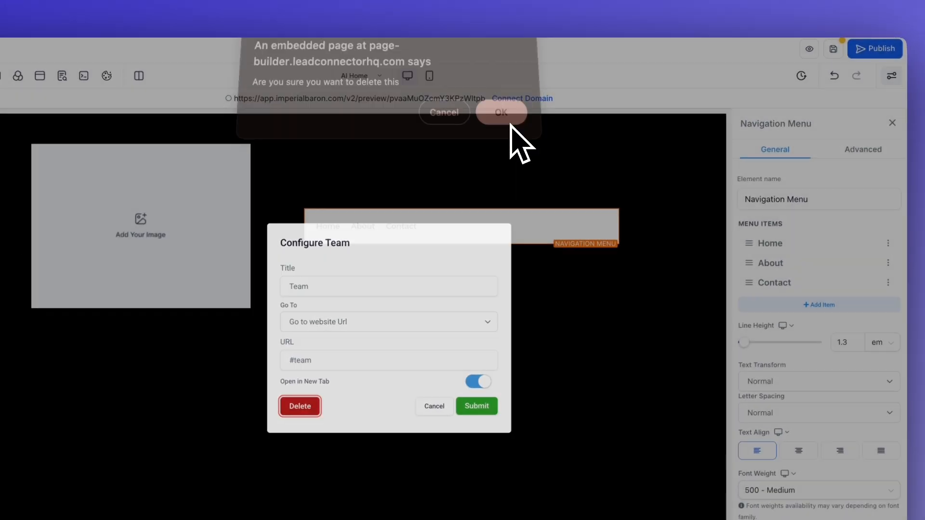
pyautogui.click(528, 106)
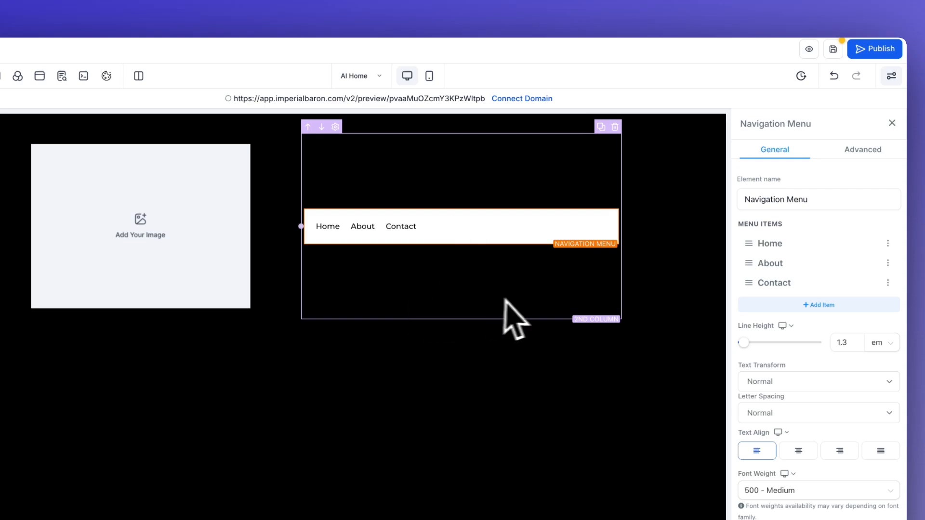
# Step: Rename the About menu item to Pricing and submit it
pyautogui.click(852, 237)
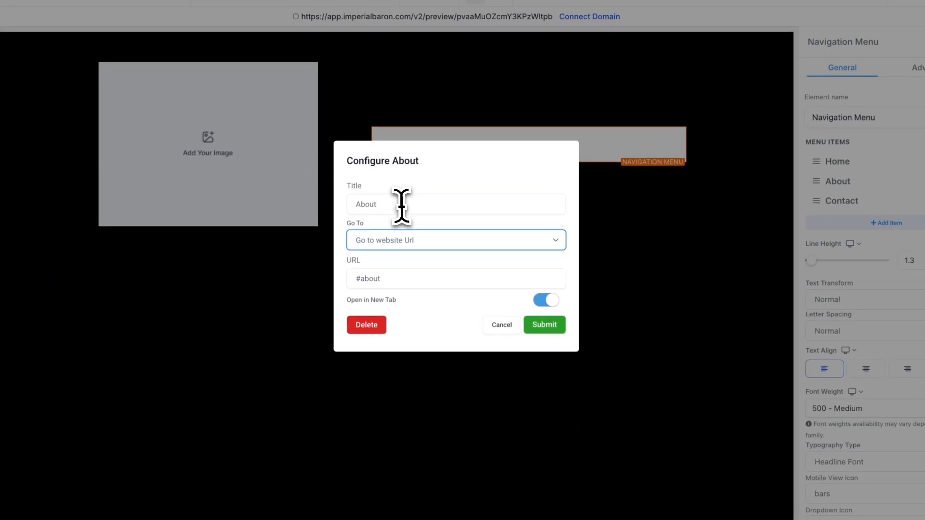
pyautogui.doubleClick(329, 237)
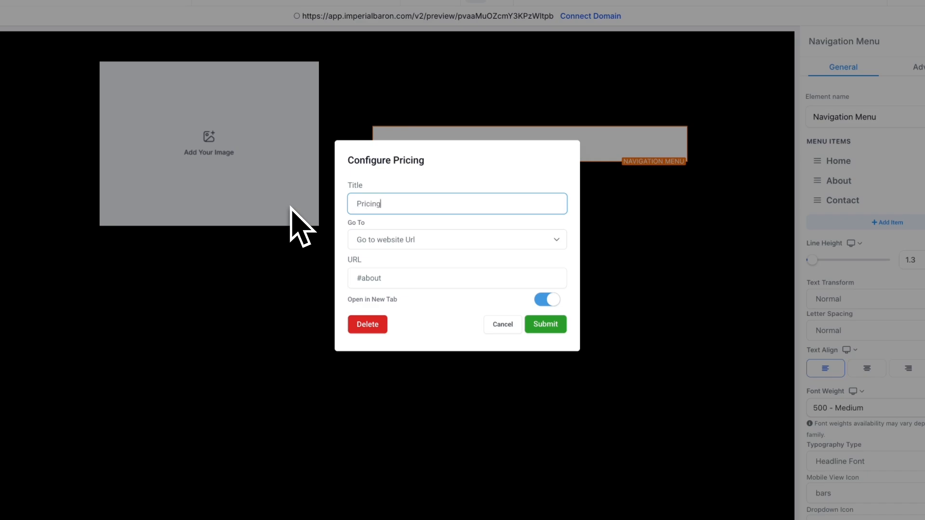
pyautogui.click(545, 324)
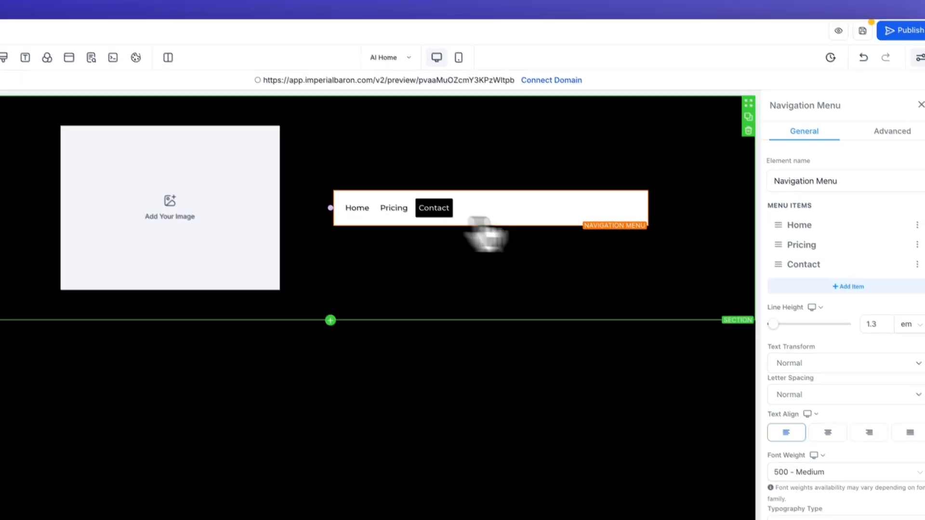
# Step: Centre the menu items and give the navigation menu a black background
pyautogui.scroll(-10, 850, 366)
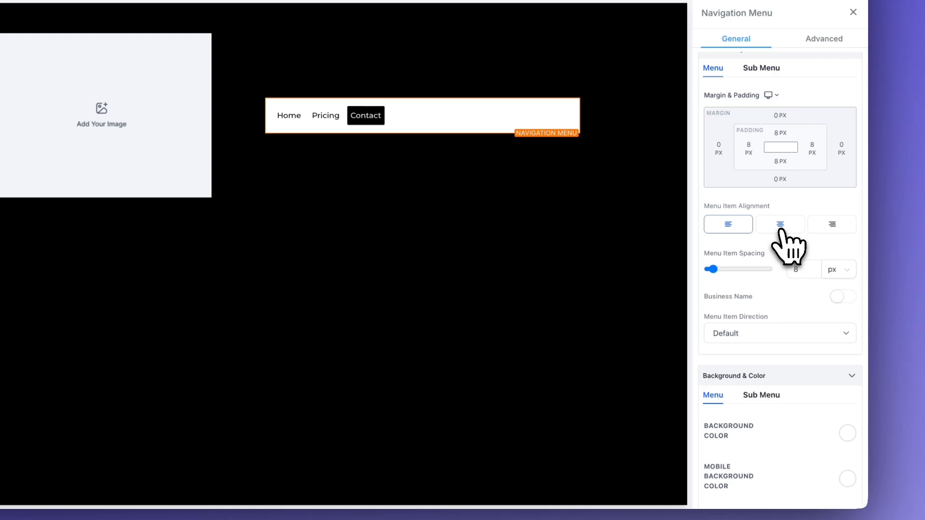
pyautogui.click(781, 225)
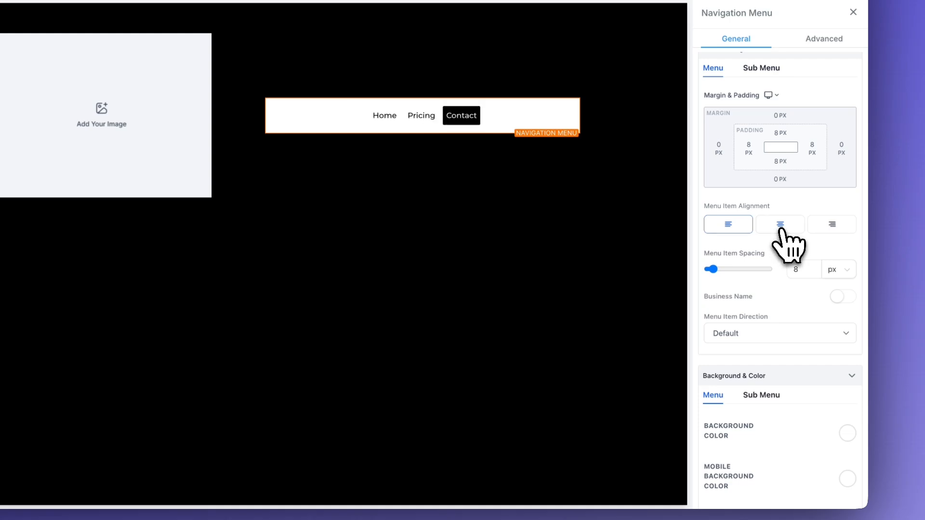
pyautogui.scroll(-2, 766, 385)
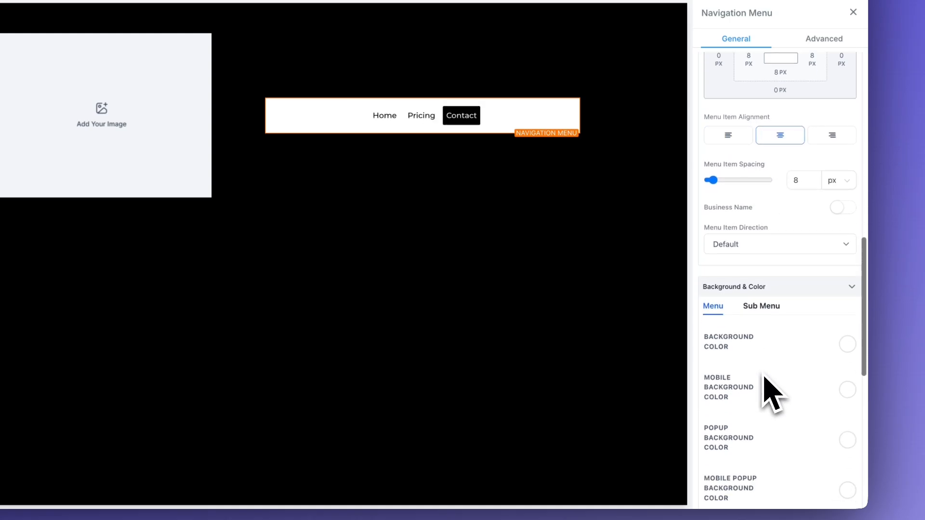
pyautogui.click(847, 333)
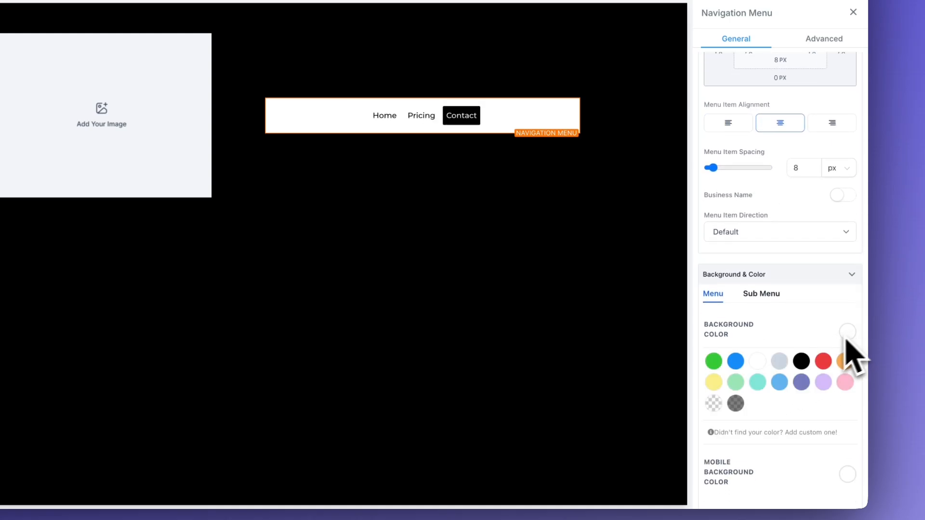
pyautogui.click(801, 362)
# Step: Make the menu links white with a transparent hover background
pyautogui.scroll(-3, 801, 340)
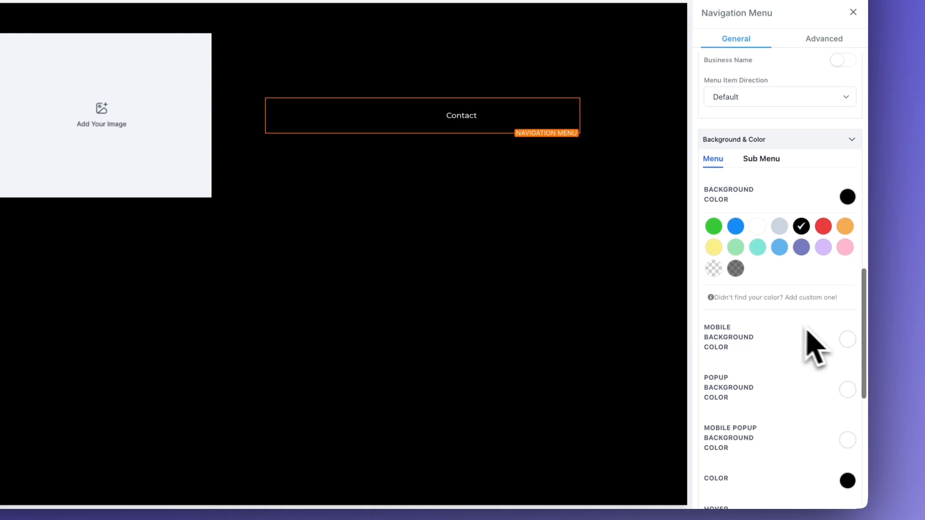
pyautogui.scroll(-2, 849, 343)
pyautogui.click(847, 389)
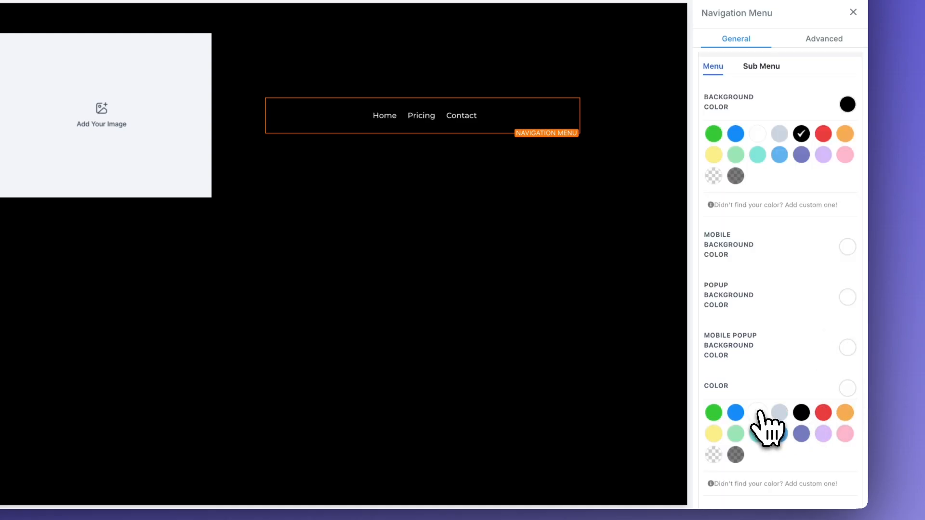
pyautogui.scroll(-4, 805, 371)
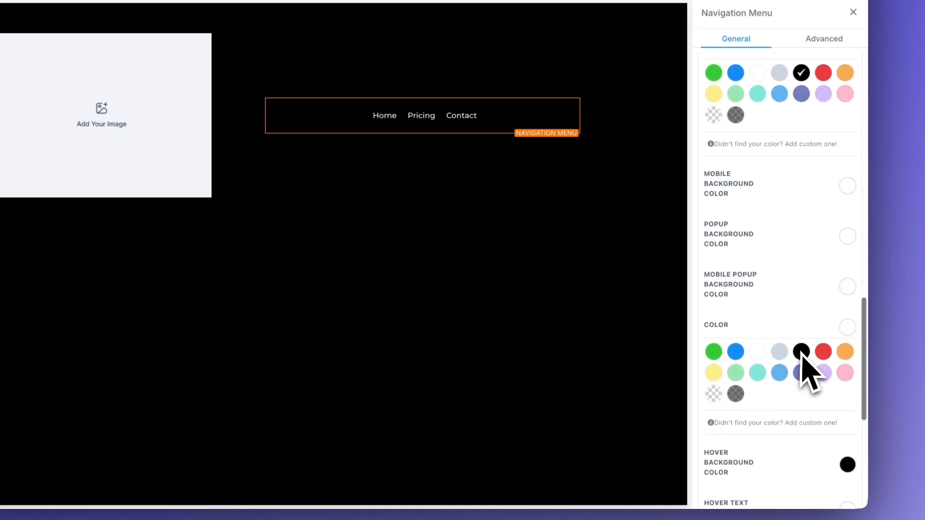
pyautogui.click(848, 332)
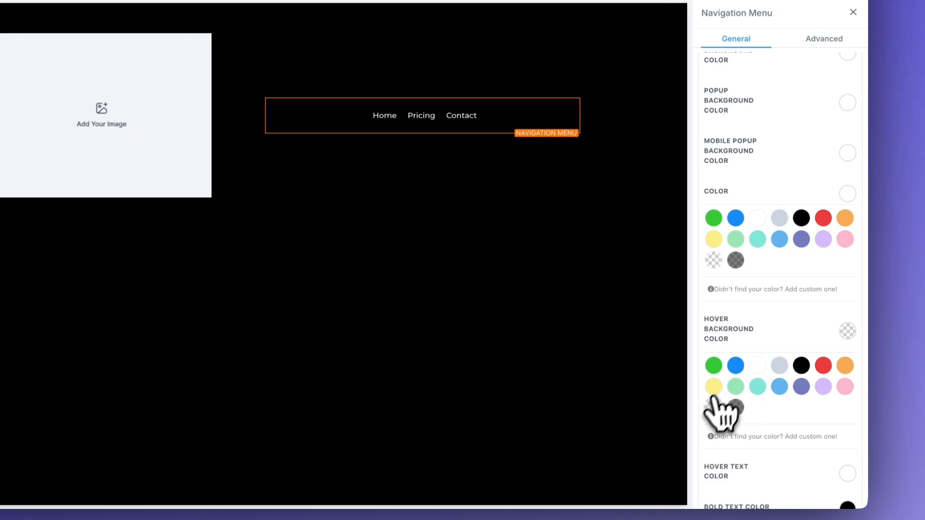
pyautogui.scroll(-4, 751, 381)
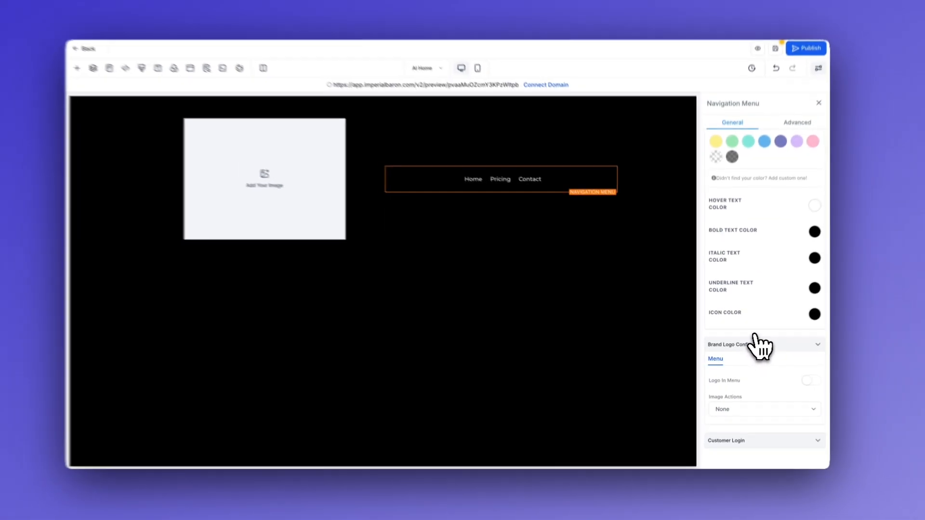
pyautogui.scroll(10, 763, 337)
pyautogui.scroll(1, 759, 345)
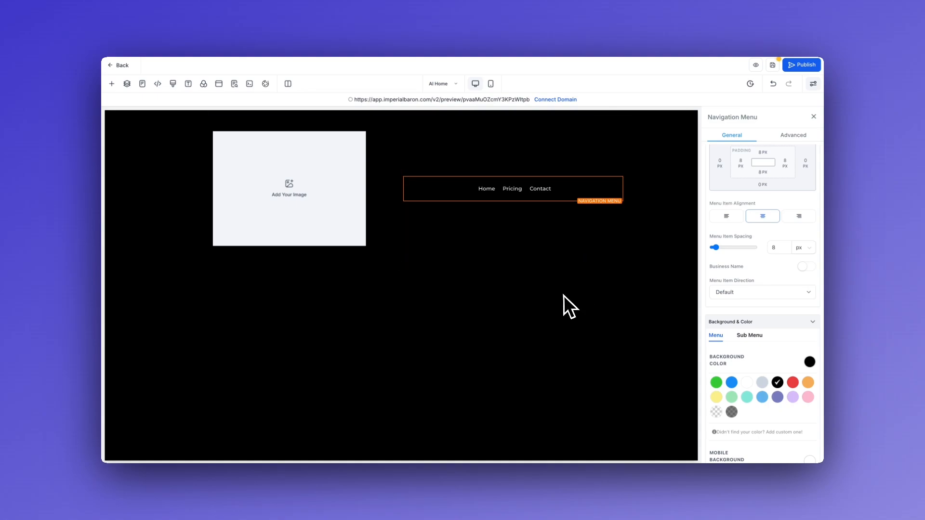
pyautogui.click(385, 226)
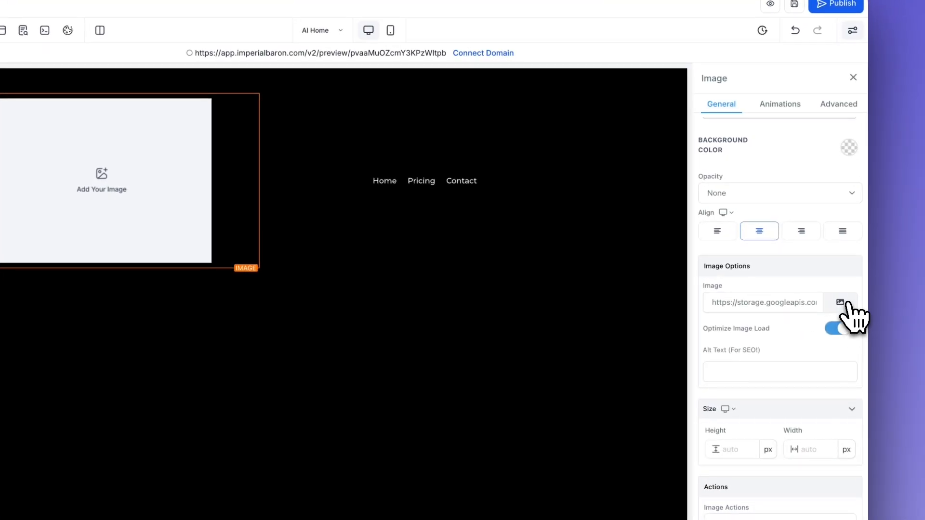
# Step: Set the image element to the white PromptPilot logo from Media Storage
pyautogui.click(846, 304)
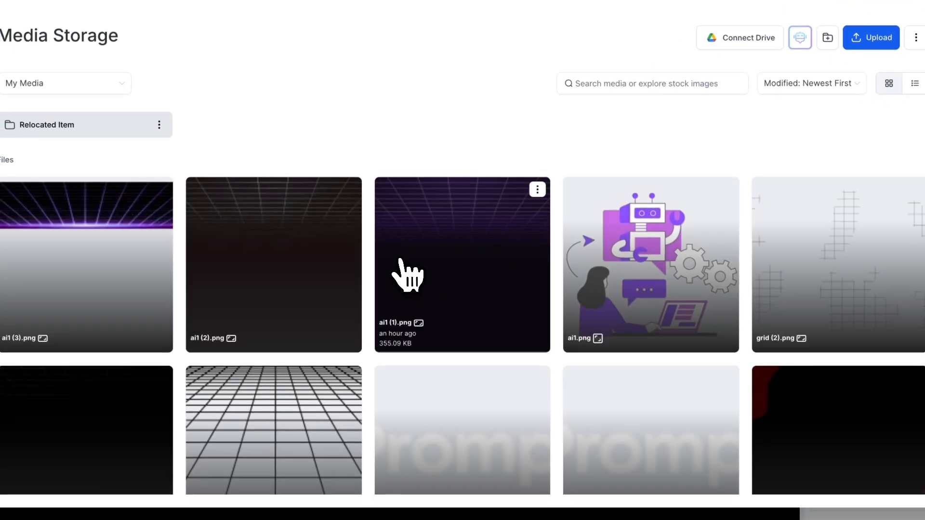
pyautogui.scroll(-1, 359, 289)
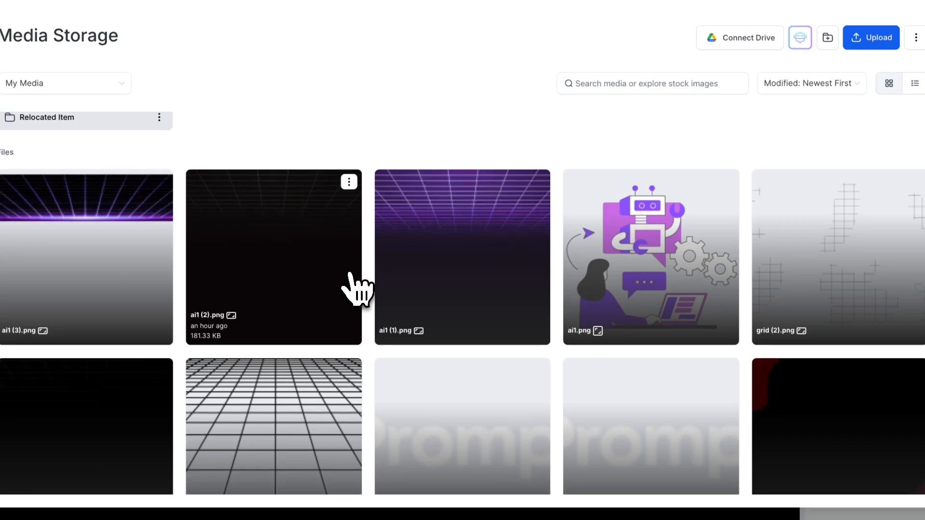
pyautogui.click(455, 412)
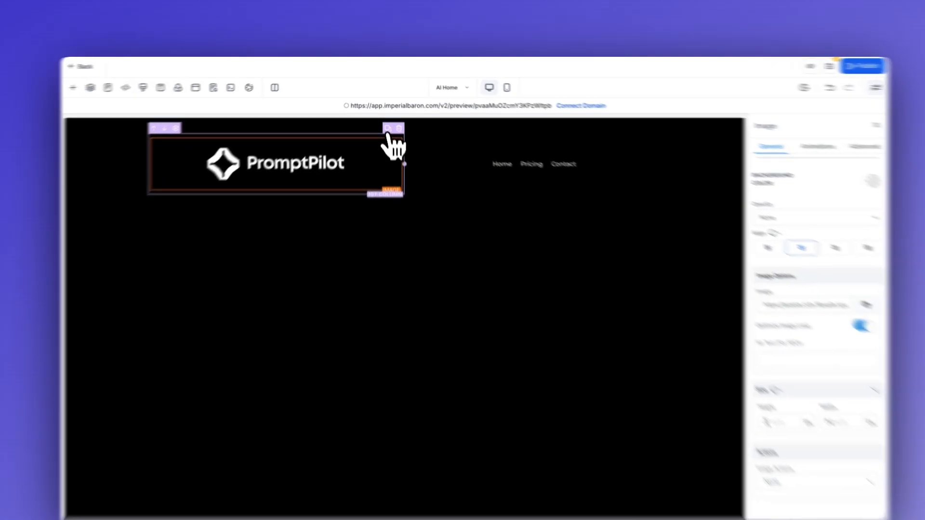
# Step: Duplicate the logo, move the copy right of the menu, then delete it to leave an empty third column
pyautogui.click(386, 119)
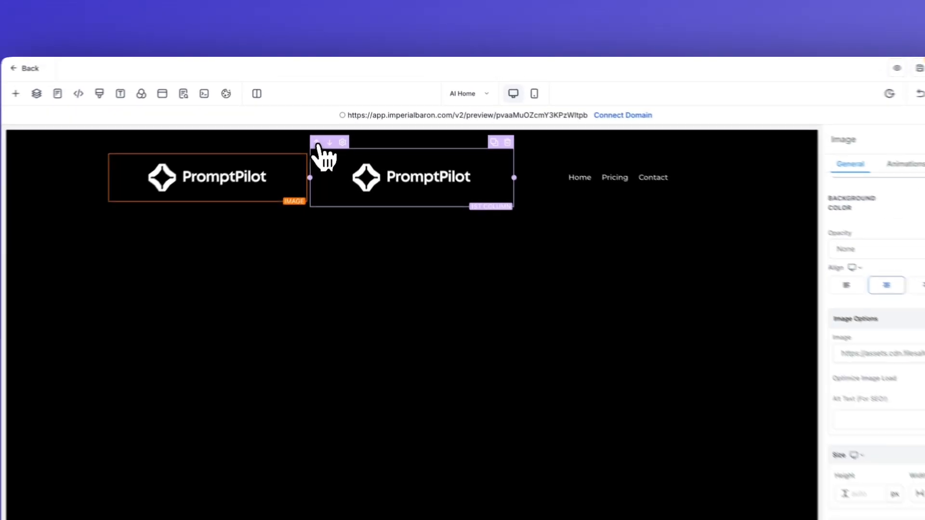
pyautogui.click(338, 127)
pyautogui.click(328, 148)
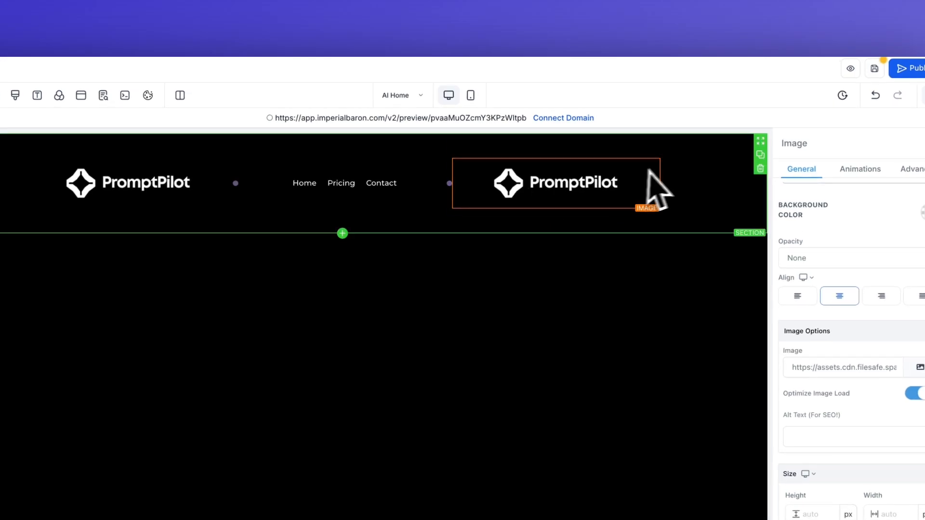
pyautogui.click(654, 153)
# Step: Add a button element to the header's empty right column
pyautogui.click(568, 186)
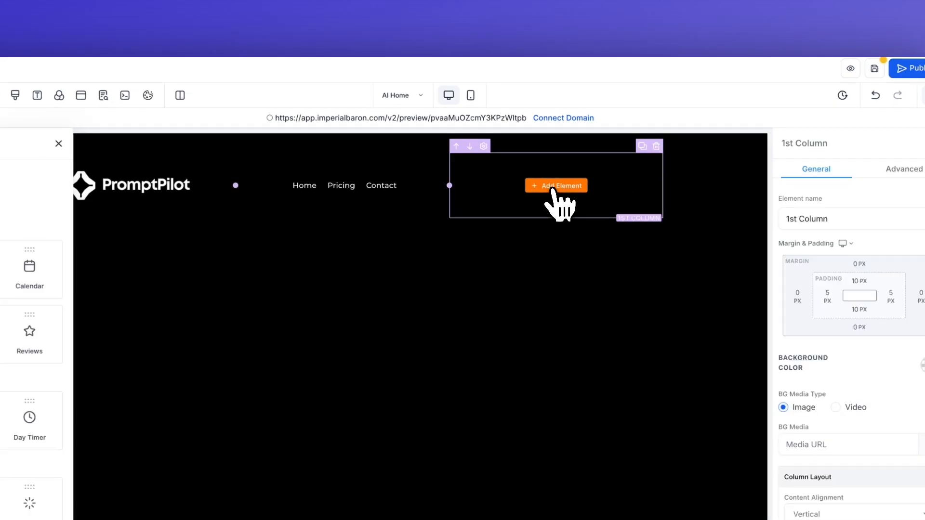
pyautogui.scroll(-3, 243, 331)
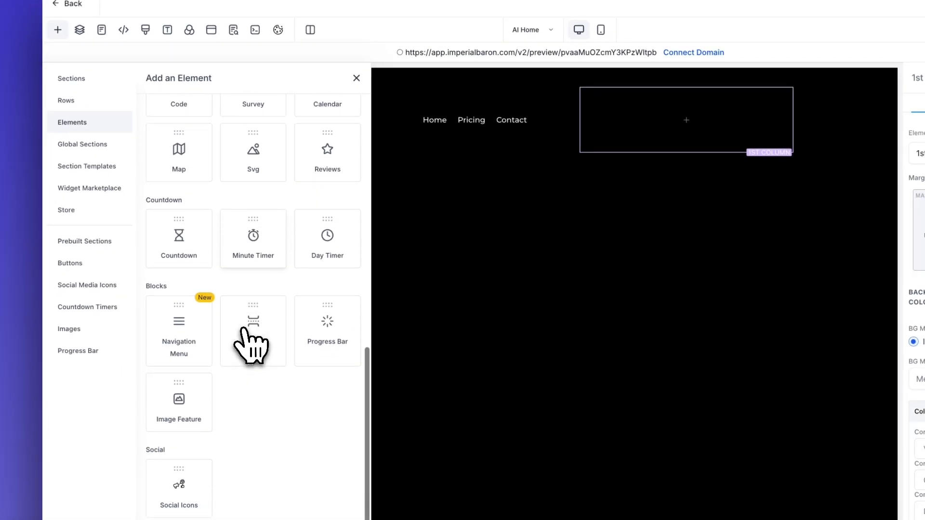
pyautogui.scroll(5, 245, 303)
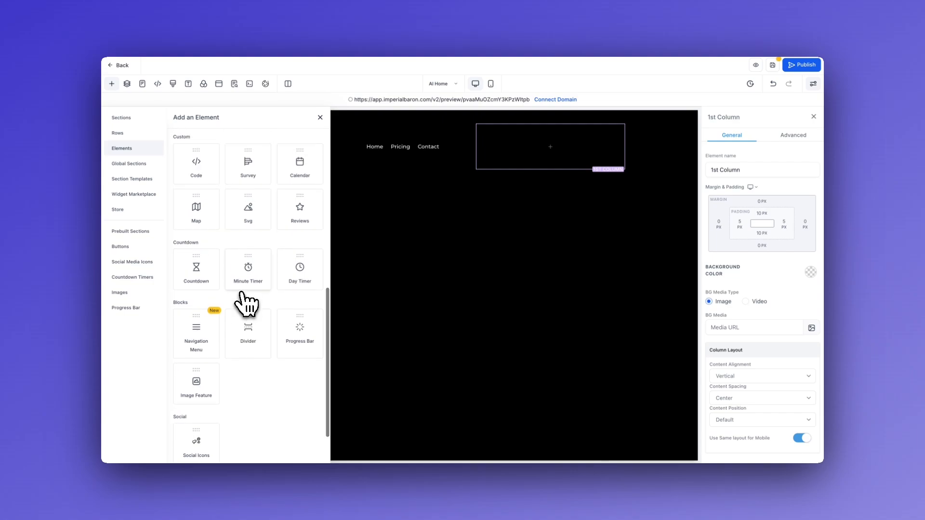
pyautogui.scroll(3, 291, 299)
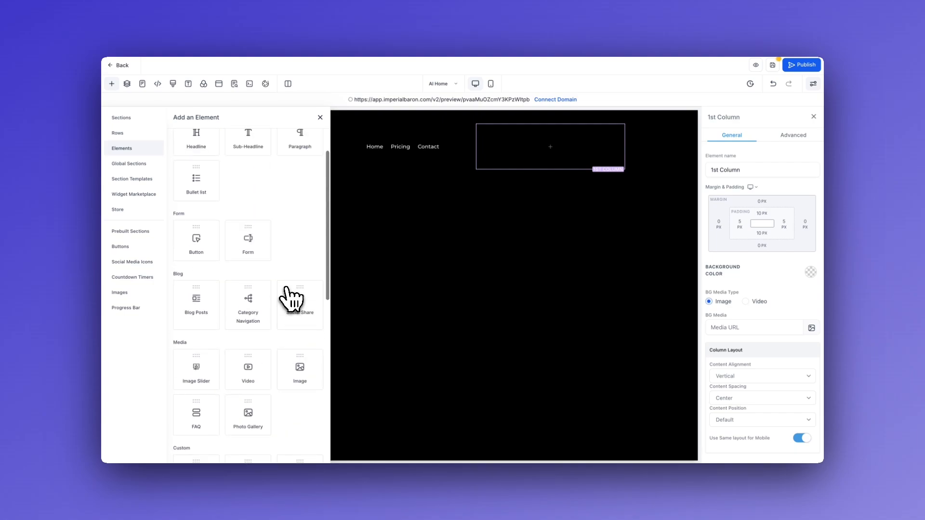
pyautogui.click(207, 295)
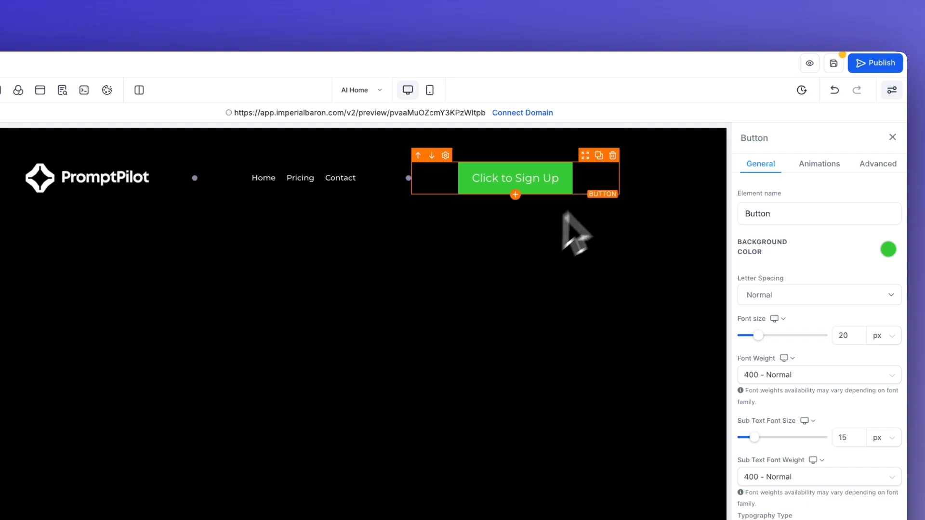
# Step: Let rows take the section's entire width and set the header row width to 90%
pyautogui.click(655, 162)
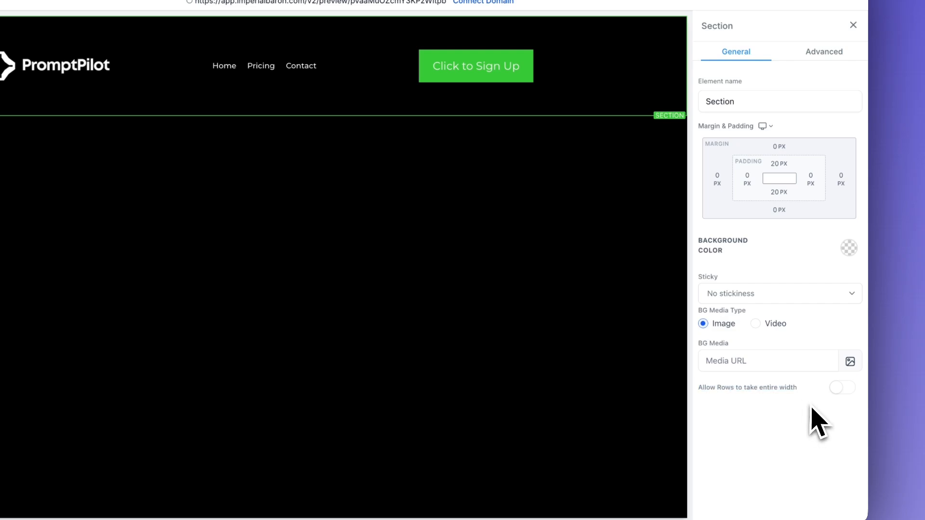
pyautogui.click(843, 388)
pyautogui.click(574, 30)
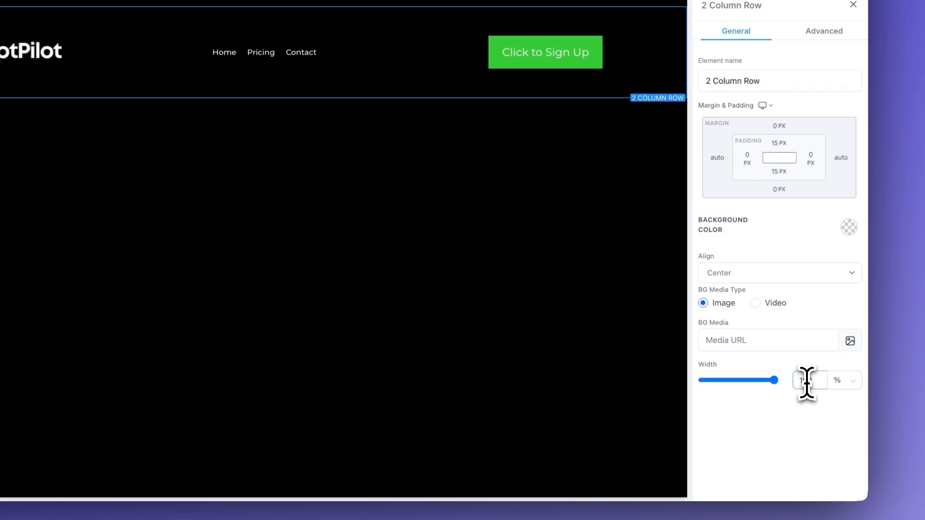
pyautogui.write('90')
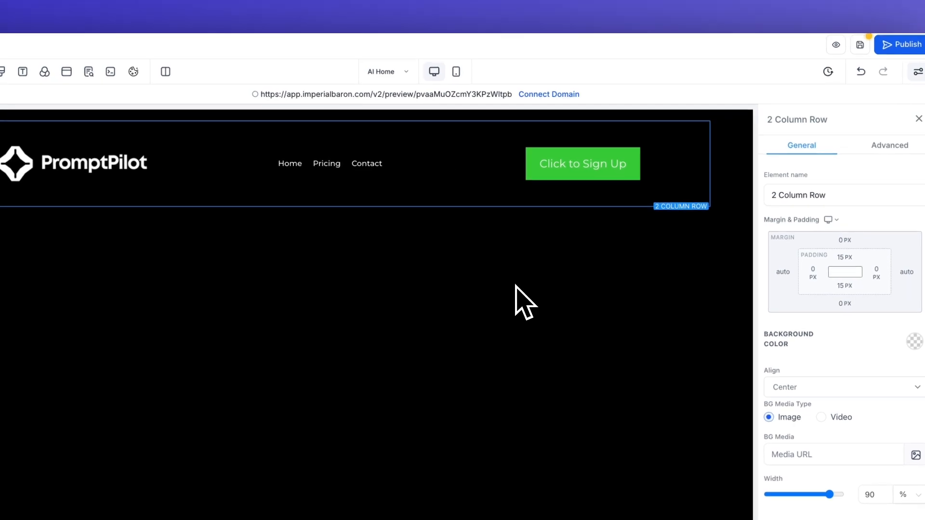
pyautogui.click(626, 166)
pyautogui.click(913, 230)
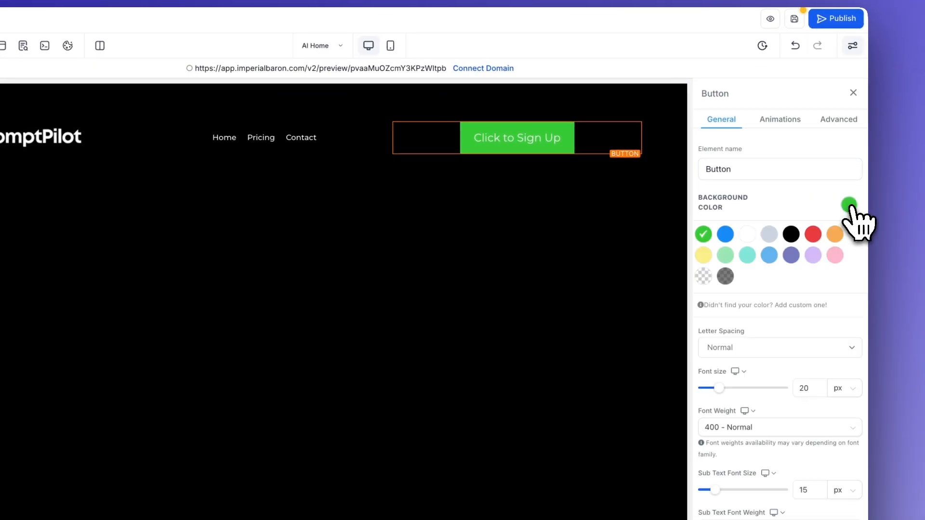
# Step: Give the button a black background and a full 1px white border
pyautogui.click(790, 235)
pyautogui.click(832, 128)
pyautogui.scroll(-2, 778, 360)
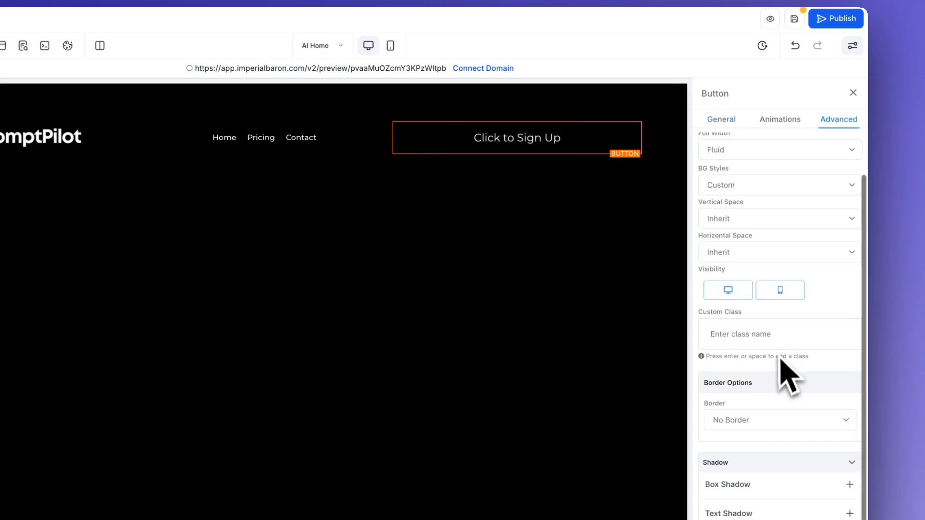
pyautogui.click(761, 421)
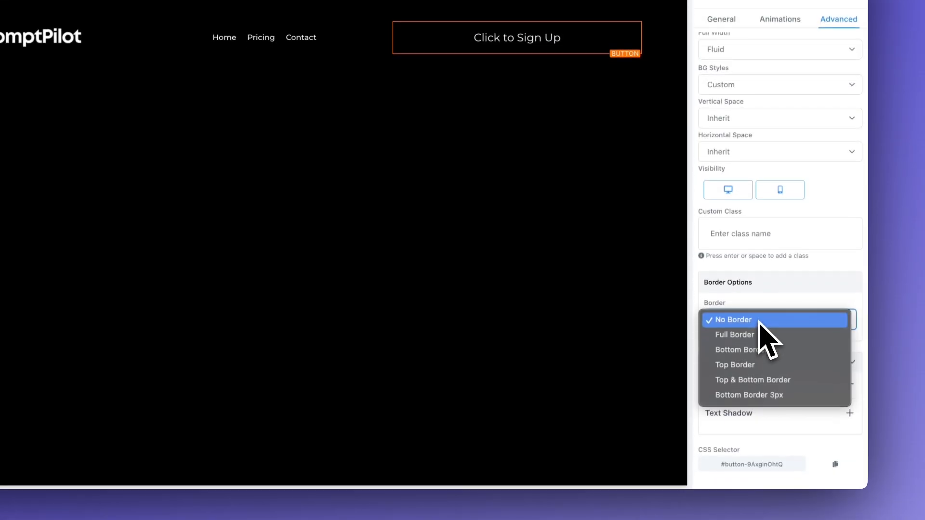
pyautogui.click(755, 334)
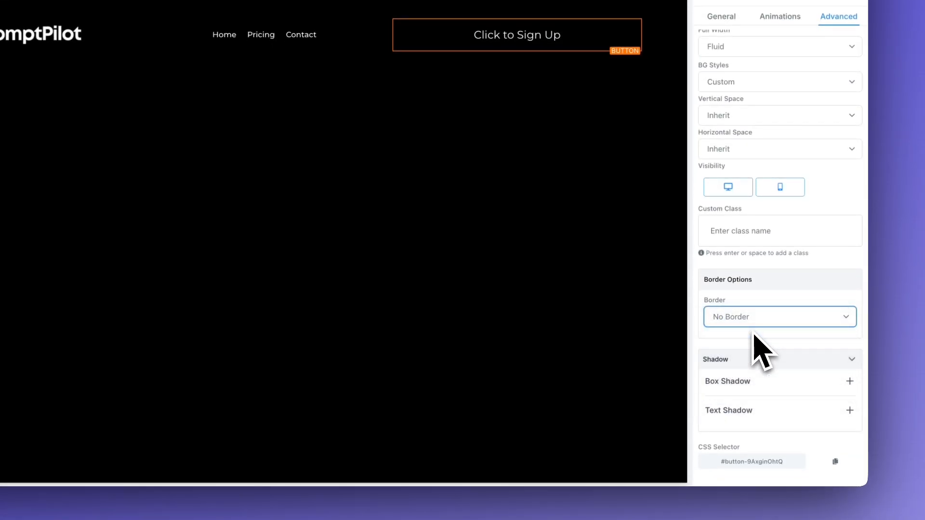
pyautogui.scroll(-2, 765, 344)
pyautogui.click(753, 366)
pyautogui.click(759, 317)
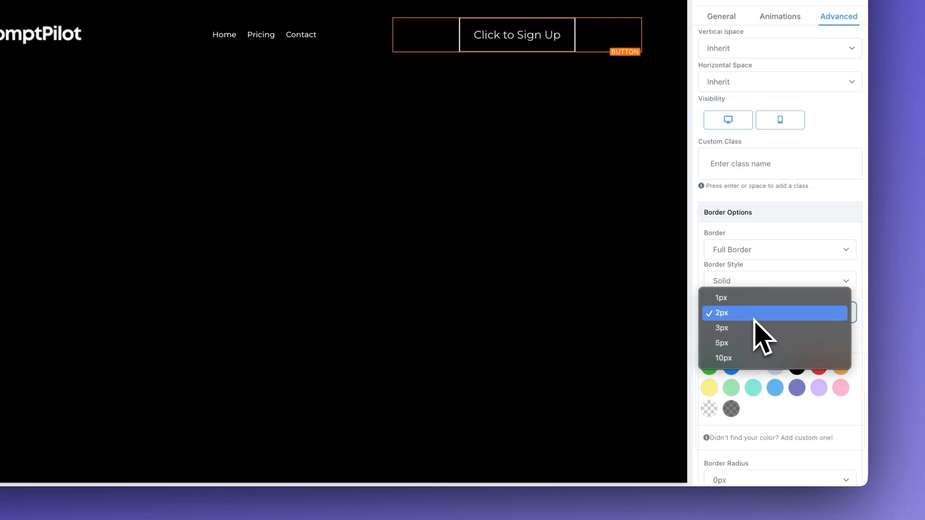
pyautogui.click(747, 311)
# Step: Round the button corners to a 50px radius
pyautogui.scroll(-3, 756, 332)
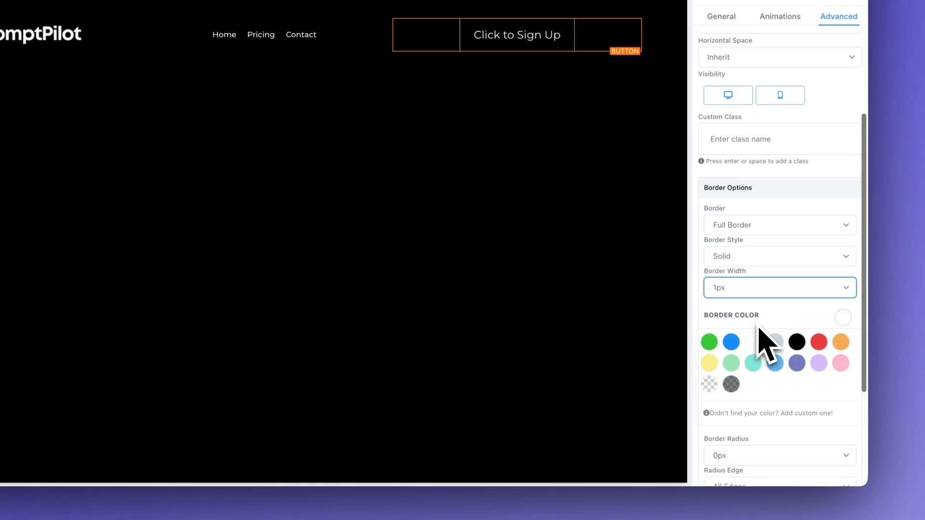
pyautogui.click(766, 354)
pyautogui.click(737, 417)
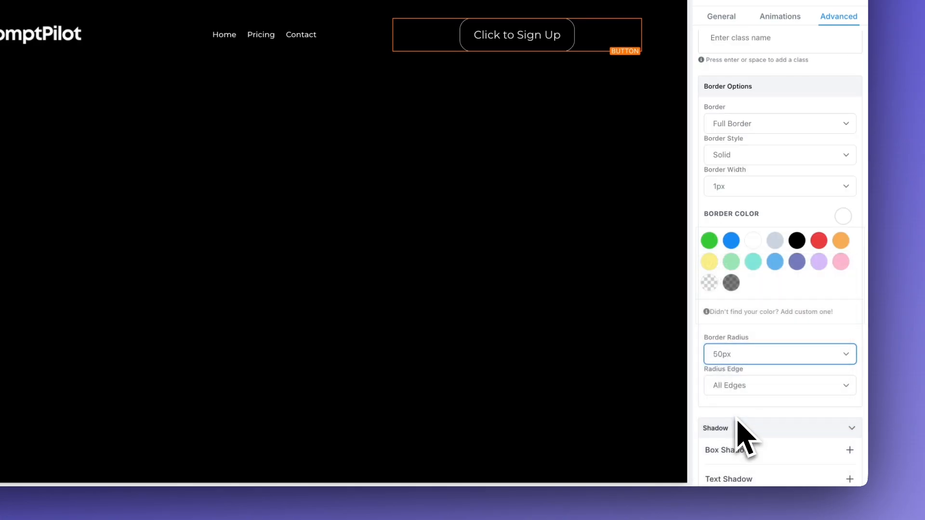
pyautogui.click(734, 359)
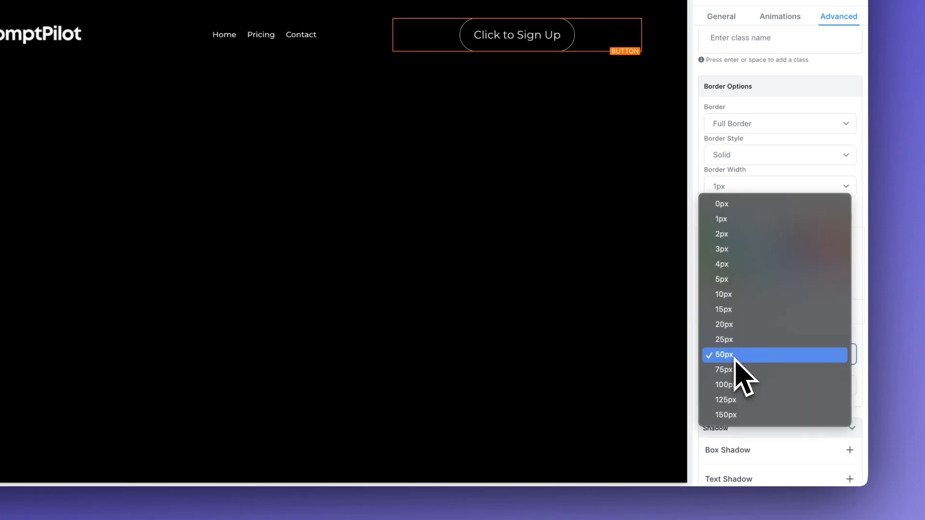
pyautogui.click(736, 344)
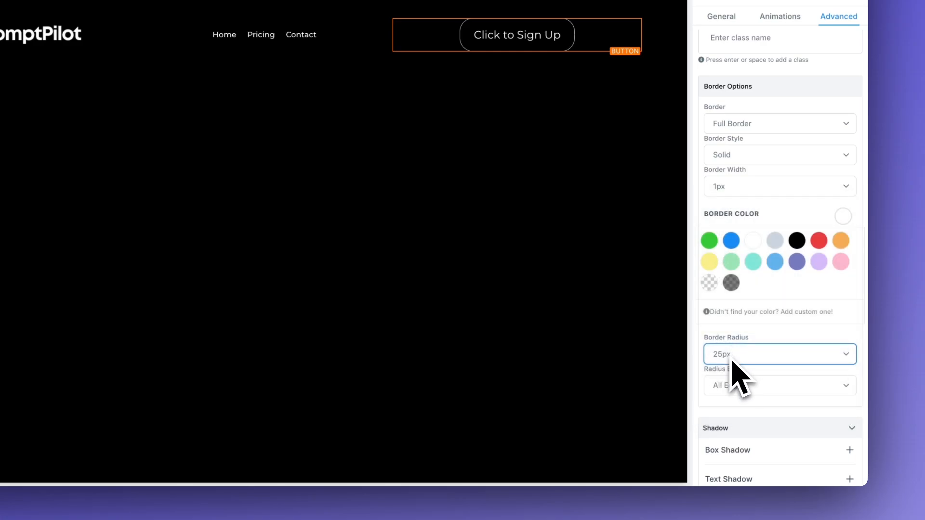
pyautogui.click(733, 356)
pyautogui.click(732, 373)
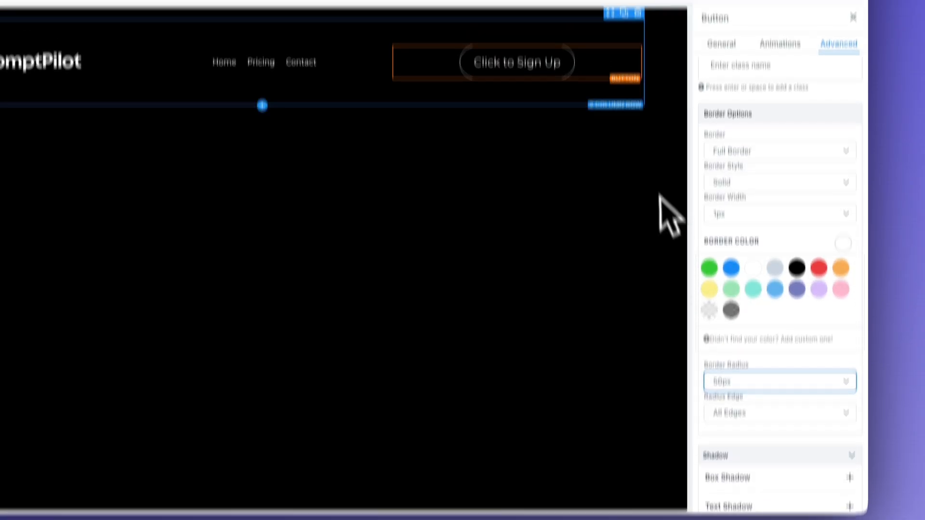
# Step: Set the button font size to 16 and its label to 'Log In'
pyautogui.scroll(5, 754, 188)
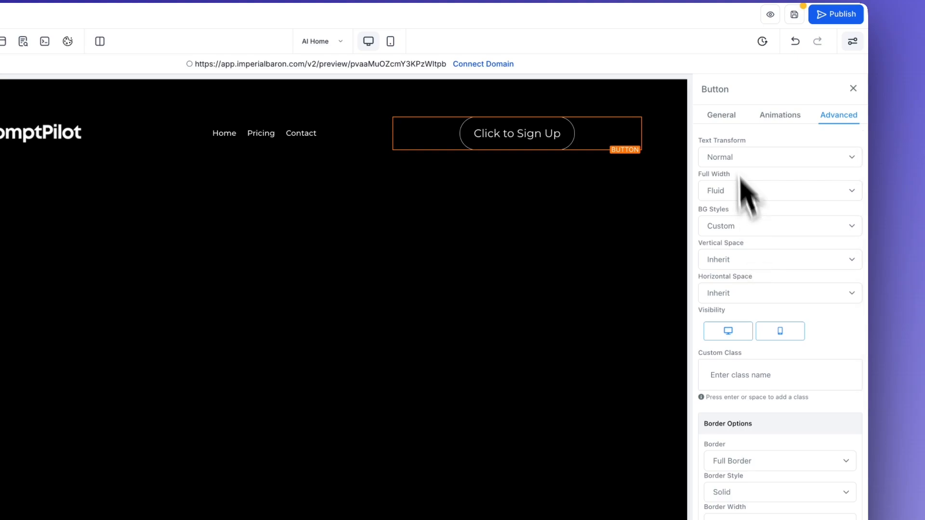
pyautogui.click(721, 116)
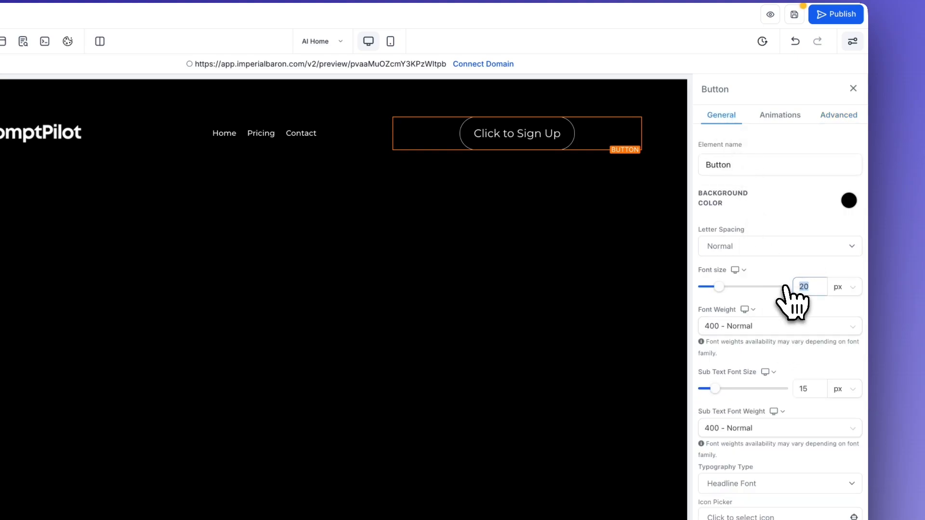
pyautogui.write('16')
pyautogui.scroll(-8, 771, 343)
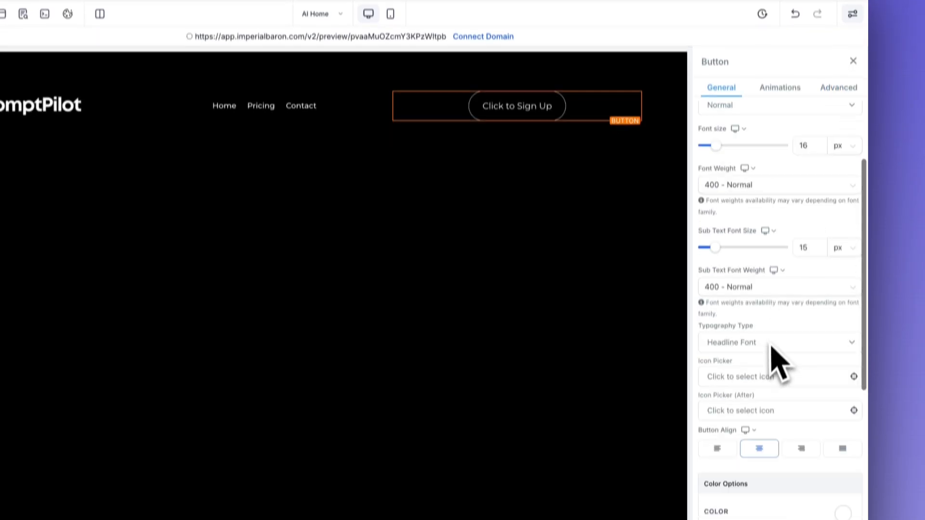
pyautogui.moveTo(782, 376); pyautogui.dragTo(622, 375)
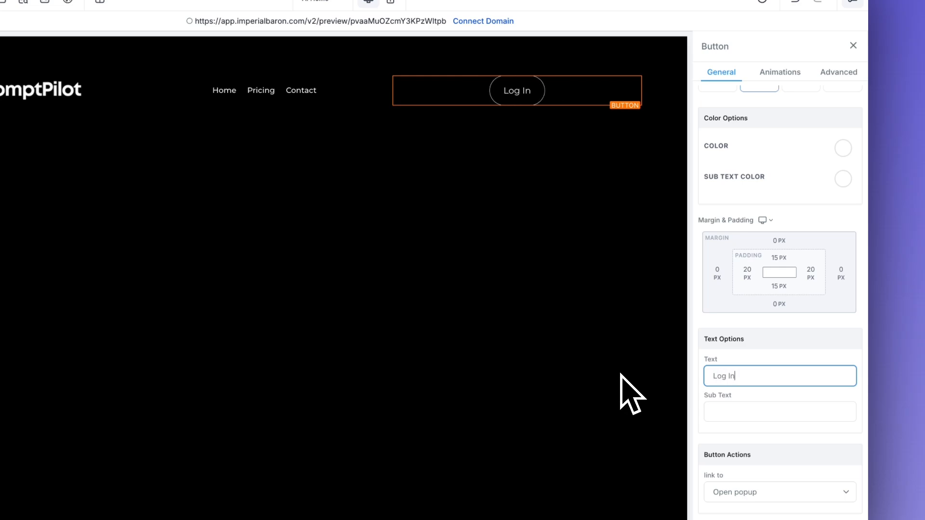
pyautogui.write('Log In')
# Step: Set the button's left and right padding to 40 px
pyautogui.click(748, 270)
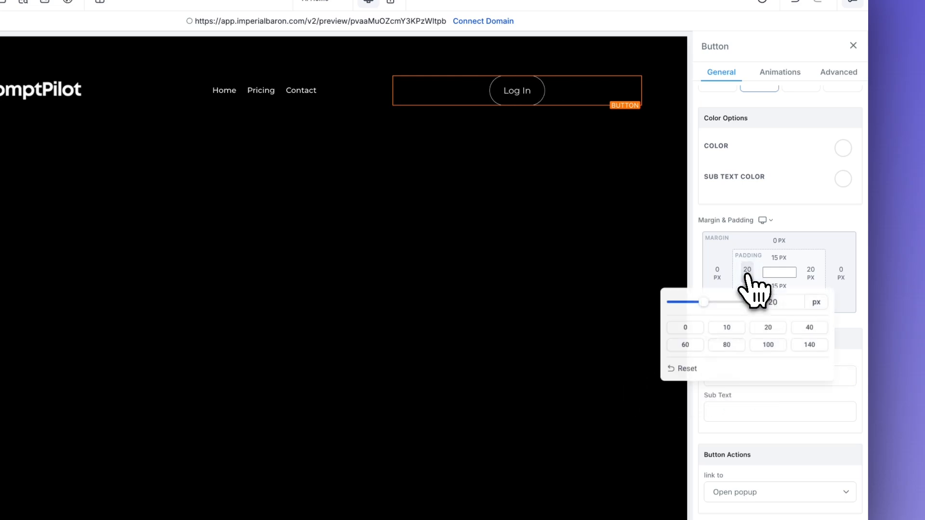
pyautogui.click(812, 274)
pyautogui.click(797, 328)
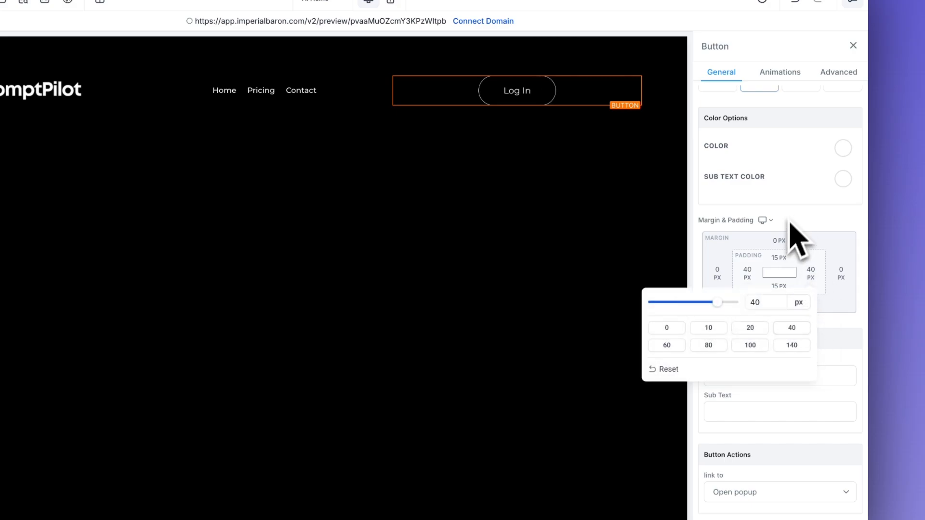
pyautogui.click(563, 164)
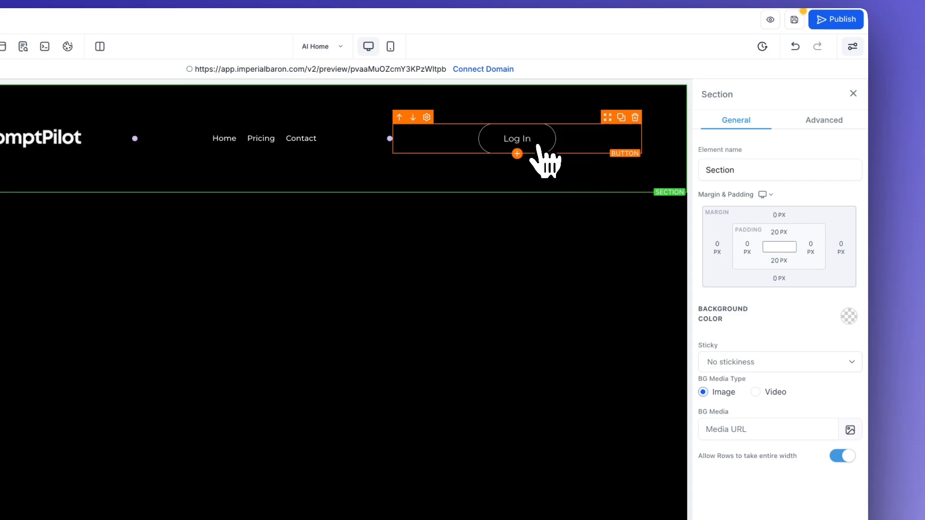
# Step: Change the Log In button's border colour to the custom colour #222222
pyautogui.click(538, 146)
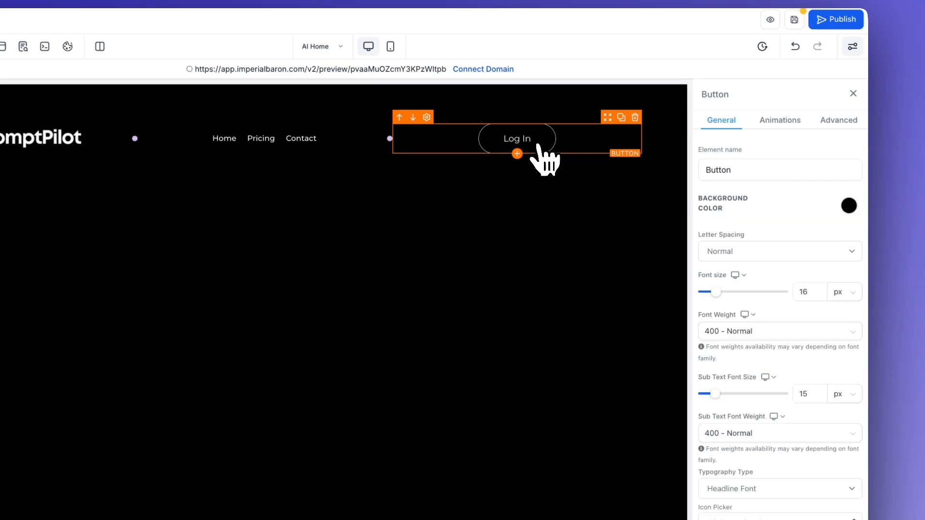
pyautogui.click(831, 121)
pyautogui.scroll(-5, 794, 317)
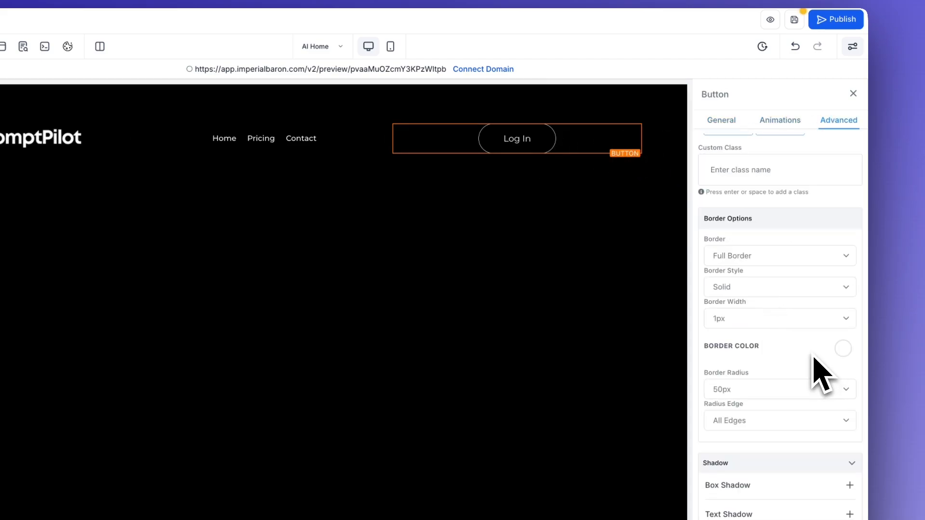
pyautogui.click(843, 349)
pyautogui.scroll(-1, 795, 367)
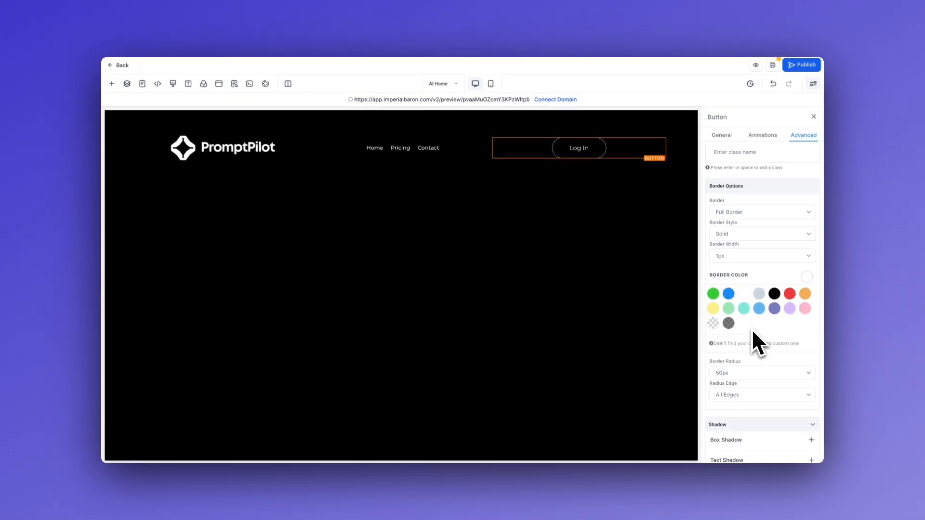
pyautogui.scroll(-1, 752, 332)
pyautogui.click(762, 343)
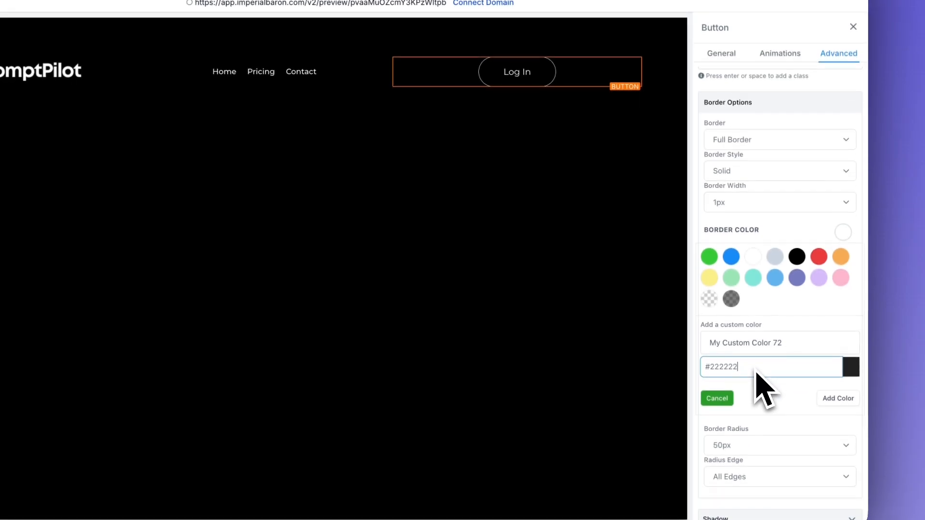
pyautogui.click(838, 399)
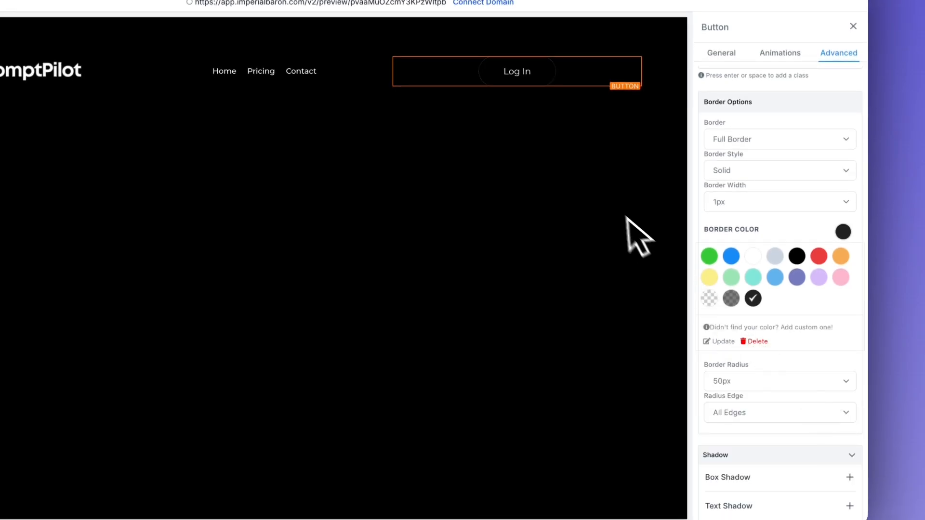
pyautogui.click(580, 114)
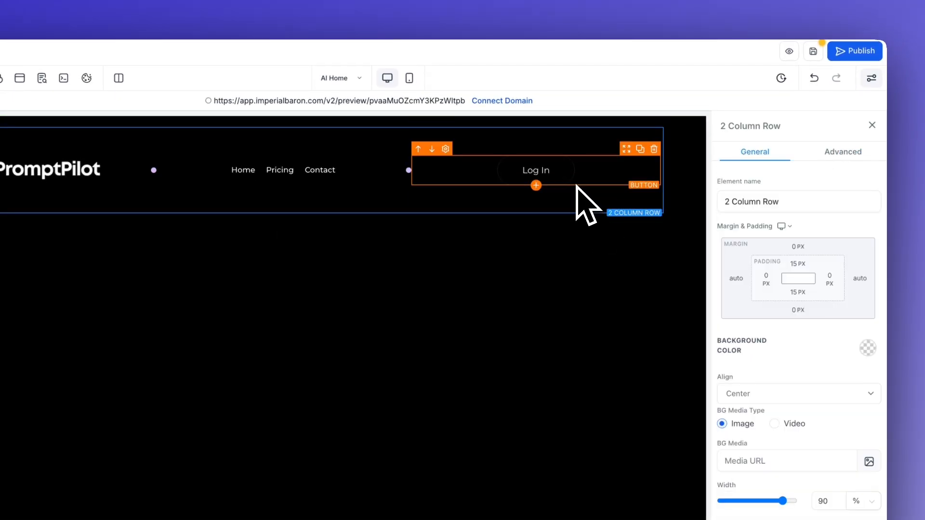
# Step: Duplicate the Log In button and relabel the copy 'Sign Up'
pyautogui.click(577, 190)
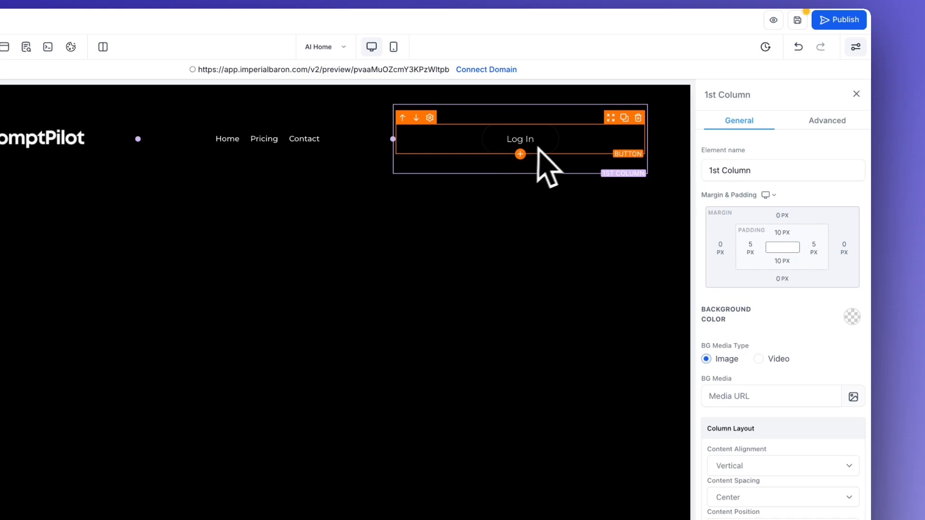
pyautogui.click(624, 118)
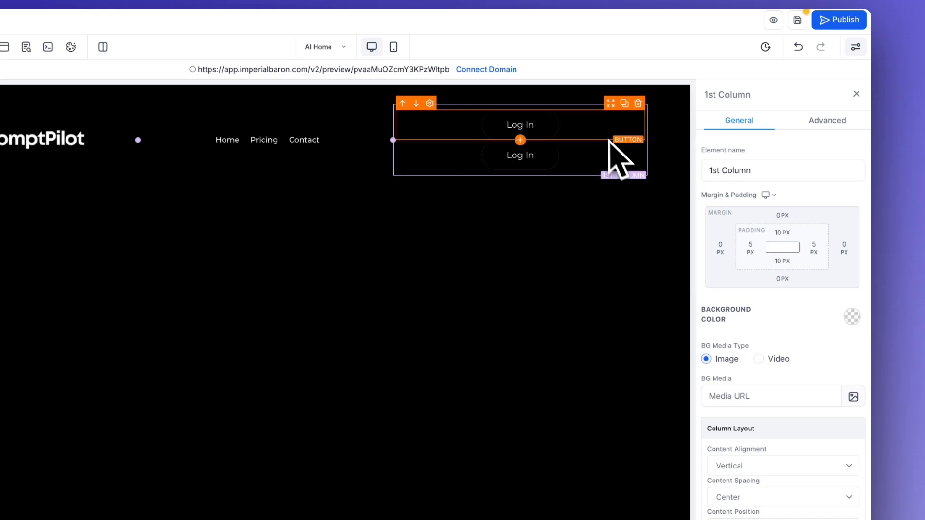
pyautogui.click(547, 170)
pyautogui.scroll(-10, 749, 298)
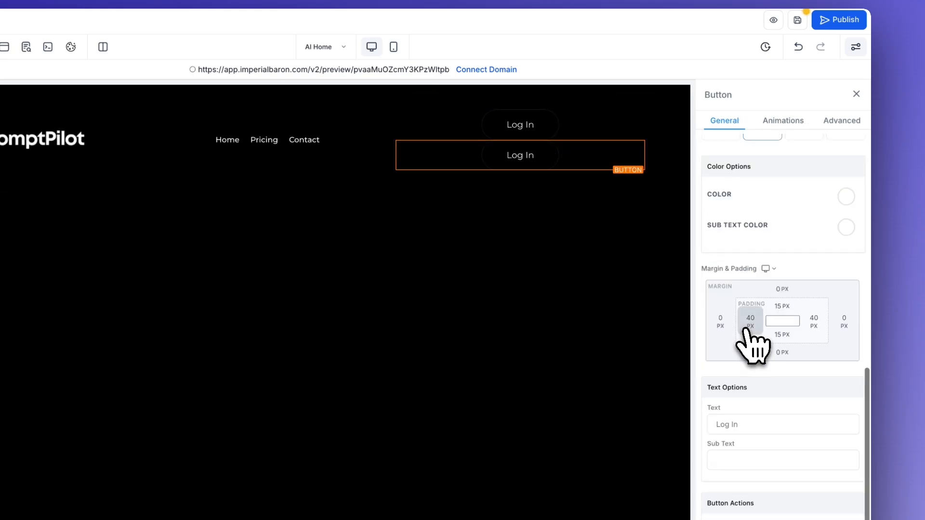
pyautogui.tripleClick(747, 383)
pyautogui.write('Sign')
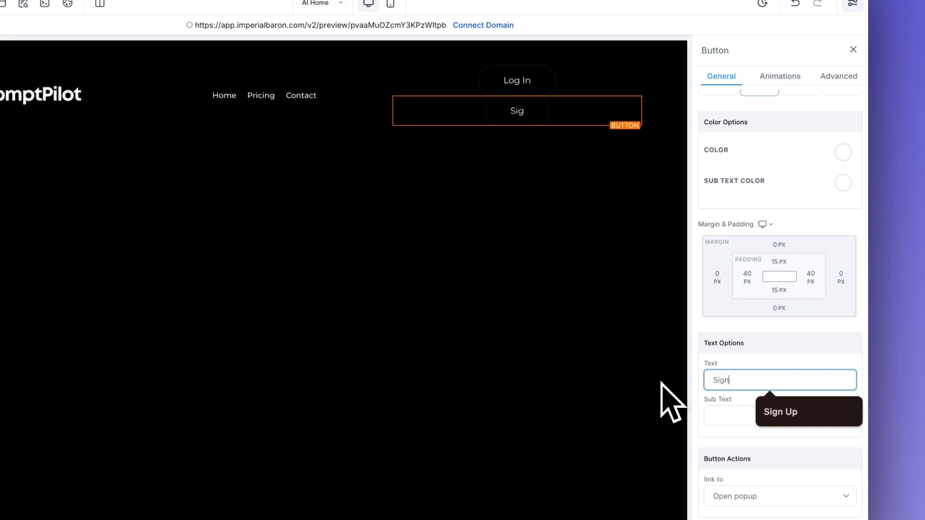
pyautogui.write(' Uo')
pyautogui.press('BackSpace')
pyautogui.write('p')
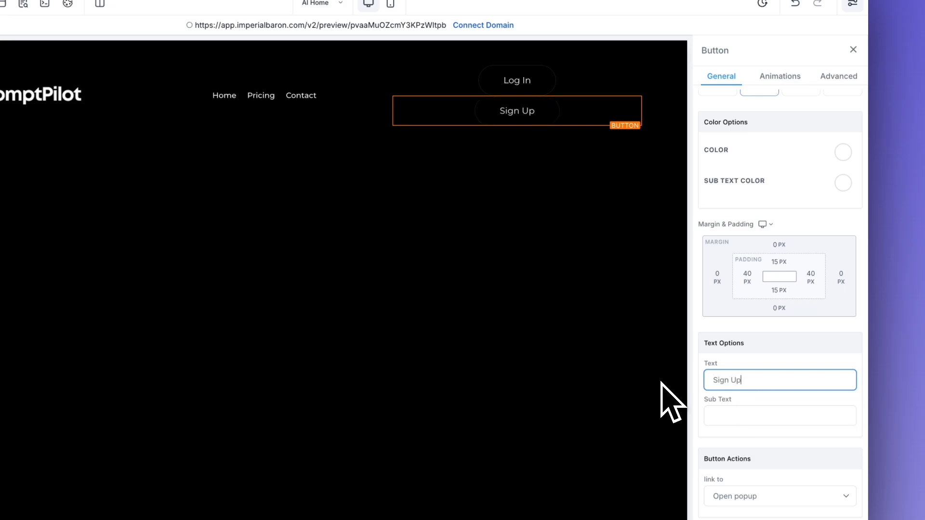
pyautogui.click(754, 364)
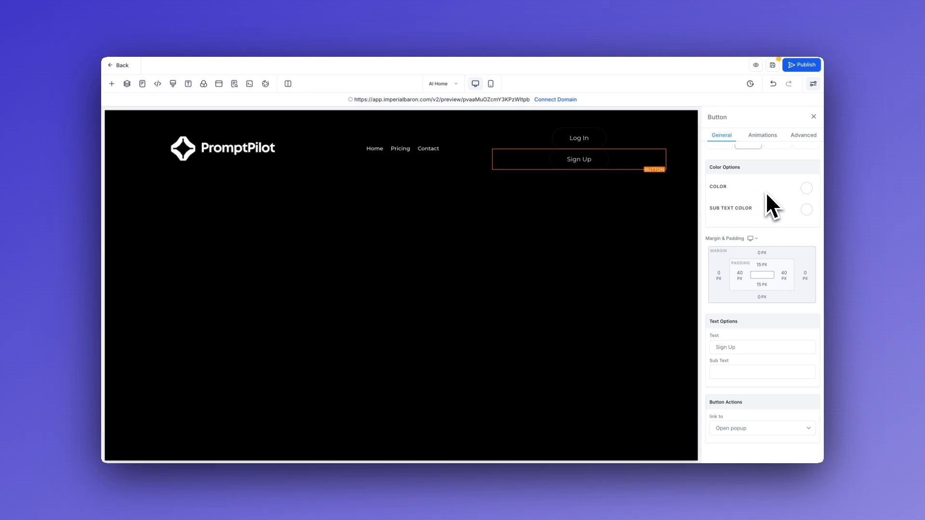
# Step: Style the Sign Up button with black text on a white background
pyautogui.click(806, 188)
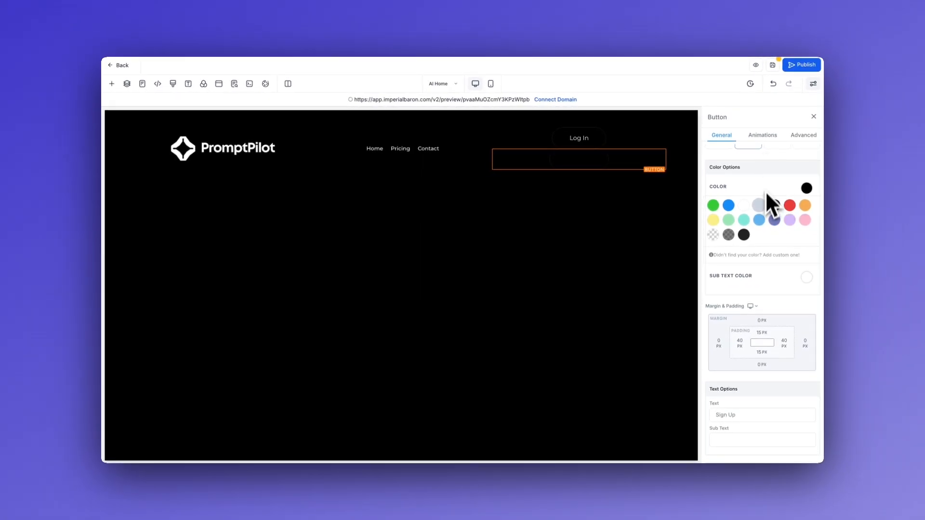
pyautogui.scroll(10, 790, 267)
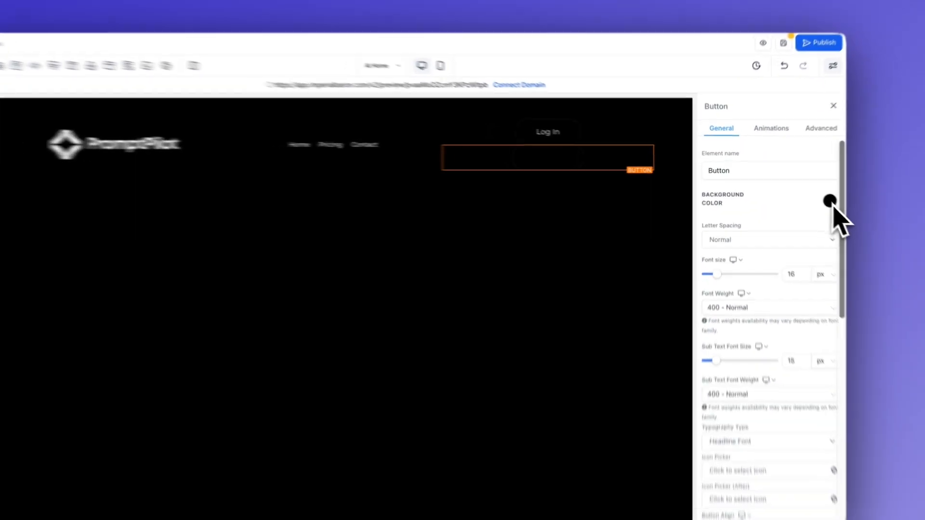
pyautogui.click(747, 236)
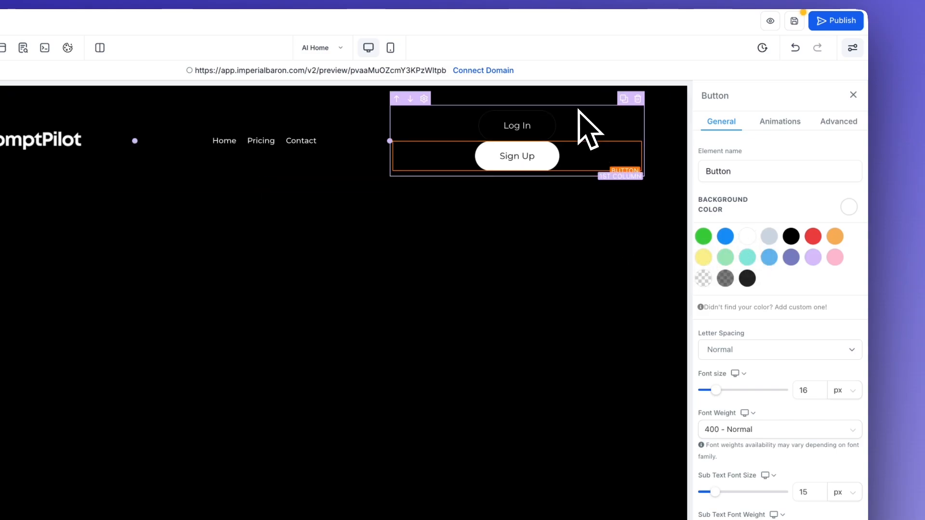
# Step: Set the buttons column's content alignment to Horizontal and its content position to Center
pyautogui.click(578, 112)
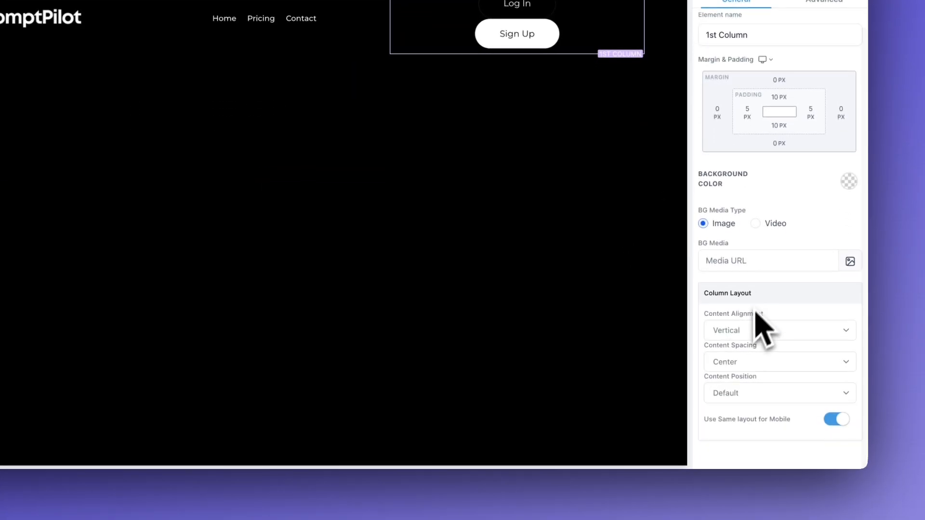
pyautogui.click(764, 330)
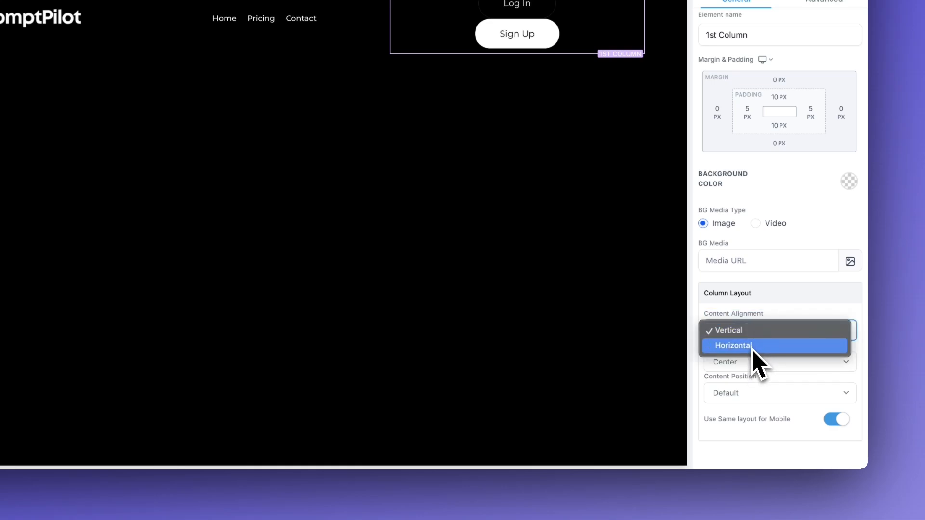
pyautogui.click(751, 345)
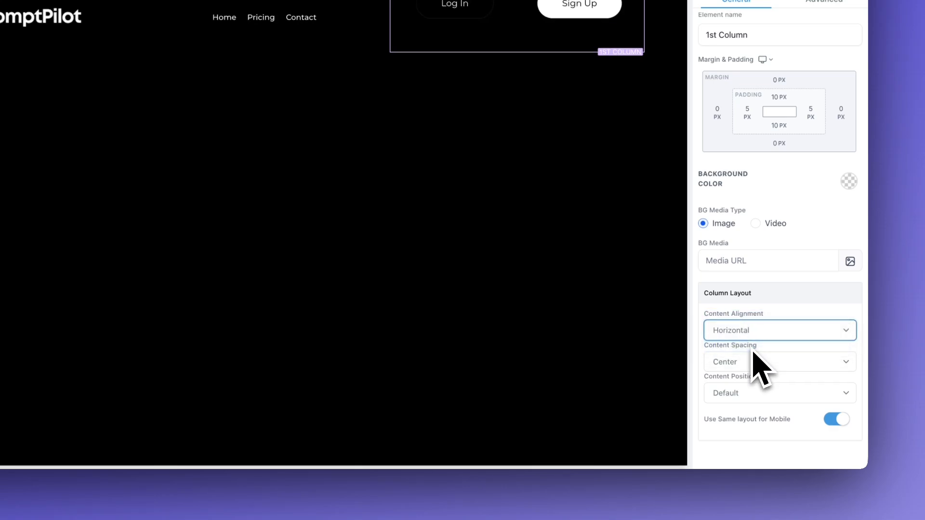
pyautogui.click(737, 396)
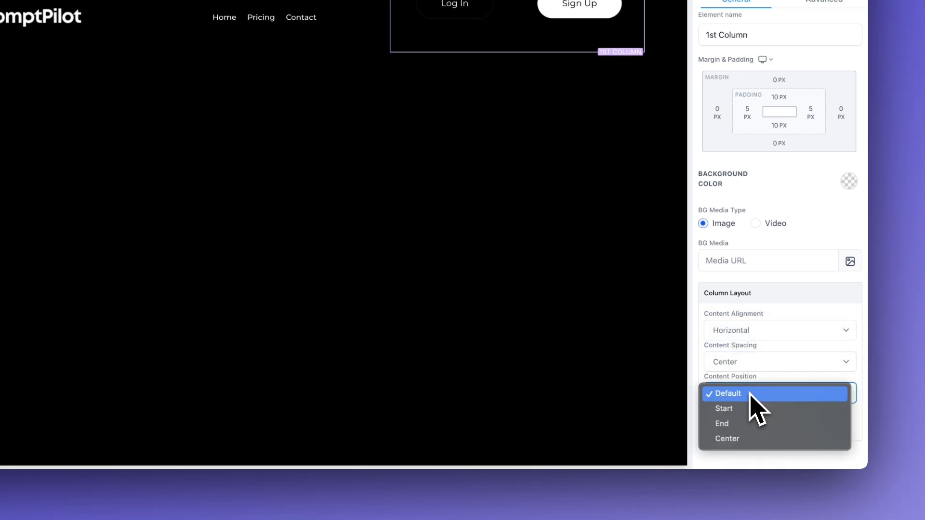
pyautogui.click(737, 439)
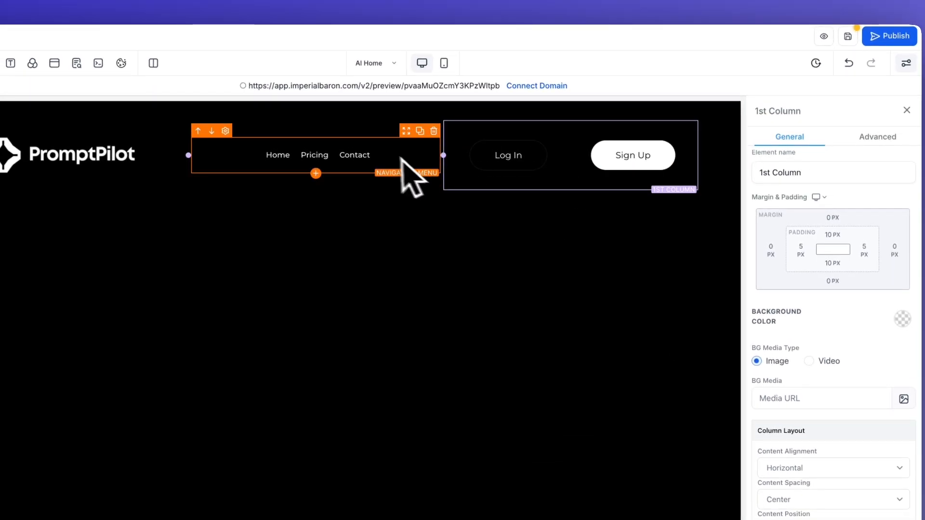
# Step: Set the navigation menu's item spacing to 50 px and save the page
pyautogui.click(366, 143)
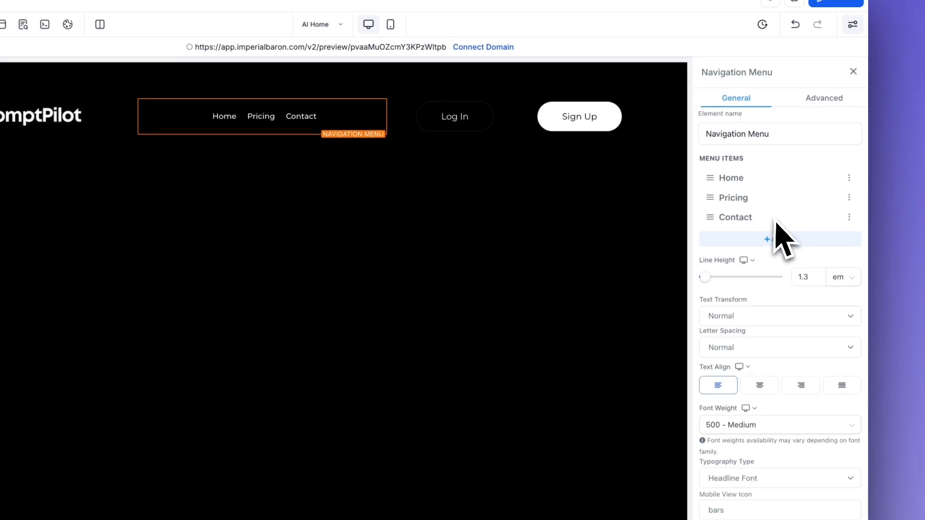
pyautogui.scroll(-6, 751, 289)
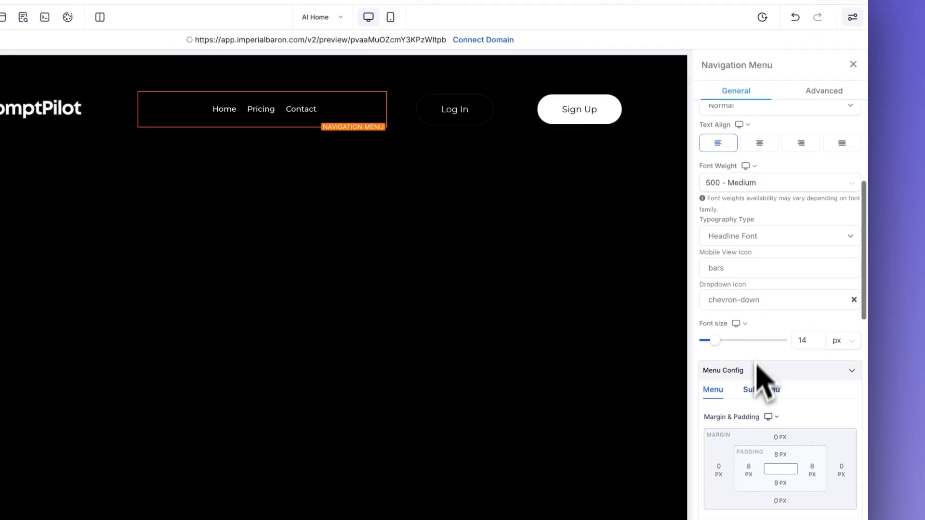
pyautogui.scroll(-5, 759, 381)
pyautogui.moveTo(718, 380); pyautogui.dragTo(738, 366)
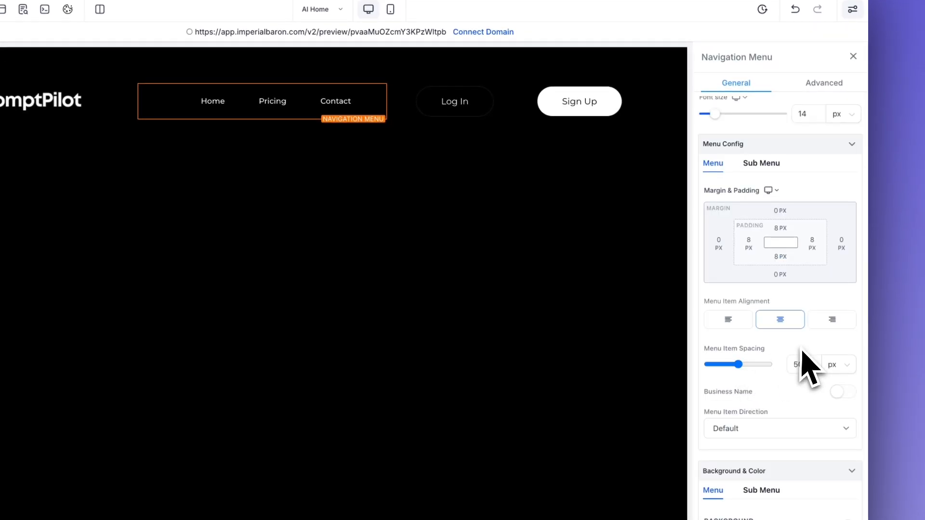
pyautogui.click(795, 70)
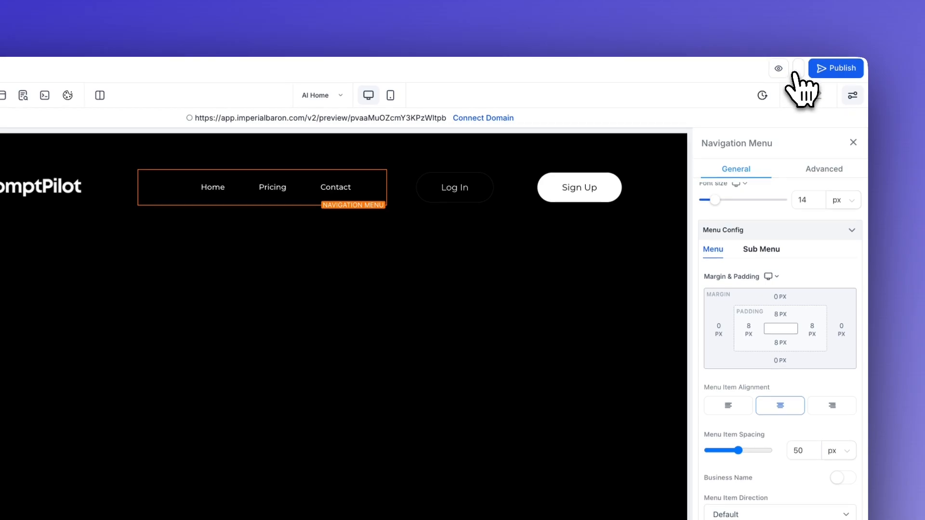
# Step: Close the page metadata panel and drag the navigation column's right edge outward to widen it
pyautogui.click(9, 143)
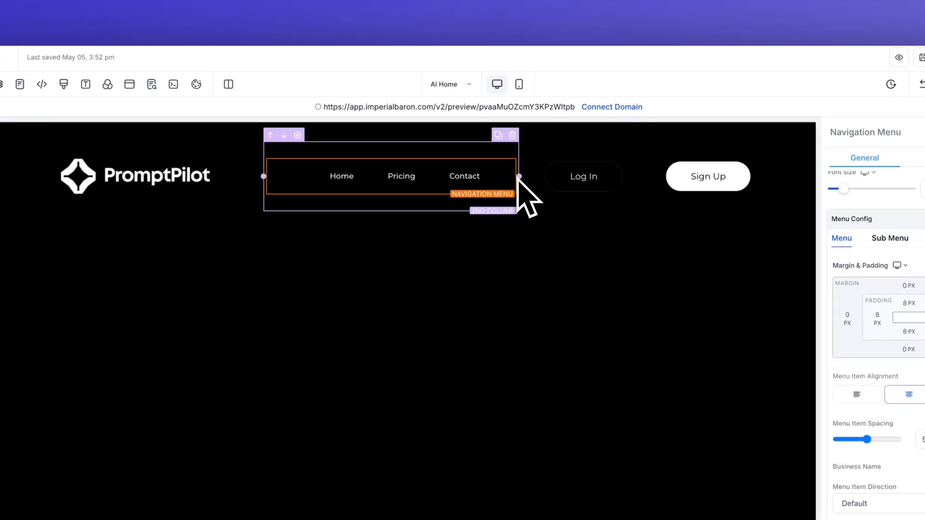
pyautogui.moveTo(519, 177); pyautogui.dragTo(595, 176)
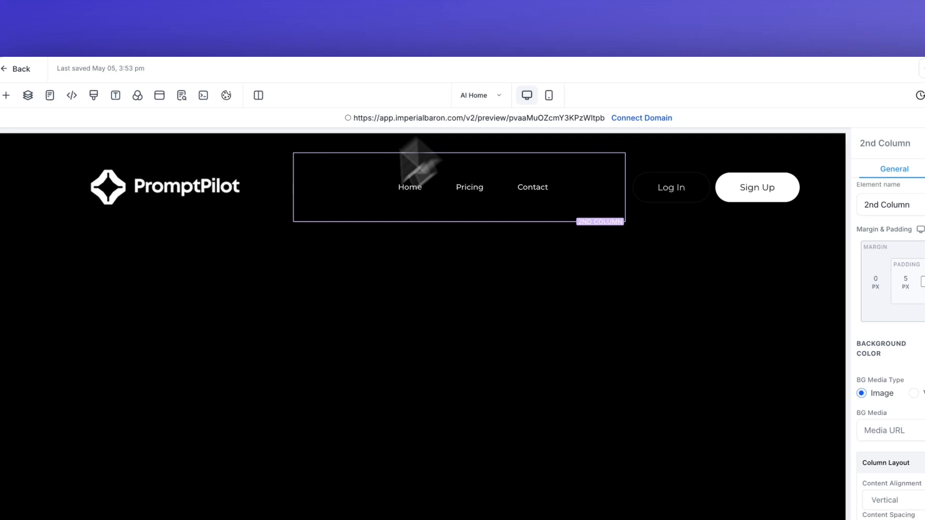
# Step: Narrow the header's logo column, then delete it
pyautogui.click(283, 242)
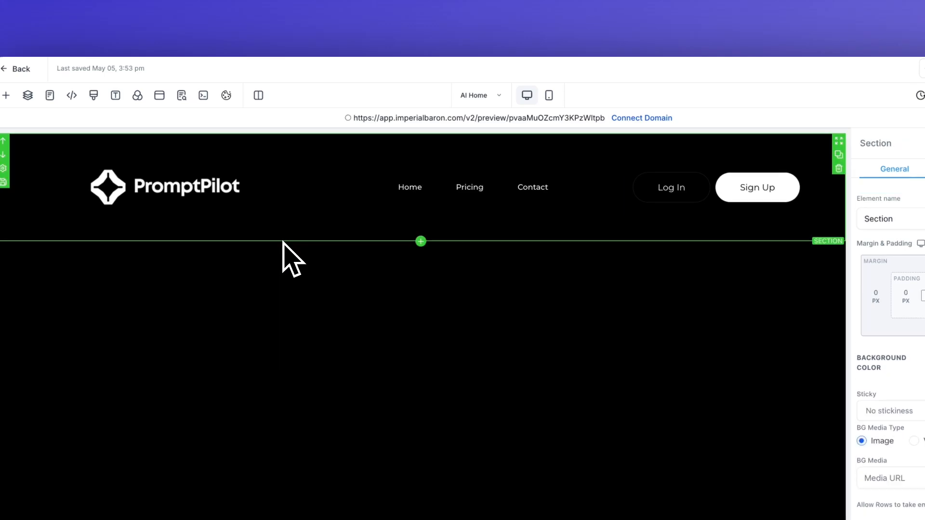
pyautogui.click(305, 185)
pyautogui.moveTo(293, 188); pyautogui.dragTo(242, 184)
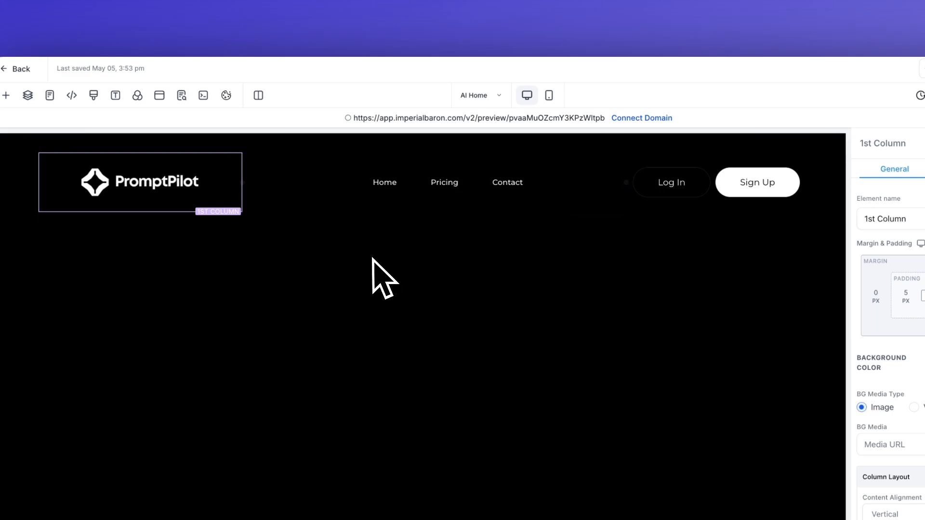
pyautogui.moveTo(243, 182); pyautogui.dragTo(234, 182)
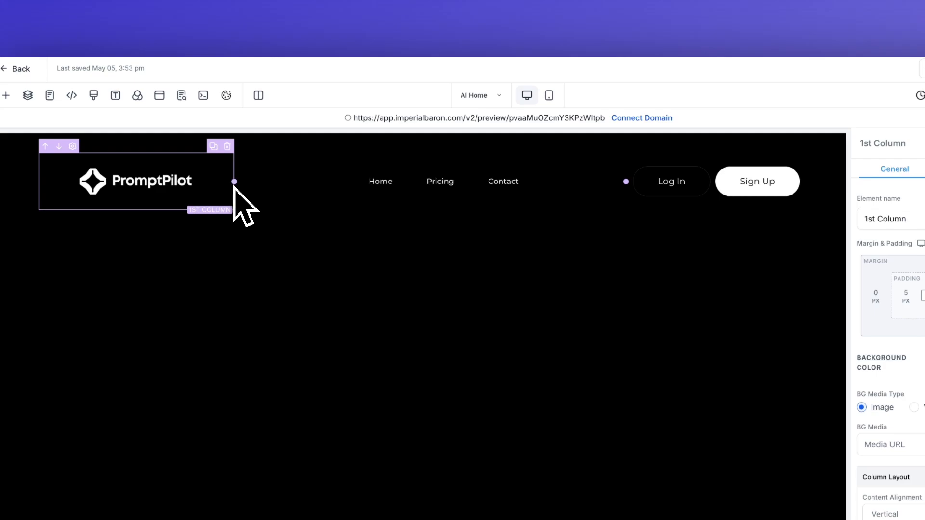
pyautogui.click(227, 146)
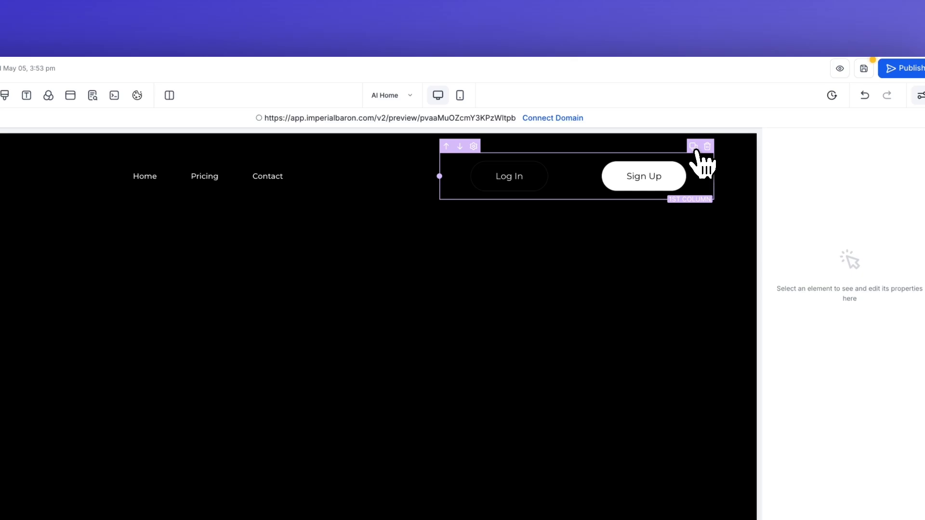
# Step: Duplicate the Log In/Sign Up column, move it left, and remove both copied buttons
pyautogui.click(694, 146)
pyautogui.click(355, 147)
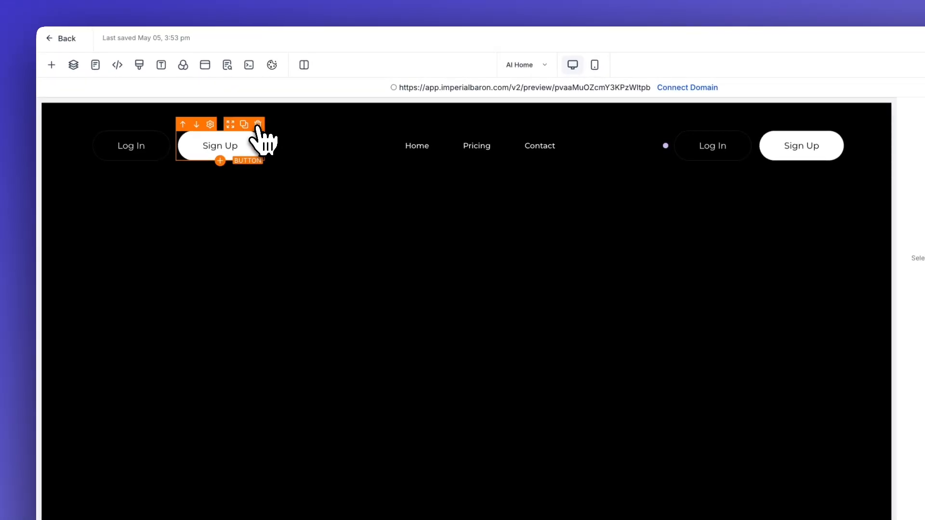
pyautogui.click(257, 125)
pyautogui.click(258, 125)
pyautogui.click(195, 156)
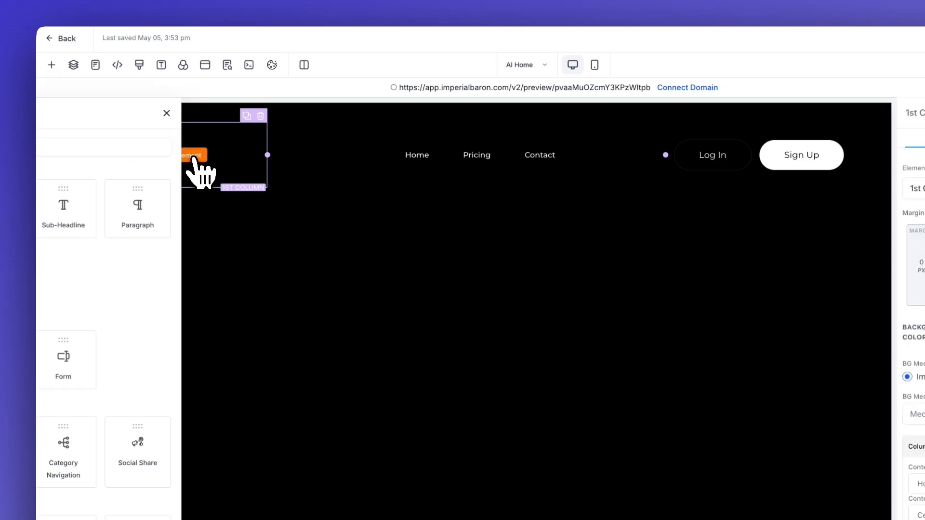
pyautogui.scroll(-5, 318, 299)
pyautogui.scroll(5, 331, 166)
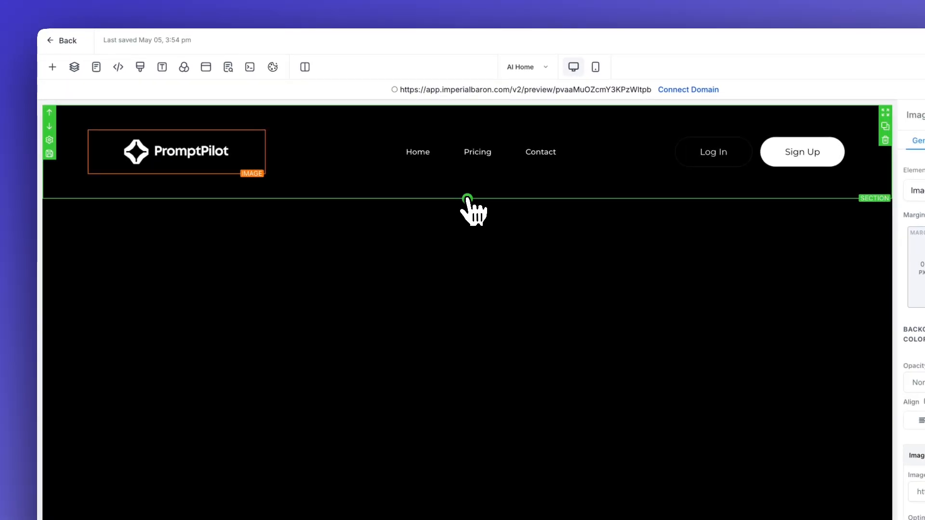
# Step: Add a full-width section below the header with a 1 Column row and a Headline
pyautogui.click(466, 200)
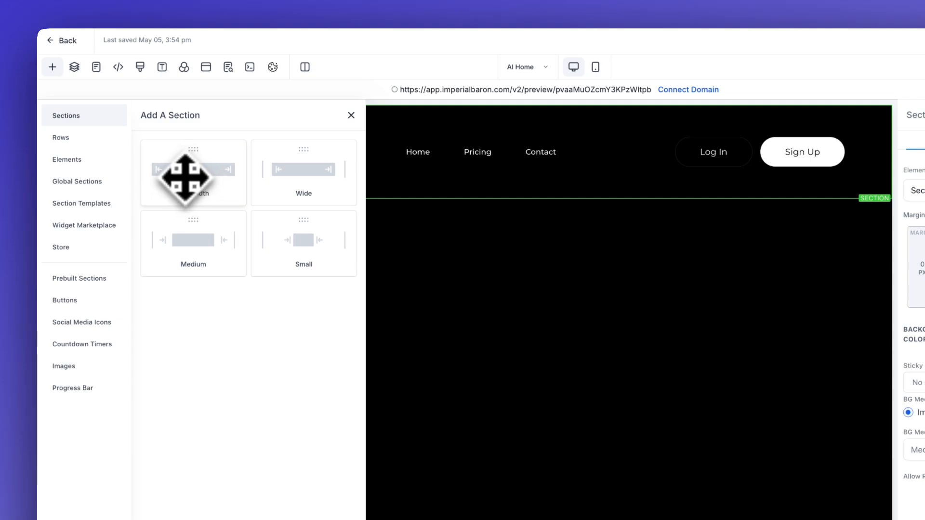
pyautogui.click(190, 181)
pyautogui.click(469, 237)
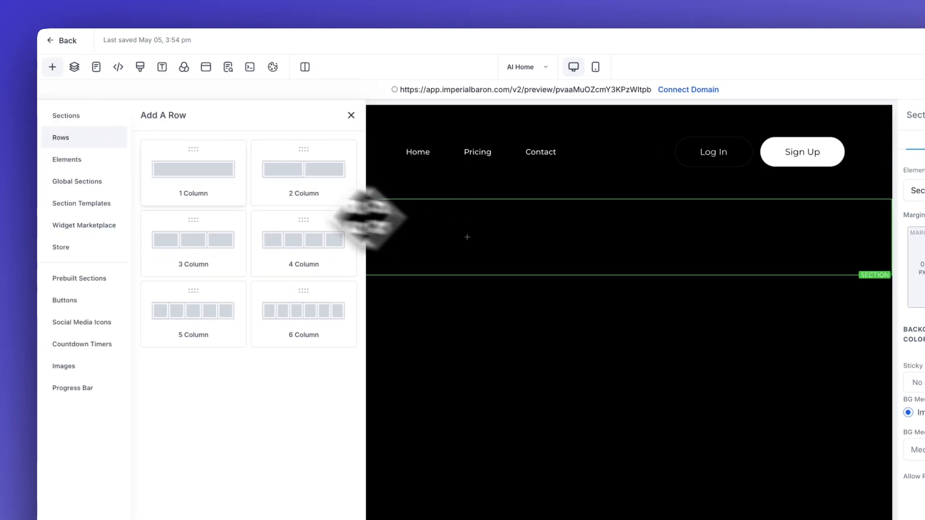
pyautogui.click(192, 177)
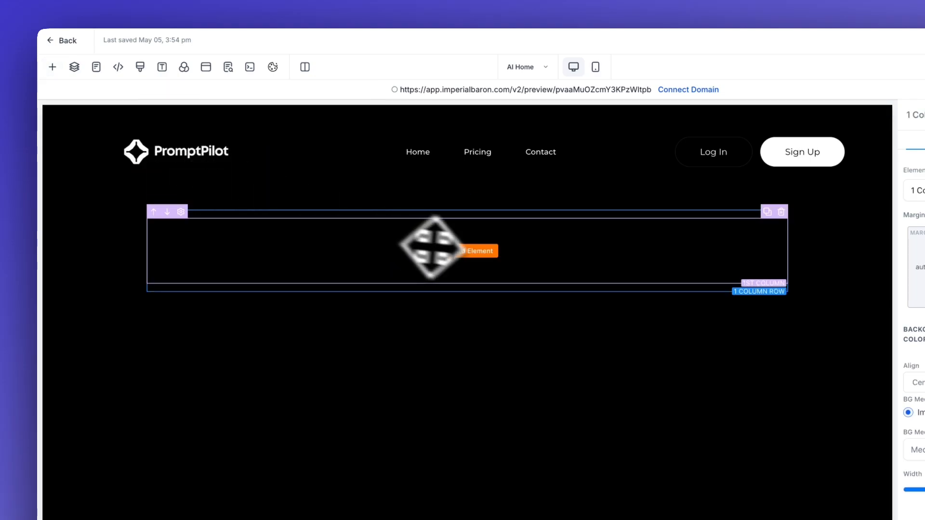
pyautogui.click(474, 252)
pyautogui.click(175, 211)
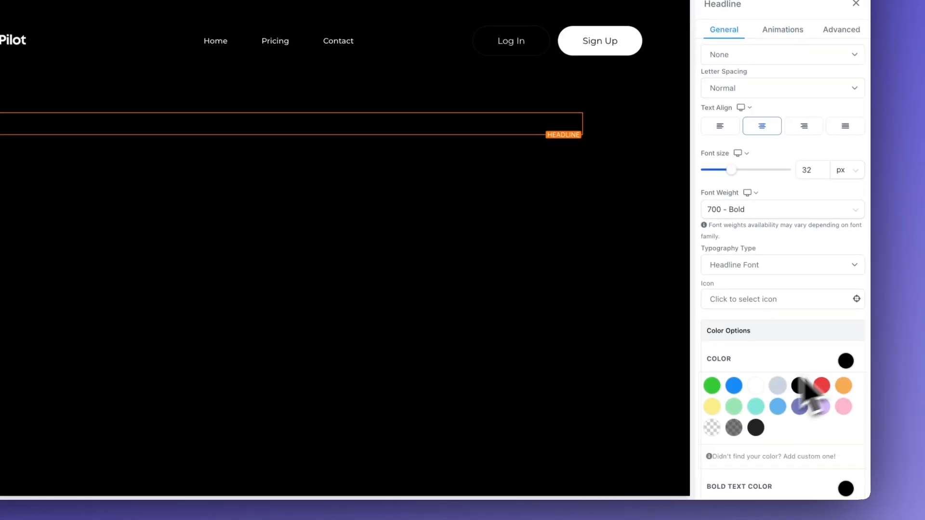
# Step: Make the headline white, paste 'Your AI Copilot for Smarter Workflows', and size it 100 px
pyautogui.click(753, 384)
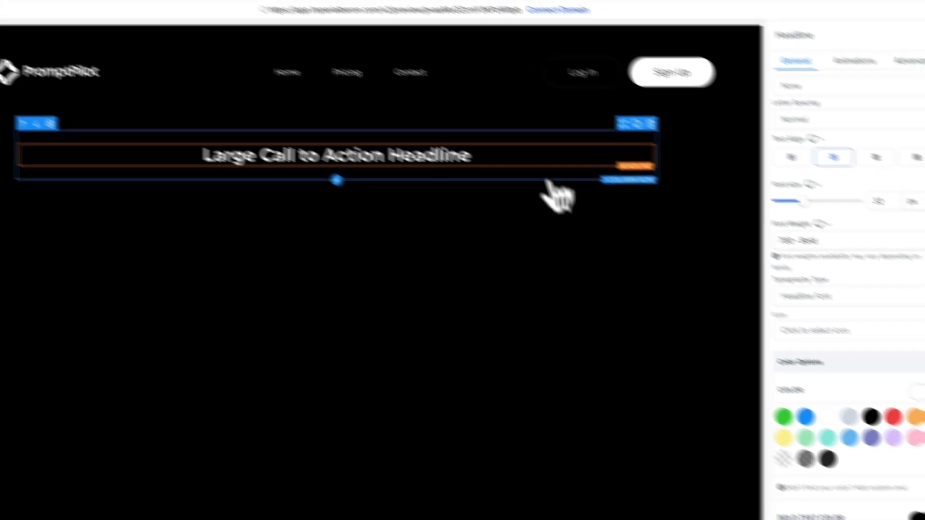
pyautogui.moveTo(561, 181); pyautogui.dragTo(260, 182)
pyautogui.click(258, 216)
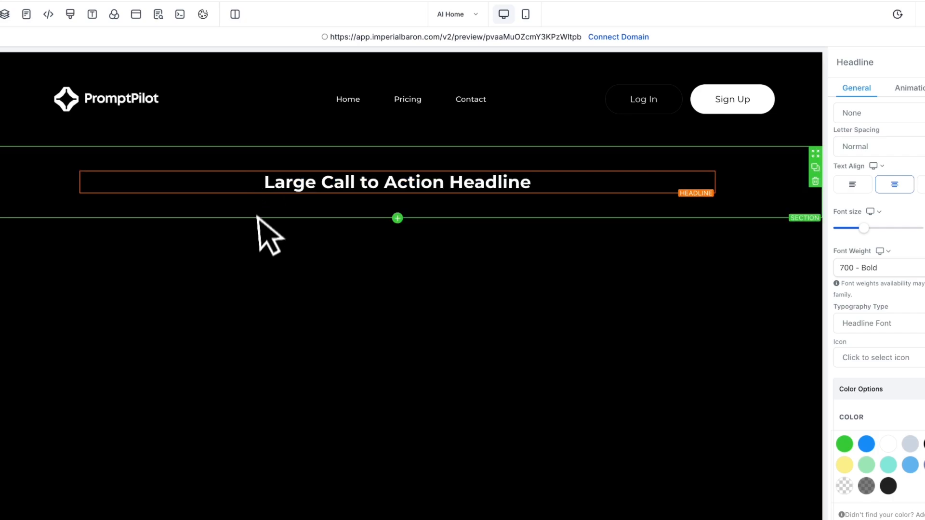
pyautogui.moveTo(260, 182); pyautogui.dragTo(543, 182)
pyautogui.write('Your AI Copilot for Smarter Workflows')
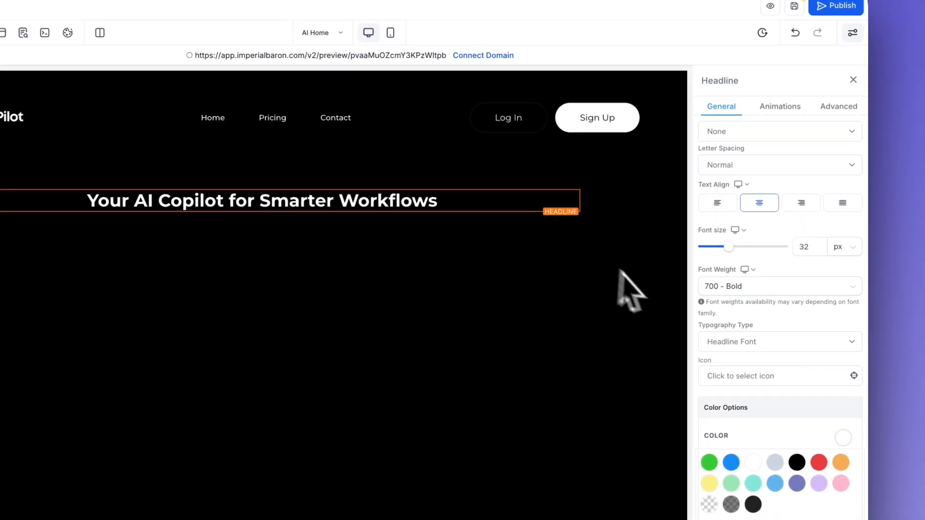
pyautogui.moveTo(728, 247); pyautogui.dragTo(816, 248)
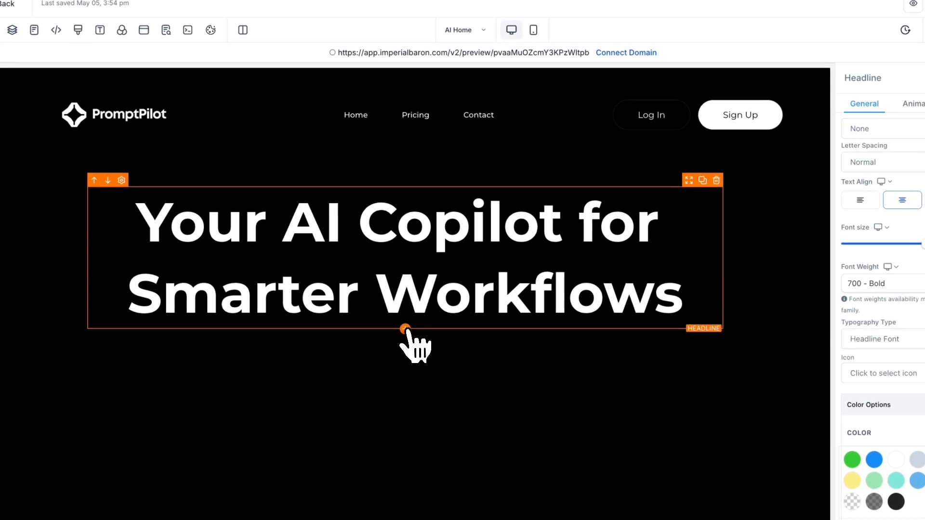
# Step: Add a white sub-headline below the hero headline
pyautogui.click(406, 330)
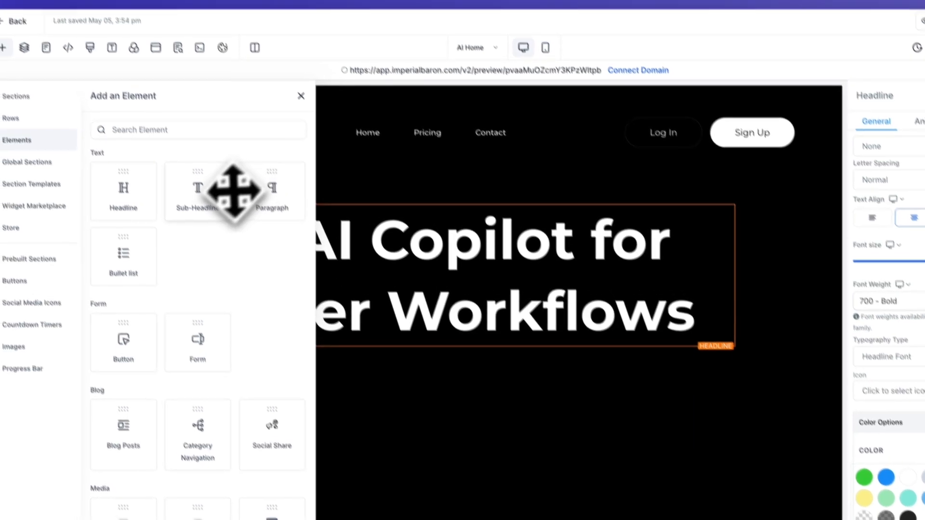
pyautogui.click(193, 179)
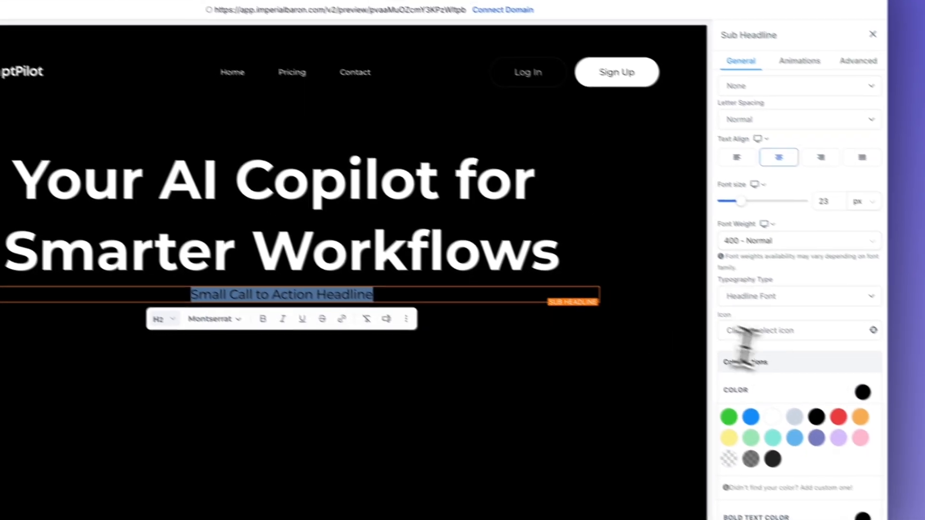
pyautogui.click(920, 495)
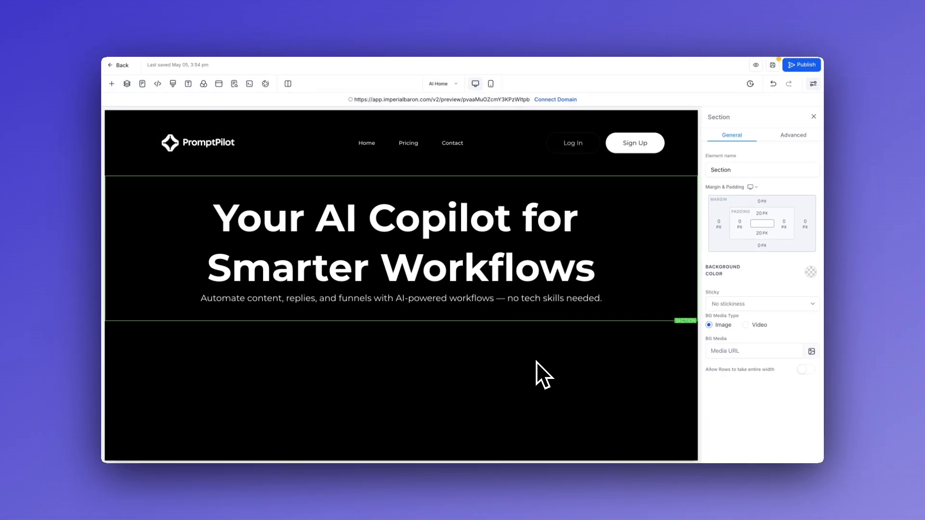
pyautogui.click(525, 299)
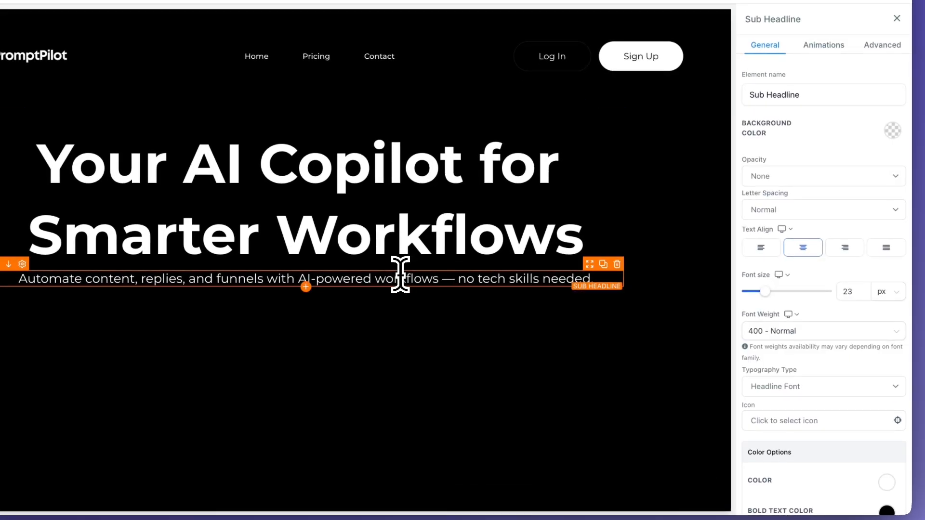
# Step: Change the sub-headline colour to the custom grey #9b96b0
pyautogui.click(451, 278)
pyautogui.scroll(-5, 818, 331)
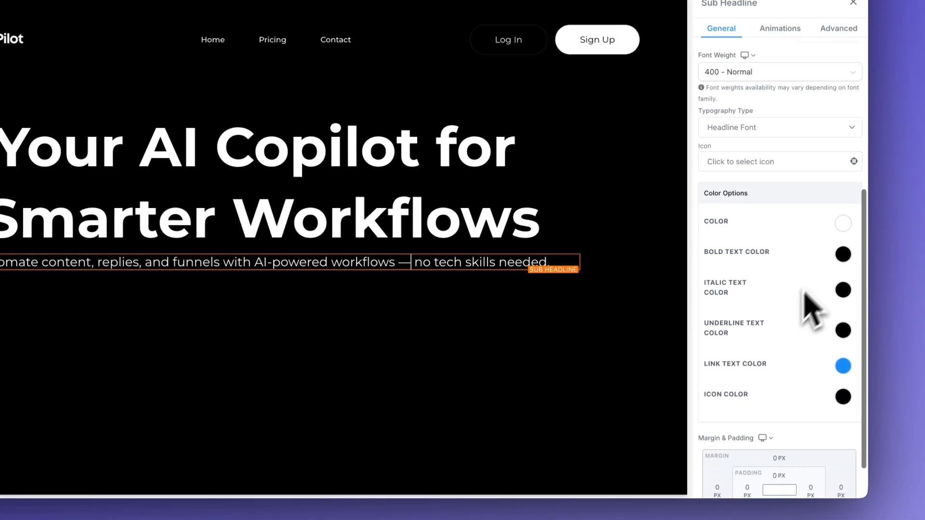
pyautogui.click(843, 224)
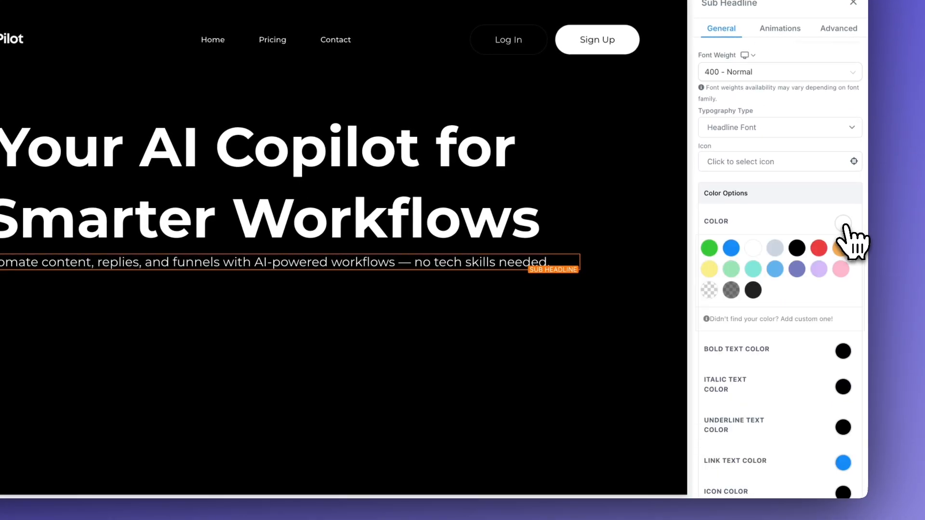
pyautogui.click(744, 319)
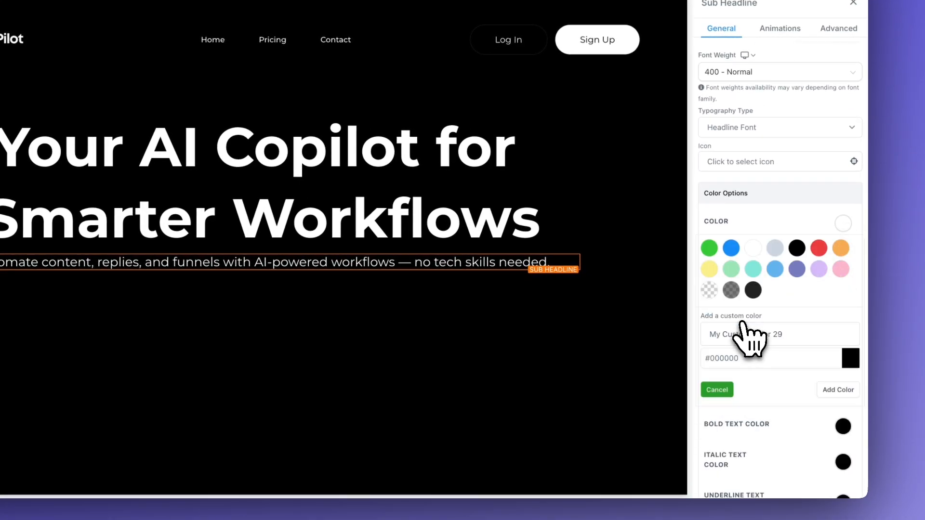
pyautogui.click(747, 359)
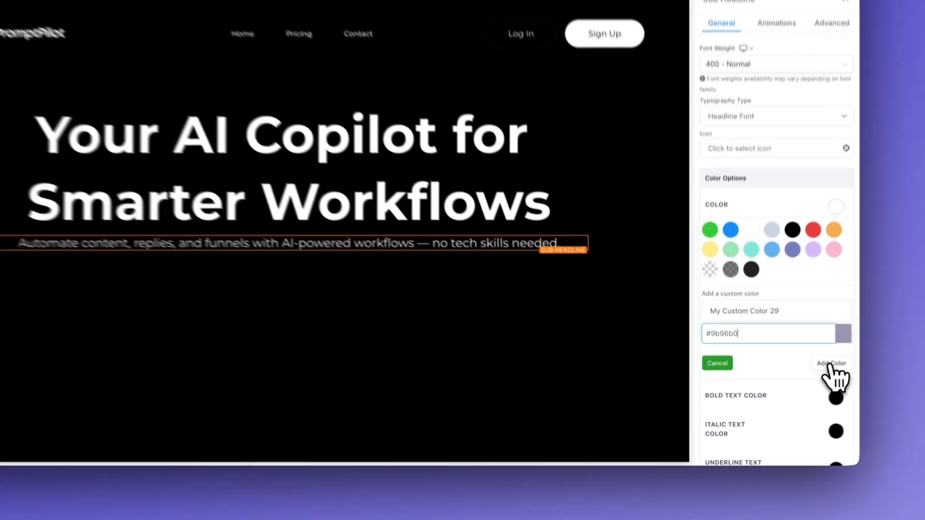
pyautogui.click(807, 387)
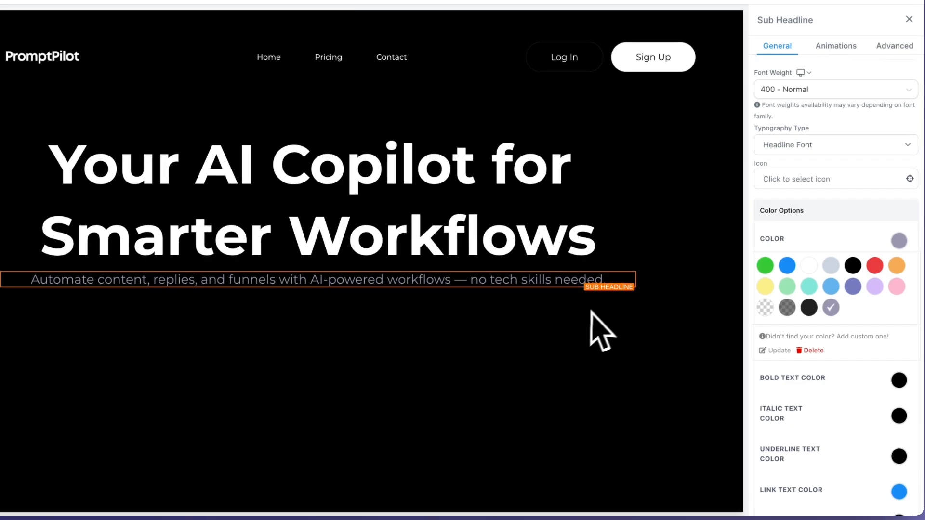
# Step: Give the sub-headline a 40 px bottom margin
pyautogui.click(543, 260)
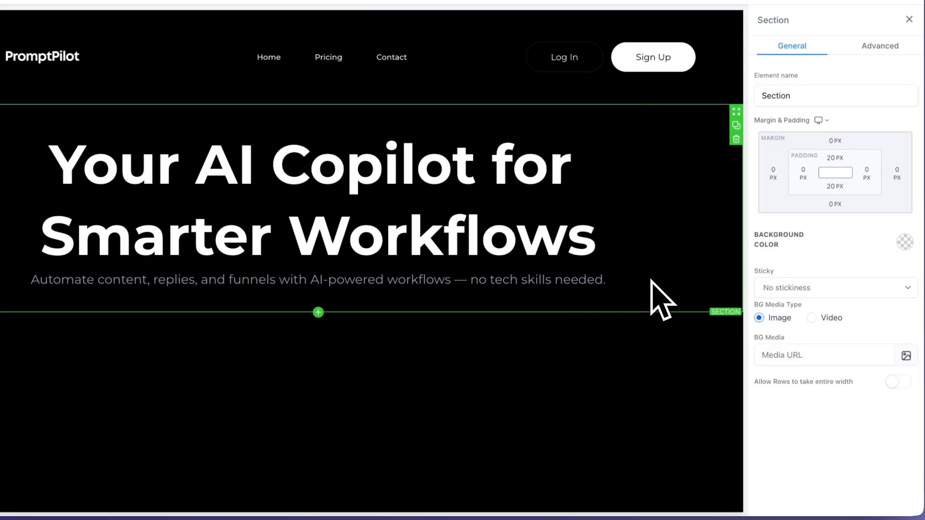
pyautogui.click(363, 283)
pyautogui.scroll(-10, 817, 281)
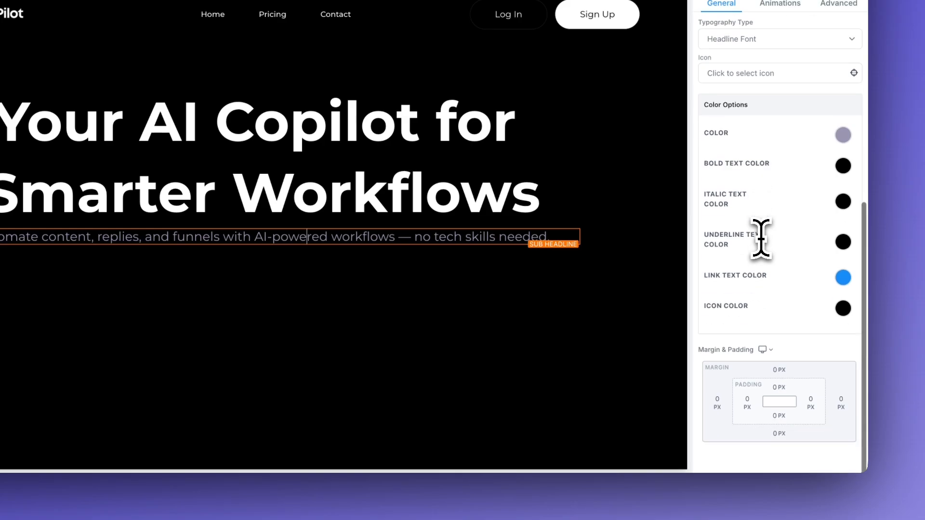
pyautogui.click(785, 433)
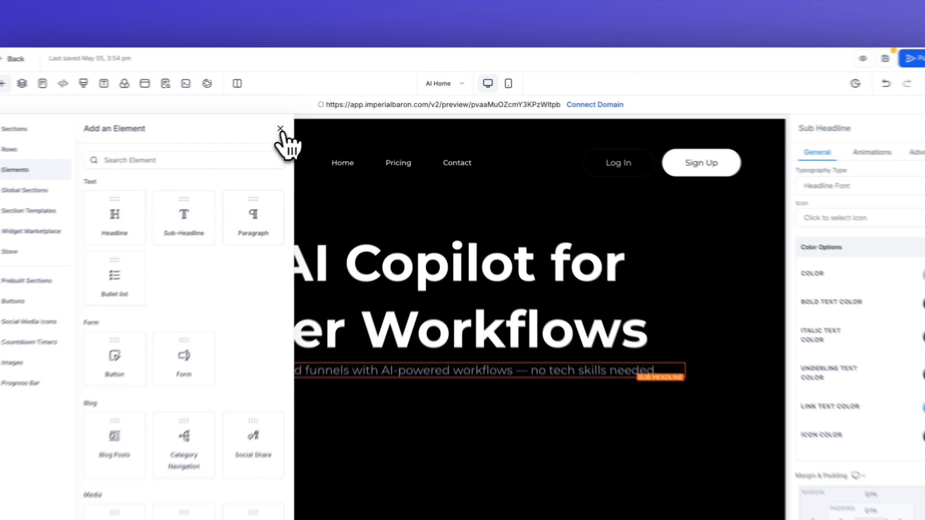
# Step: Duplicate the Log In button and move the copy below the sub-headline
pyautogui.click(320, 117)
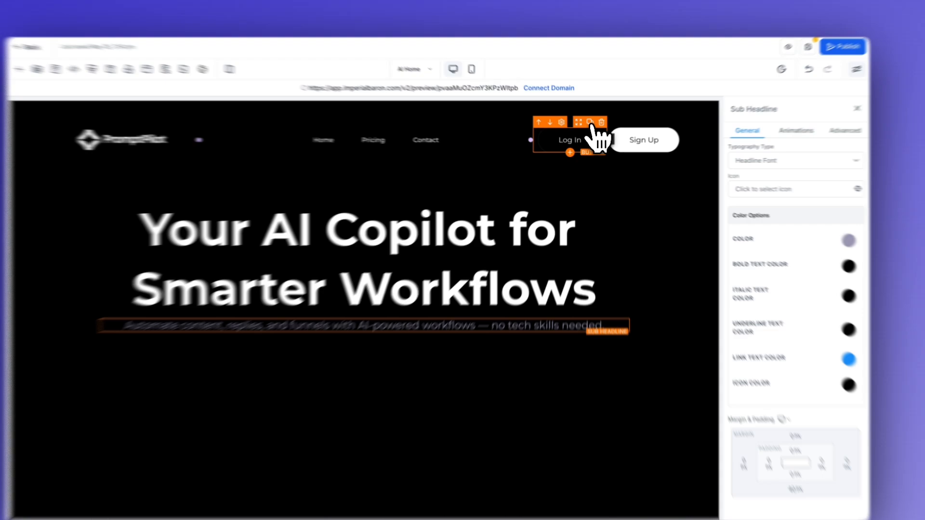
pyautogui.click(589, 128)
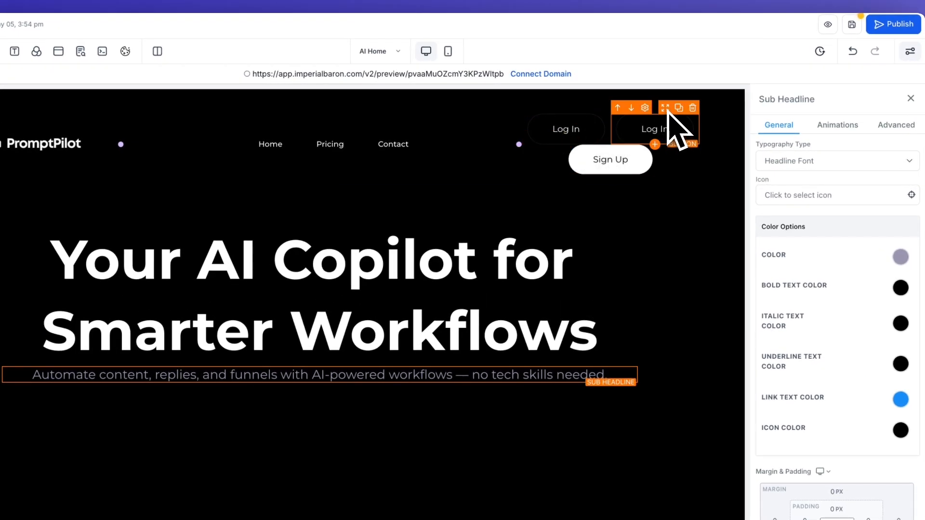
pyautogui.moveTo(668, 111); pyautogui.dragTo(386, 384)
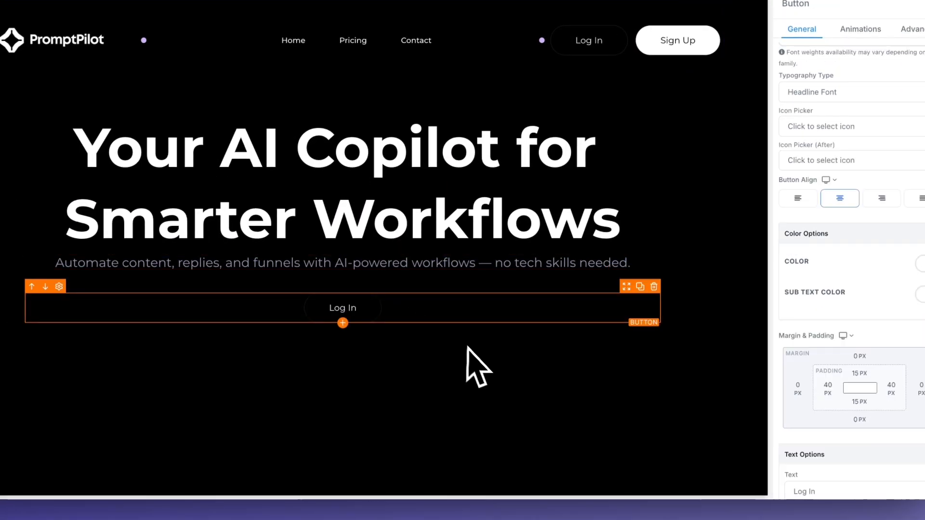
pyautogui.click(464, 363)
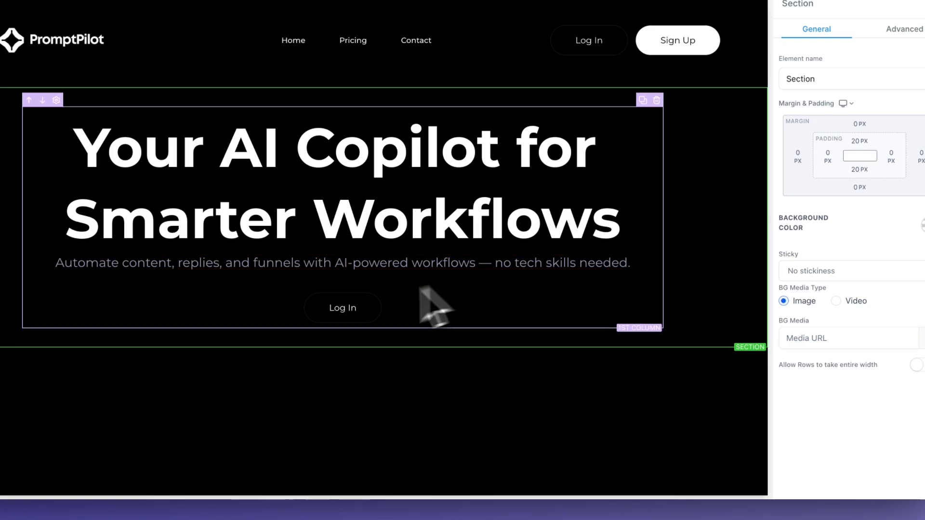
# Step: Change the copied button's label to 'Try Demo'
pyautogui.click(345, 317)
pyautogui.scroll(-5, 875, 311)
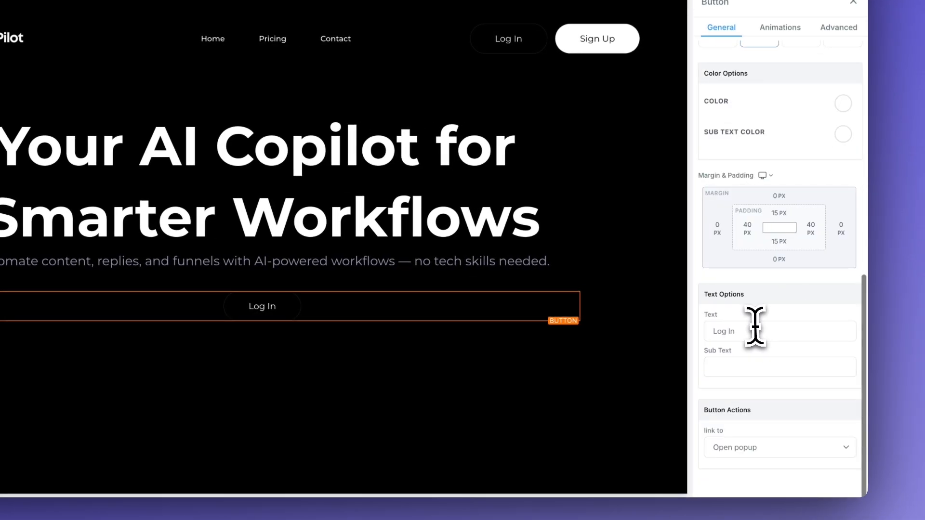
pyautogui.moveTo(836, 326); pyautogui.dragTo(752, 344)
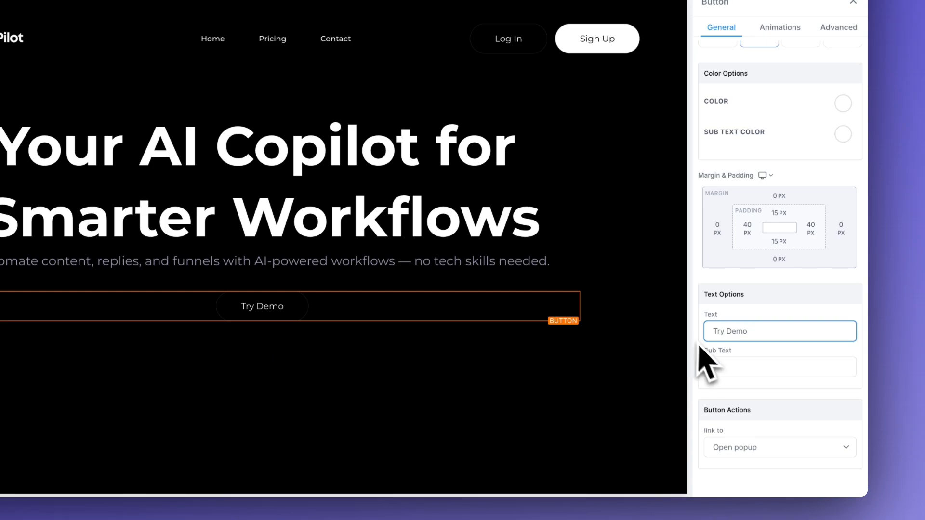
pyautogui.click(609, 315)
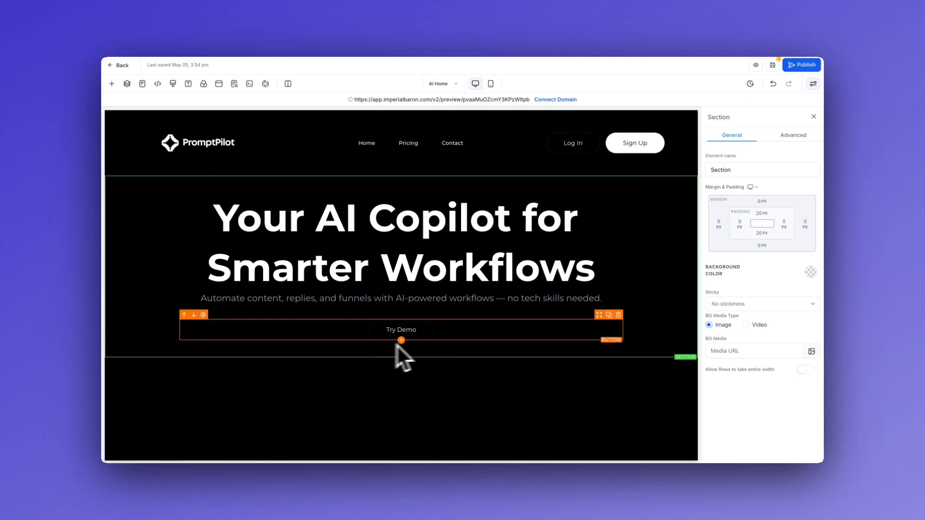
# Step: Give the Try Demo button a 20 px bottom margin
pyautogui.click(438, 334)
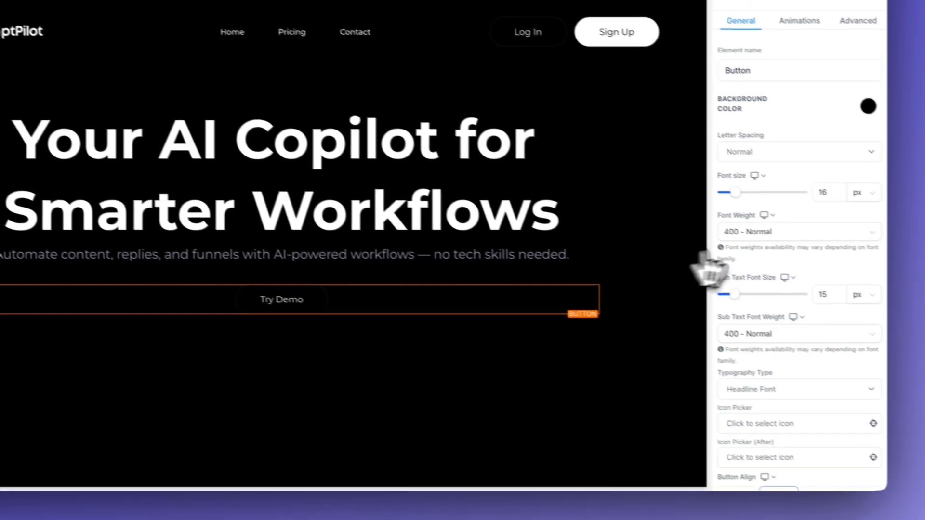
pyautogui.scroll(-5, 737, 366)
pyautogui.scroll(-4, 734, 351)
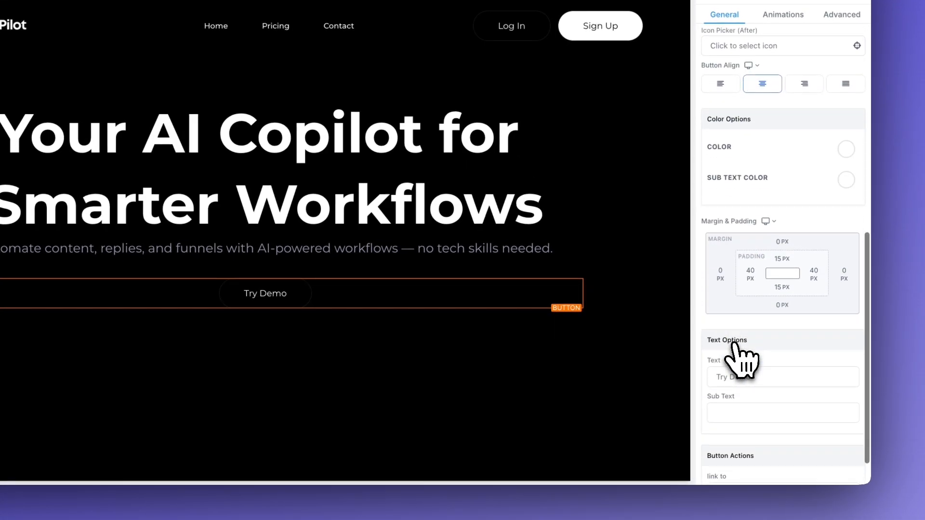
pyautogui.click(783, 305)
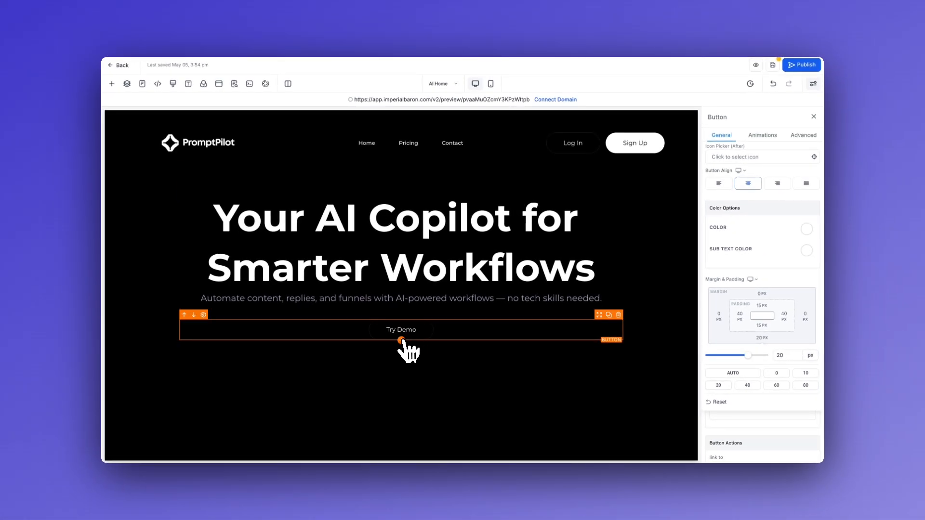
# Step: Duplicate the sub-headline and replace its text with 'No credit card required - 14-days free trial'
pyautogui.click(434, 299)
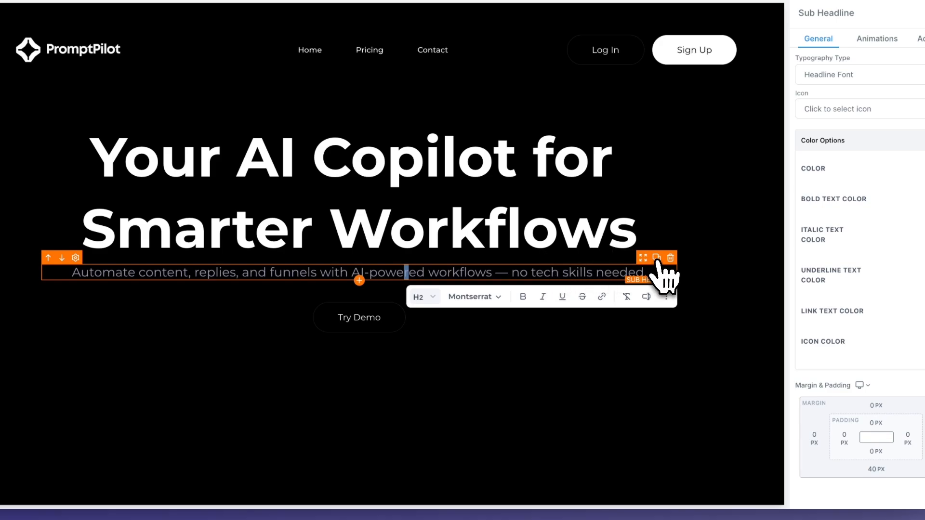
pyautogui.click(656, 257)
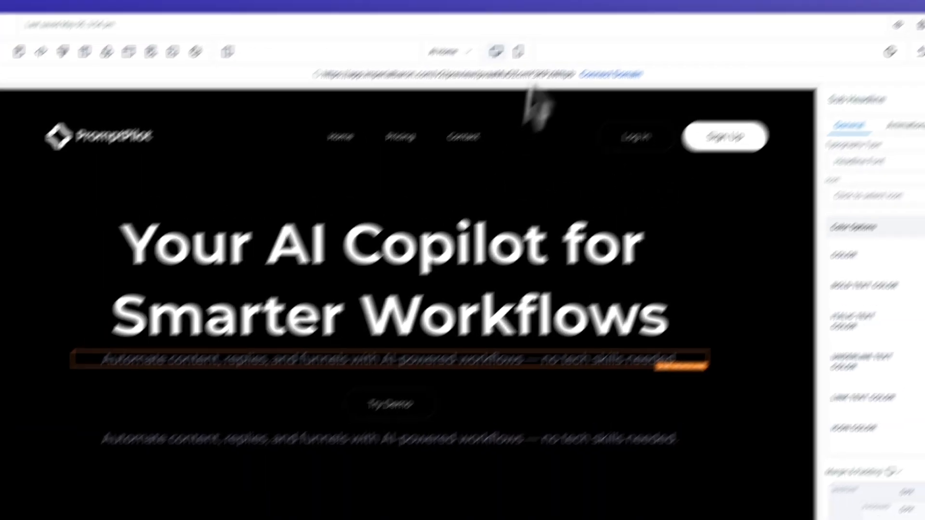
pyautogui.tripleClick(464, 375)
pyautogui.press('BackSpace')
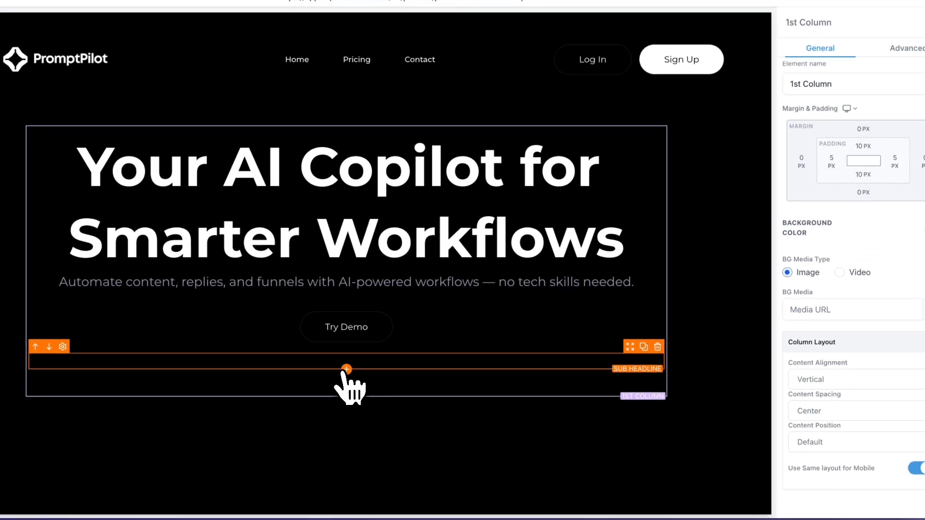
pyautogui.write('No credit card required - 14-days free trial')
pyautogui.click(504, 389)
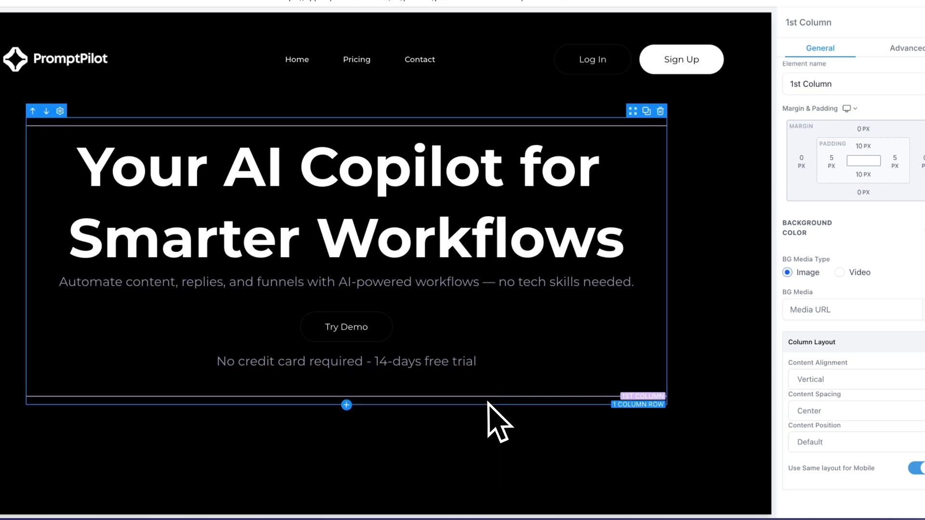
# Step: Set the free-trial note's font size to 14 px
pyautogui.click(481, 362)
pyautogui.moveTo(825, 279); pyautogui.dragTo(801, 286)
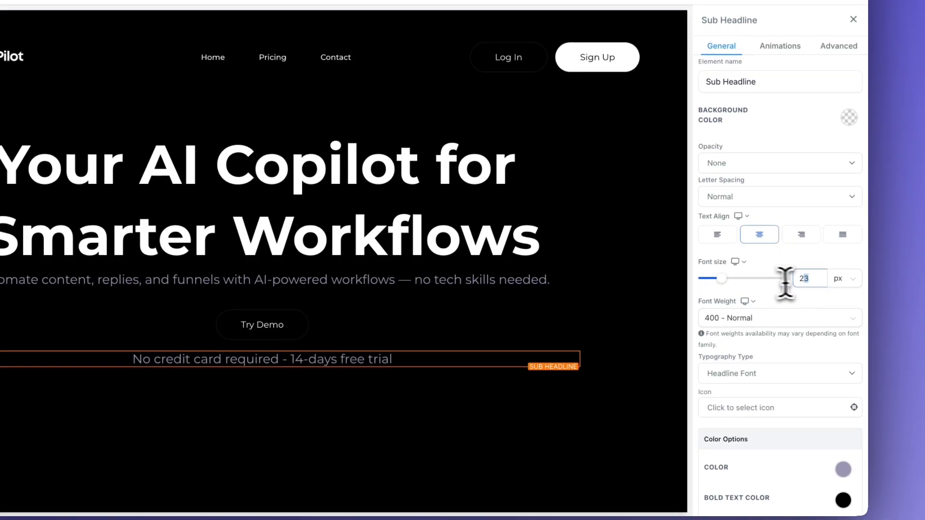
pyautogui.write('14')
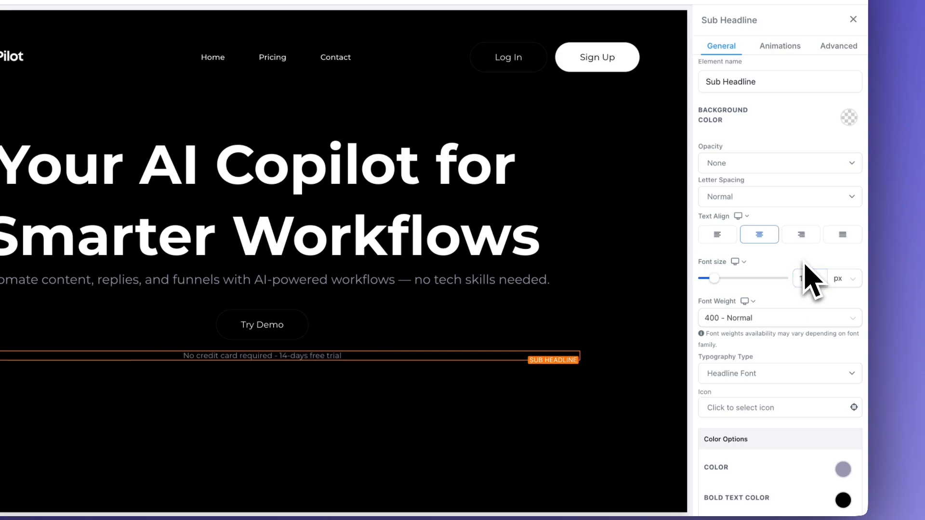
pyautogui.click(561, 396)
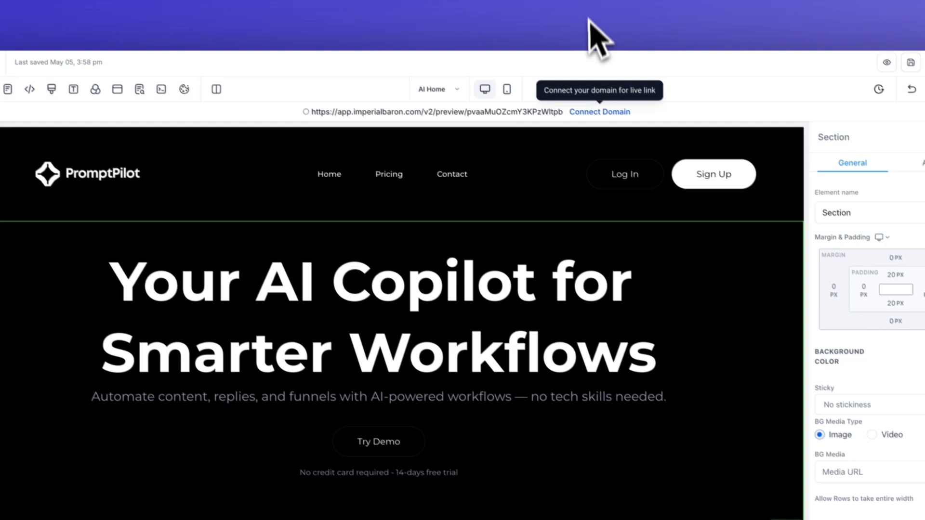
pyautogui.click(593, 7)
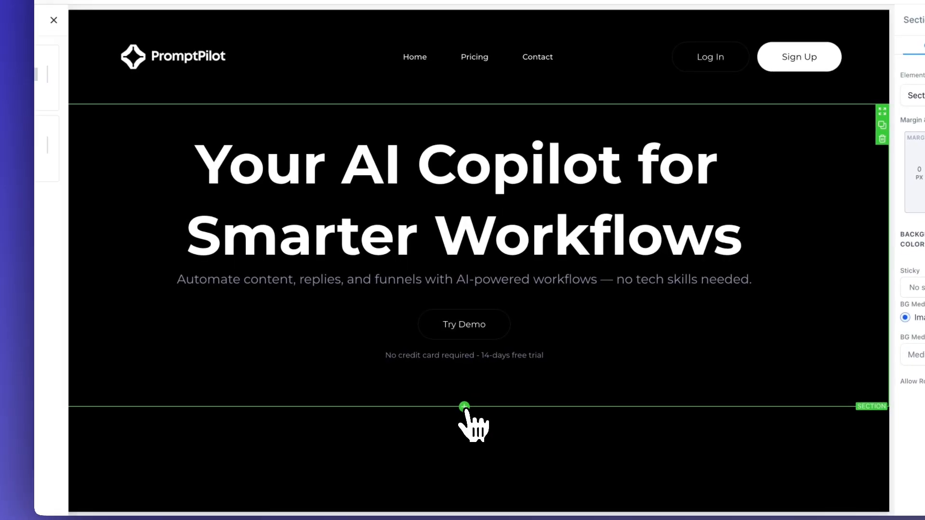
# Step: Add a full-width section below the hero with the grid image filling 100% width
pyautogui.click(402, 387)
pyautogui.moveTo(186, 85); pyautogui.dragTo(635, 459)
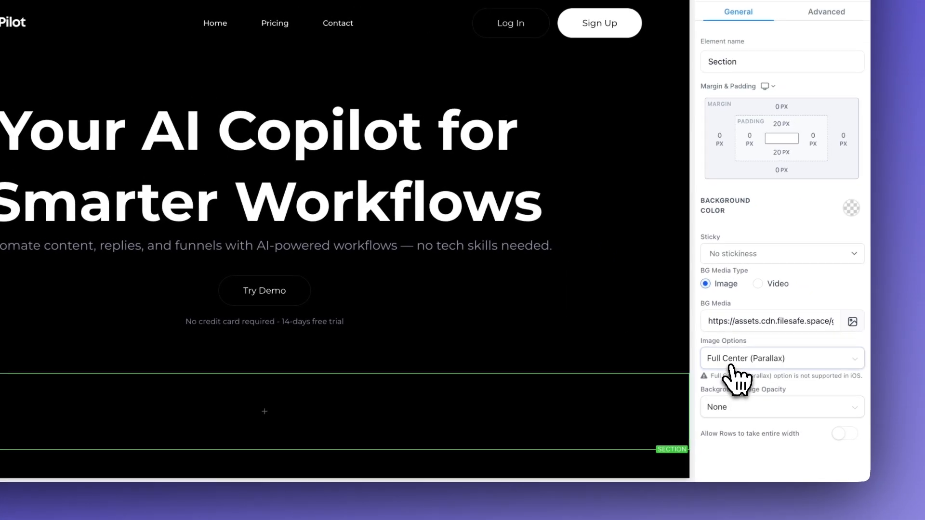
pyautogui.click(772, 341)
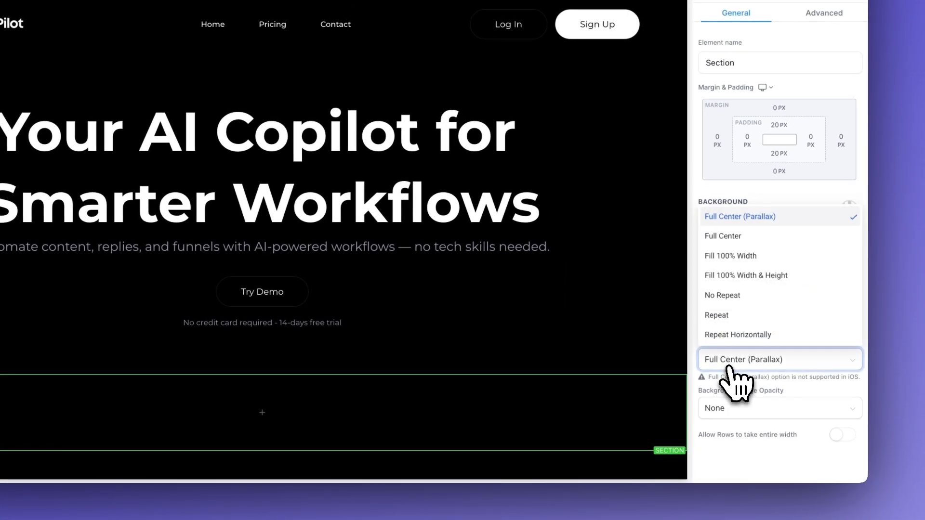
pyautogui.click(742, 273)
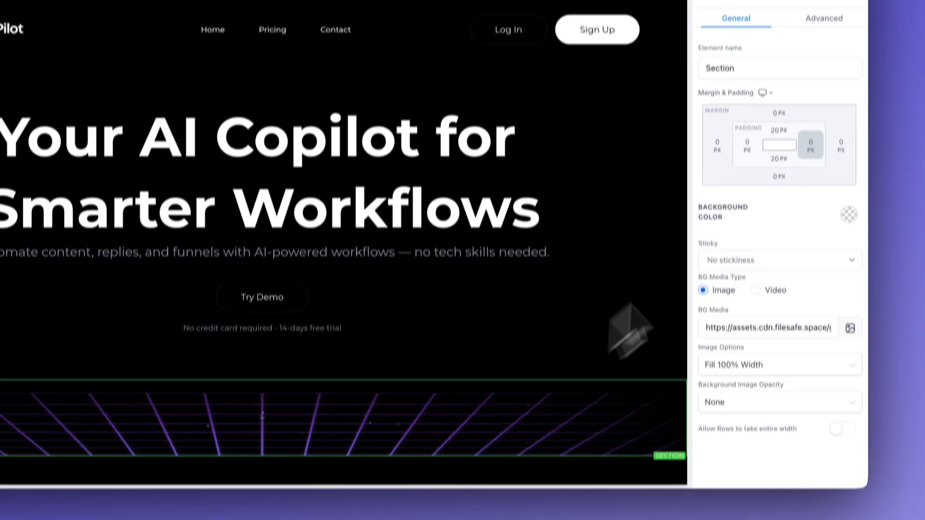
# Step: Set the grid section's top padding to 200 px
pyautogui.click(780, 126)
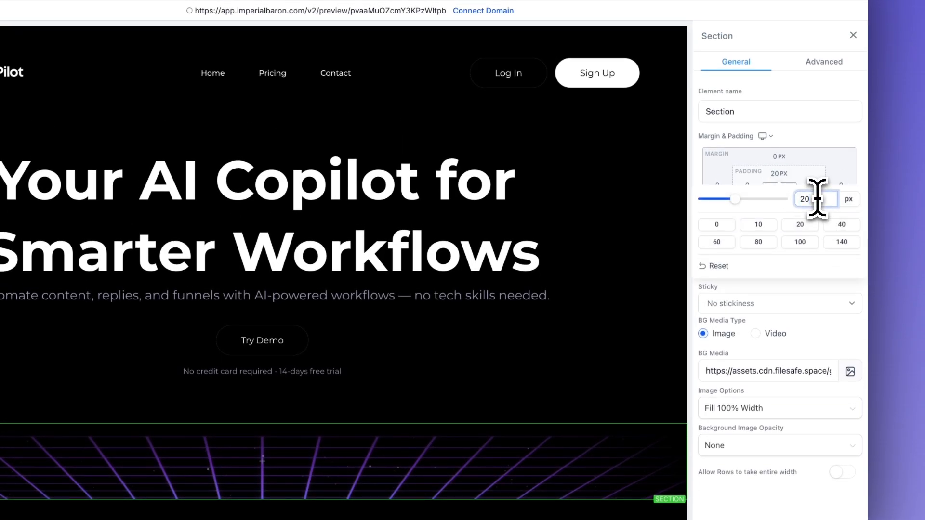
pyautogui.scroll(-2, 502, 399)
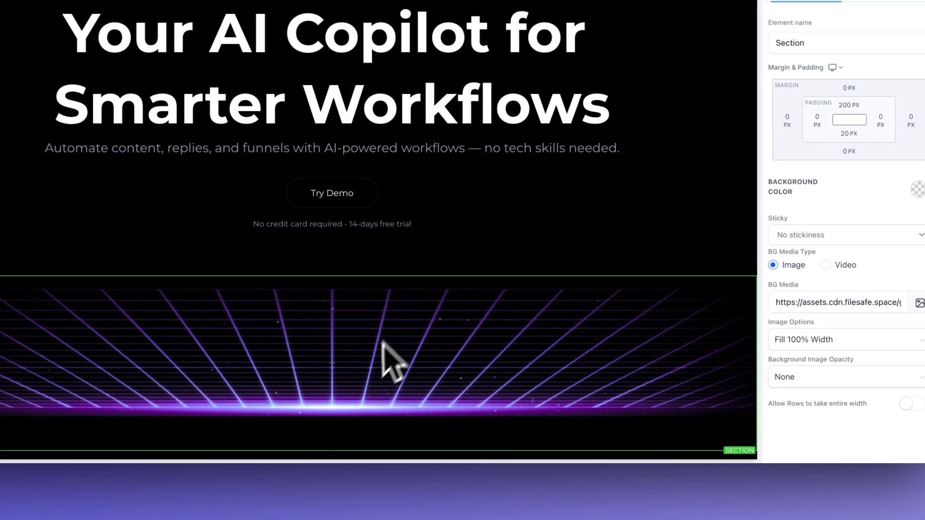
pyautogui.click(573, 330)
pyautogui.click(665, 285)
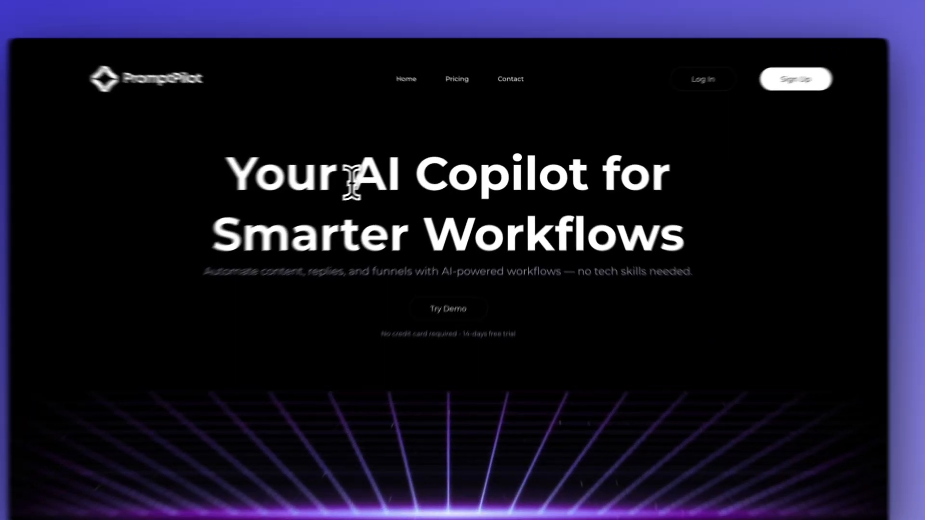
pyautogui.moveTo(352, 184); pyautogui.dragTo(646, 223)
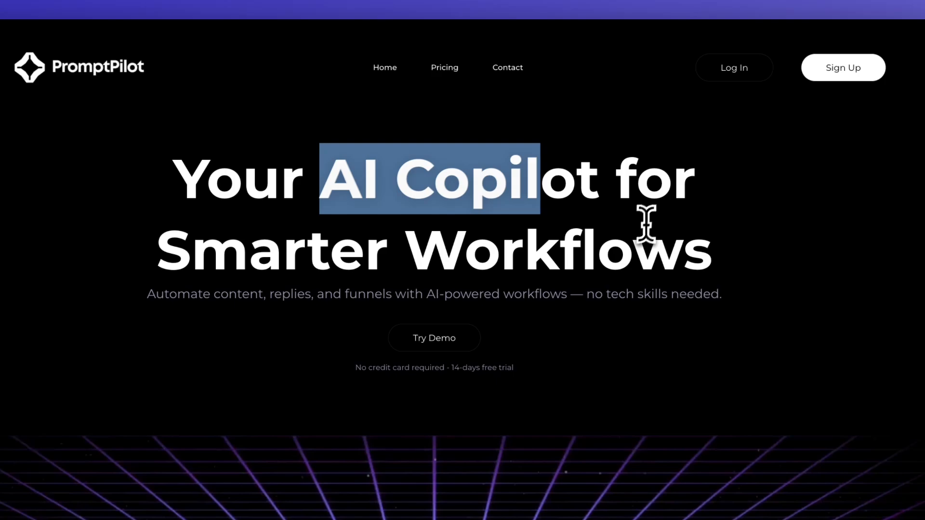
pyautogui.click(650, 217)
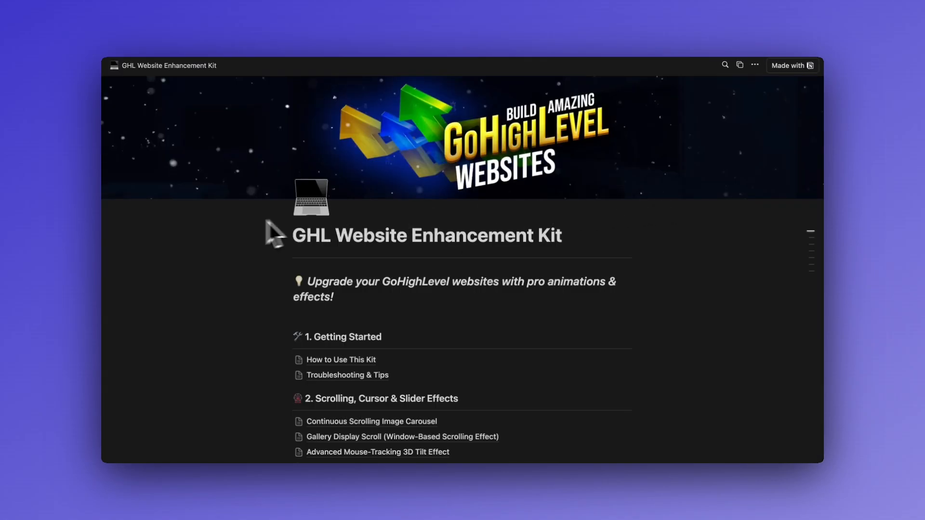
# Step: Scroll the Enhancement Kit list down to section 4 and open Gradient Text Effect
pyautogui.scroll(-1, 245, 222)
pyautogui.scroll(1, 245, 221)
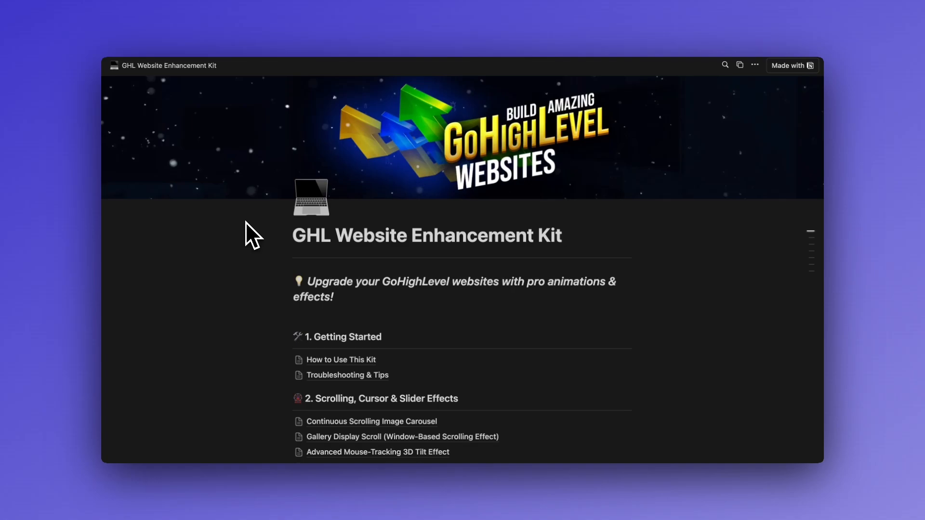
pyautogui.scroll(-6, 245, 222)
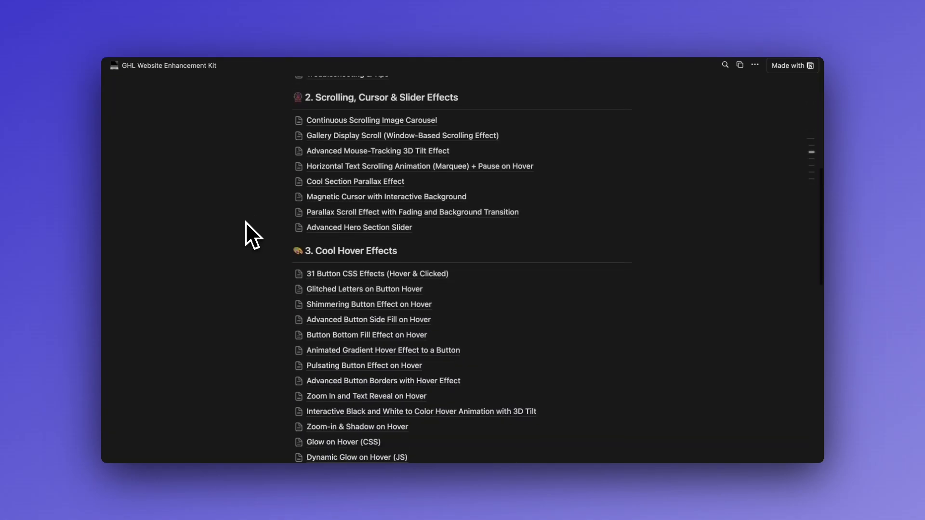
pyautogui.scroll(-1, 245, 221)
pyautogui.scroll(-5, 244, 221)
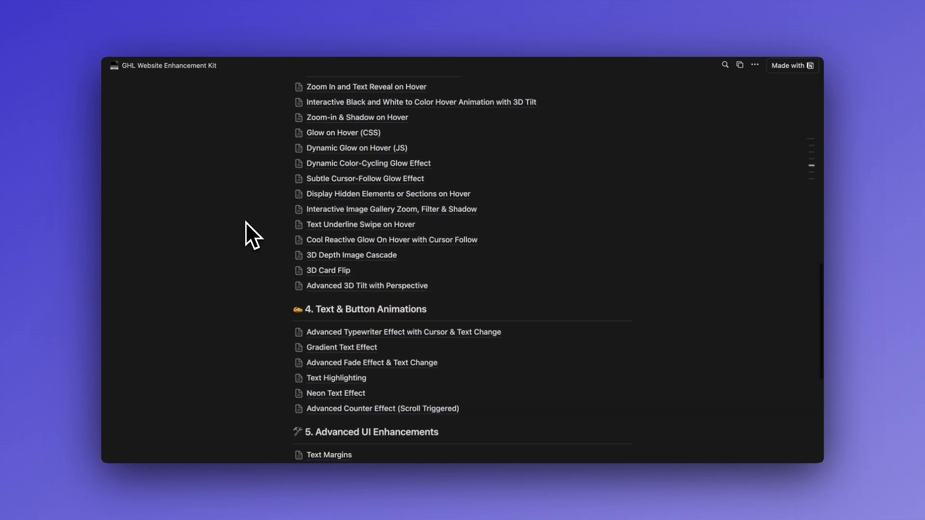
pyautogui.scroll(-1, 244, 222)
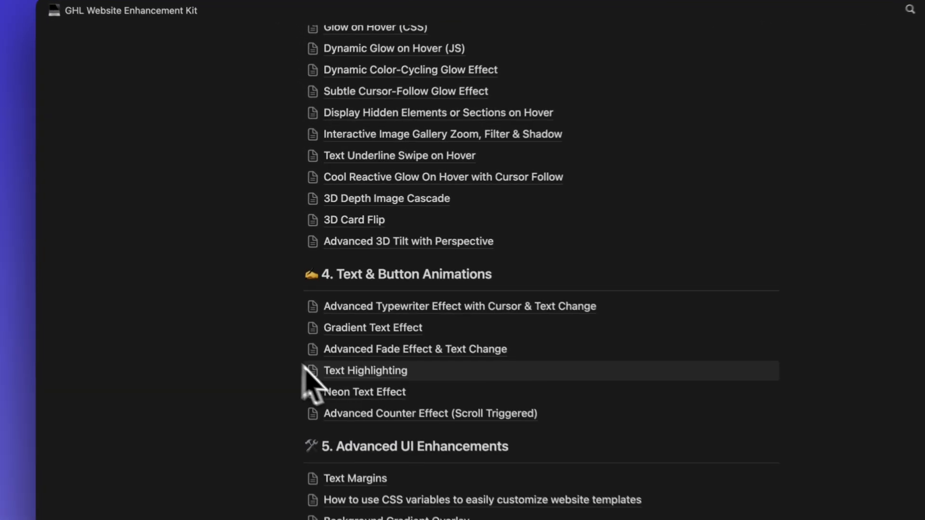
pyautogui.click(347, 337)
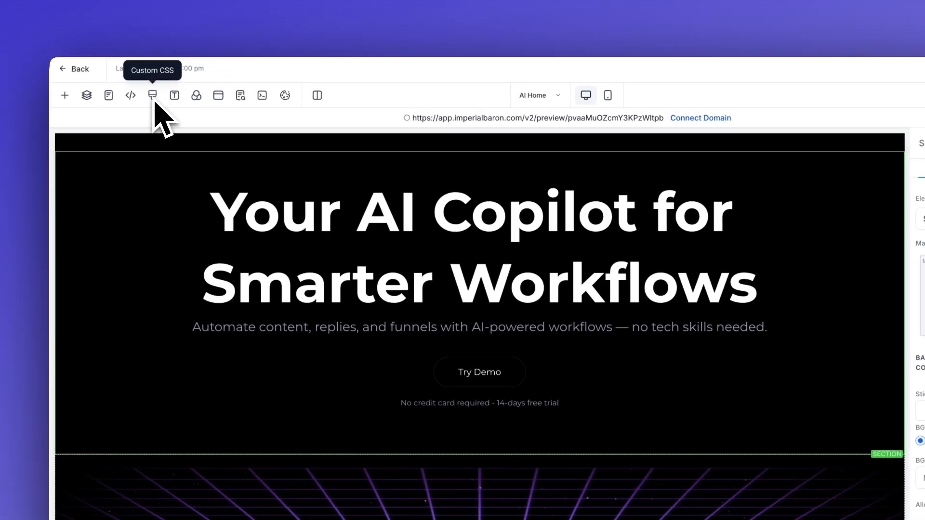
# Step: Add the custom class gradient-text to the hero headline
pyautogui.click(333, 214)
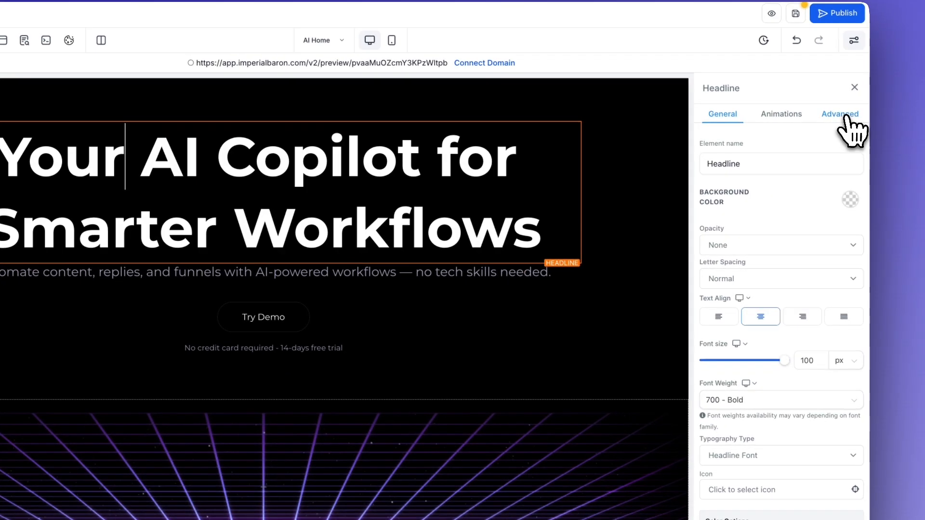
pyautogui.click(842, 116)
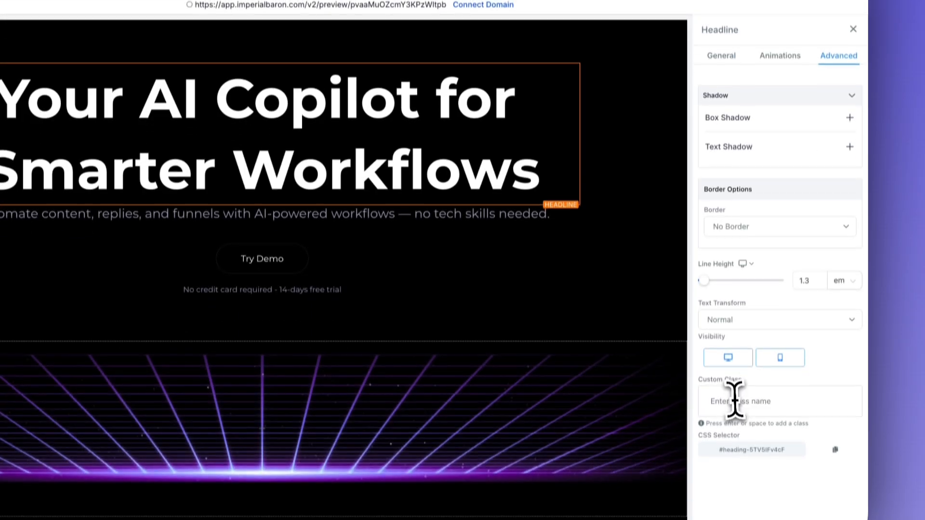
pyautogui.click(735, 400)
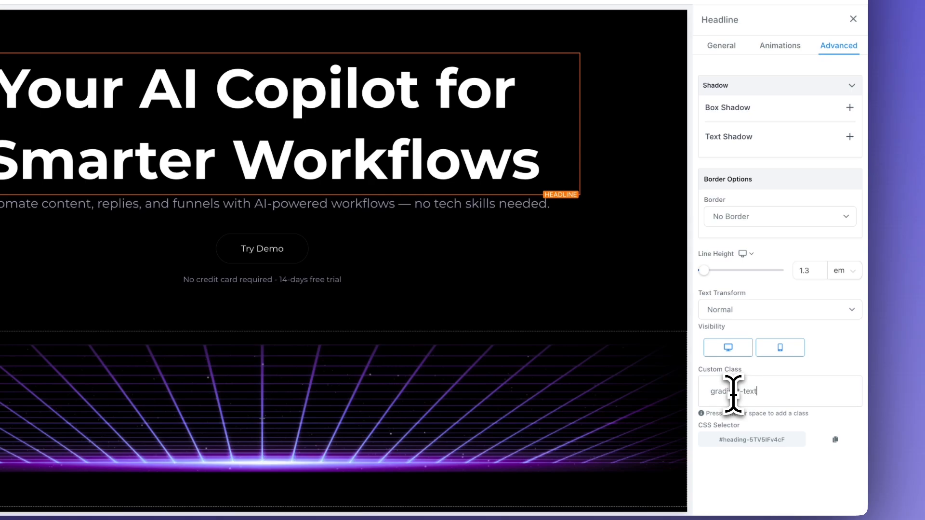
pyautogui.write('gradient-text')
pyautogui.press('Return')
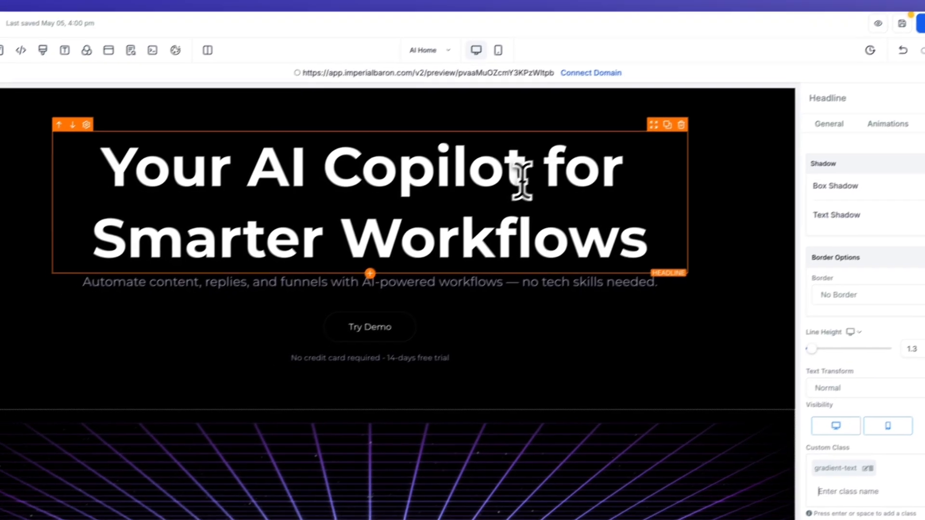
# Step: Bold the words 'AI Copilot' in the headline so they take the purple gradient
pyautogui.moveTo(526, 175); pyautogui.dragTo(257, 174)
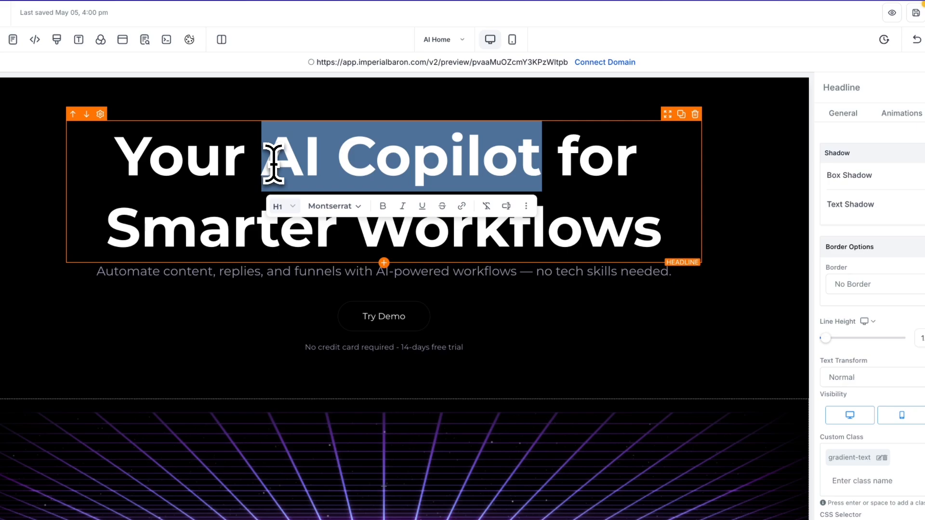
pyautogui.click(383, 208)
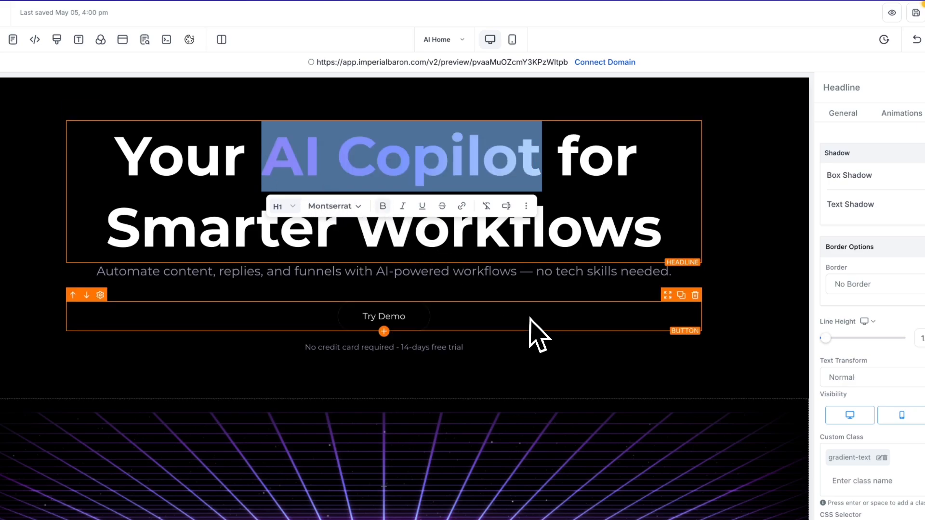
pyautogui.click(532, 318)
pyautogui.click(697, 239)
pyautogui.click(743, 248)
pyautogui.click(480, 181)
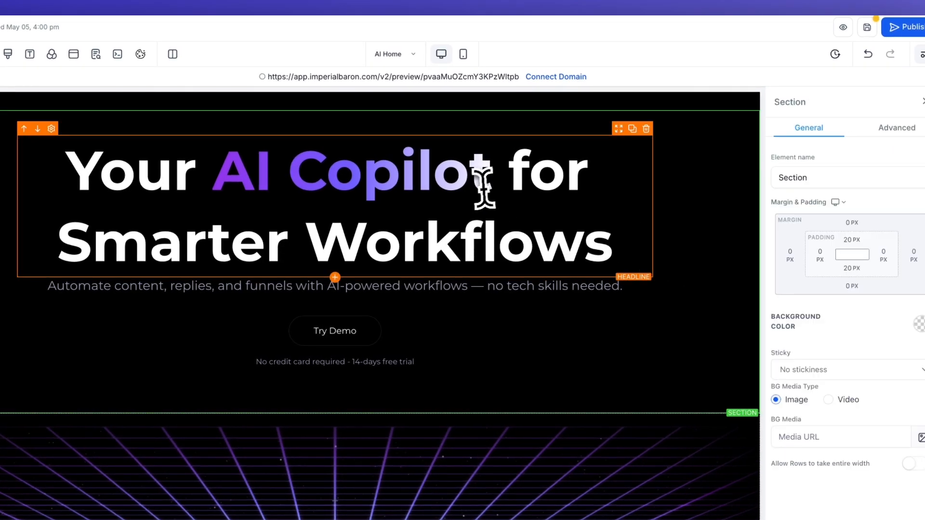
pyautogui.moveTo(492, 182); pyautogui.dragTo(214, 185)
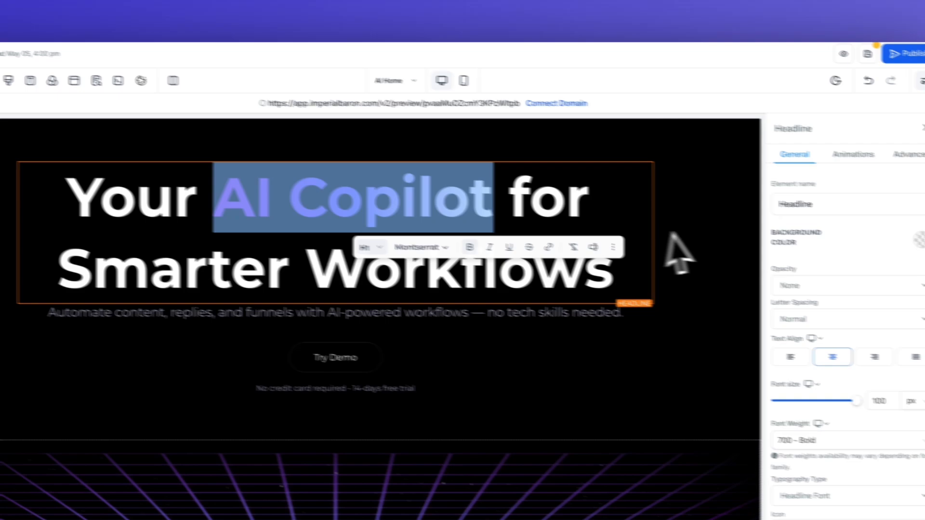
pyautogui.click(679, 253)
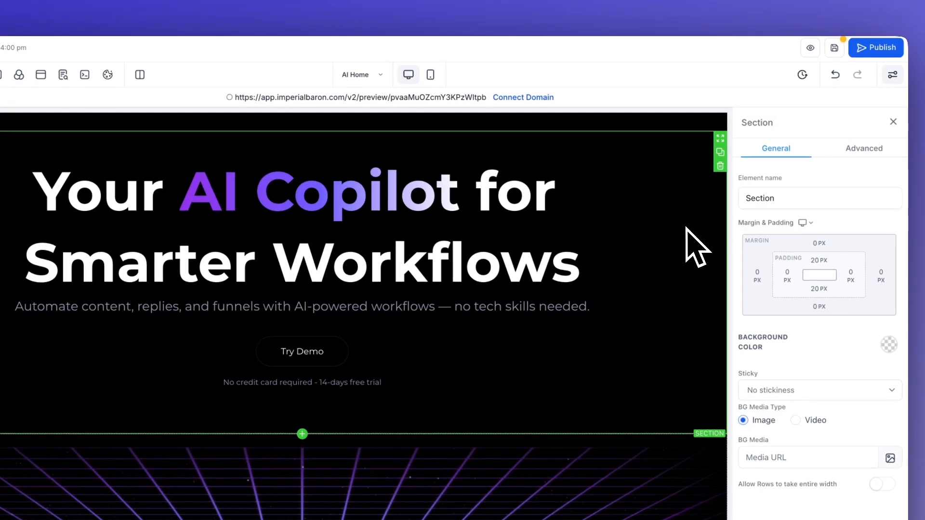
# Step: Recheck the gradient on 'AI Copilot' and save the landing page
pyautogui.scroll(1, 723, 254)
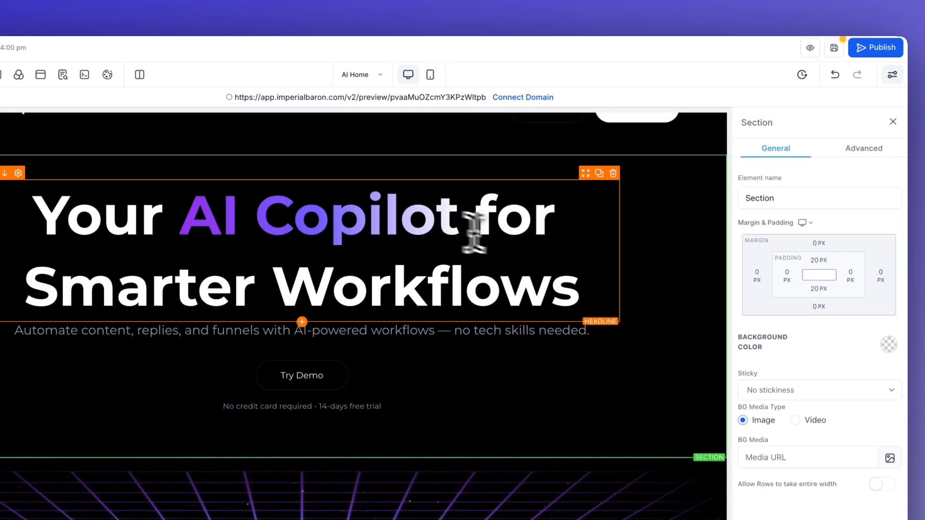
pyautogui.moveTo(460, 231); pyautogui.dragTo(181, 225)
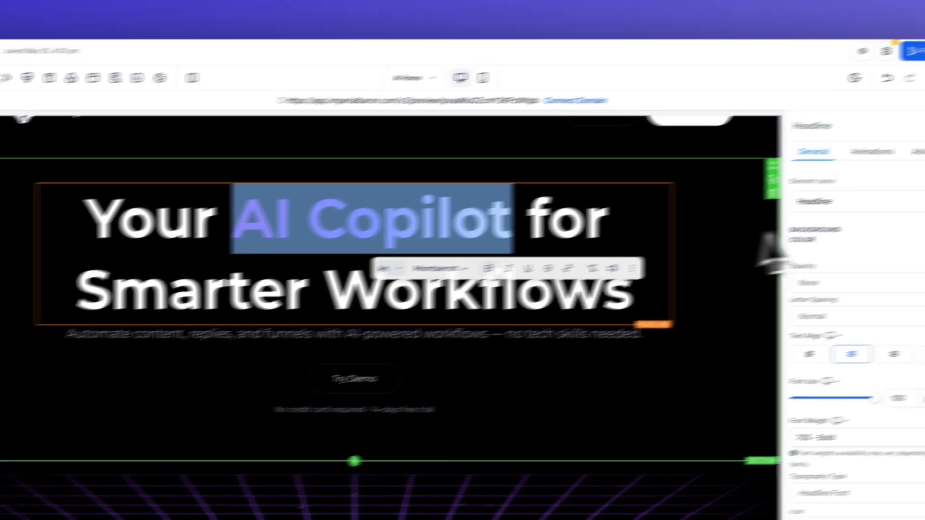
pyautogui.click(761, 227)
pyautogui.scroll(1, 758, 226)
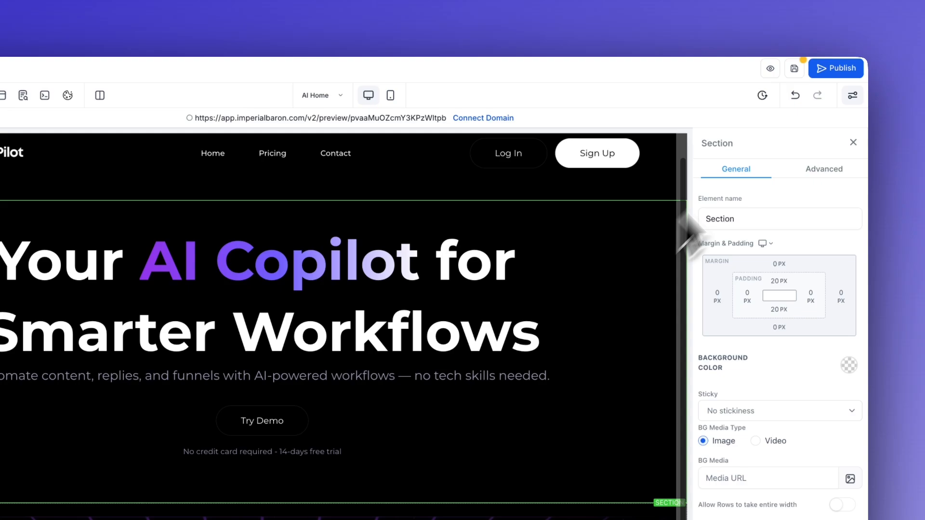
pyautogui.click(794, 68)
pyautogui.scroll(1, 602, 306)
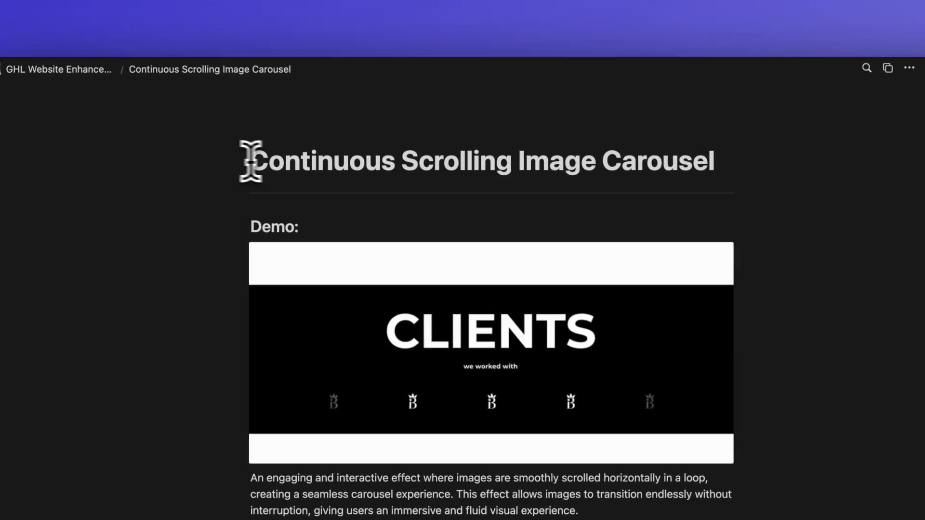
# Step: Drag-select the Continuous Scrolling Image Carousel page title in Notion, then clear the selection
pyautogui.moveTo(251, 162); pyautogui.dragTo(682, 161)
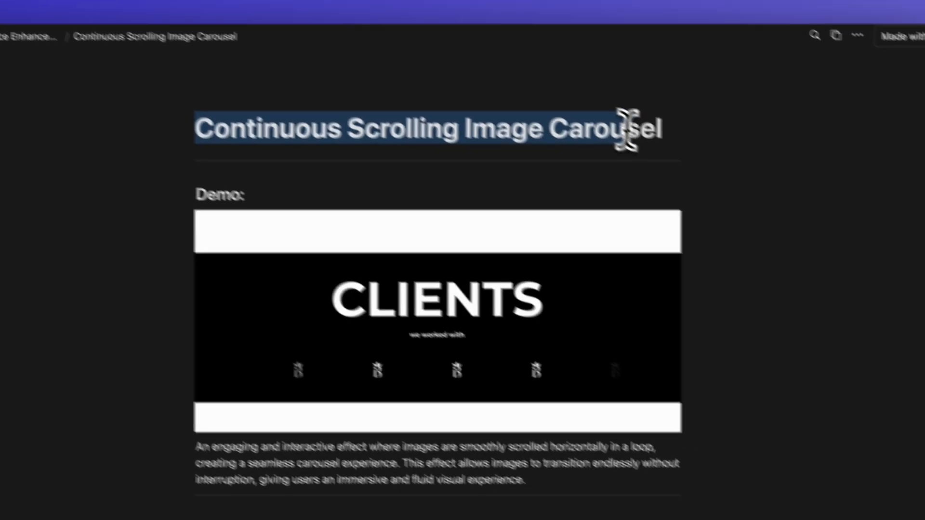
pyautogui.moveTo(627, 129); pyautogui.dragTo(690, 129)
pyautogui.click(690, 128)
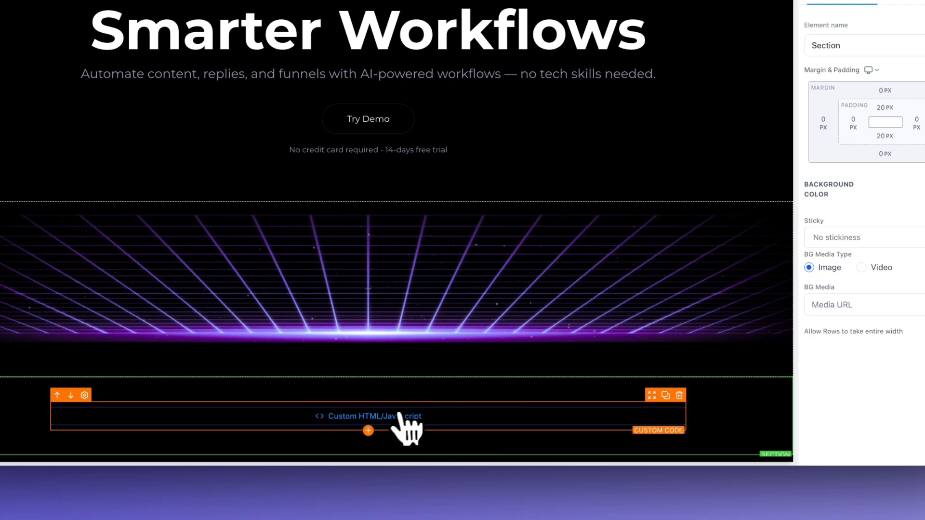
# Step: Select the Custom HTML/Javascript element below the purple grid image
pyautogui.click(391, 424)
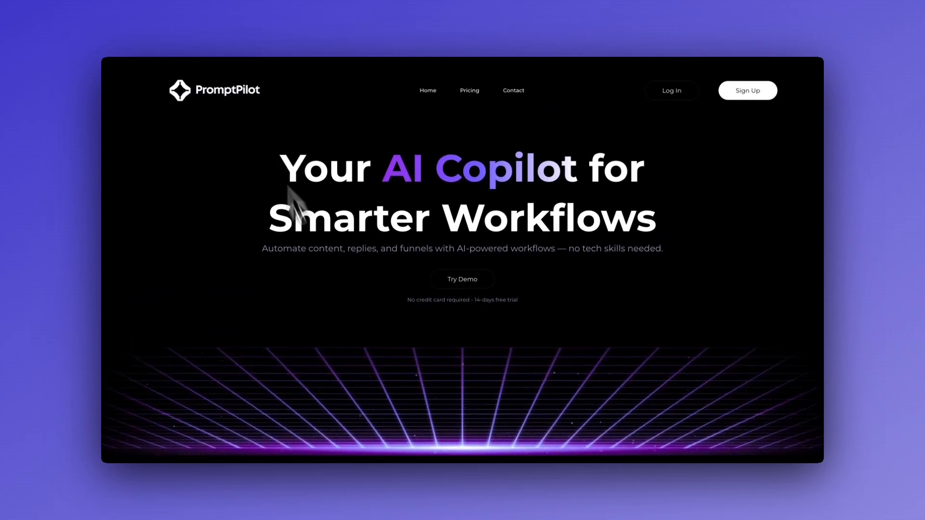
# Step: Scroll down through the page preview
pyautogui.scroll(-2, 318, 255)
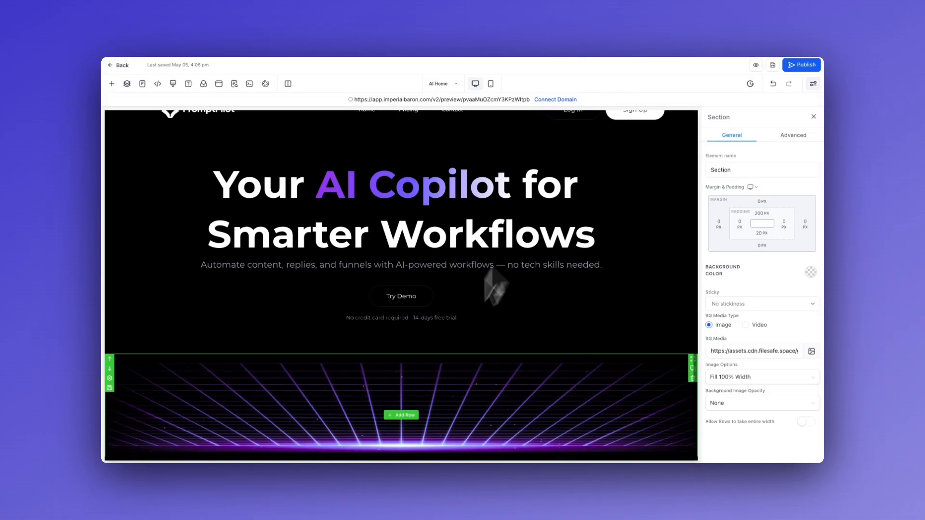
# Step: Add a full-width section below the custom code block
pyautogui.scroll(-2, 440, 358)
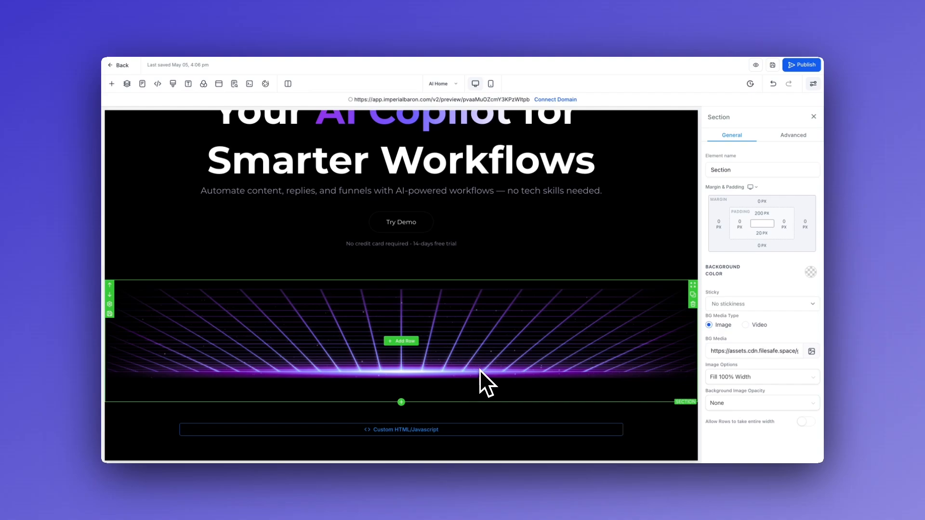
pyautogui.scroll(2, 481, 380)
pyautogui.scroll(-2, 481, 380)
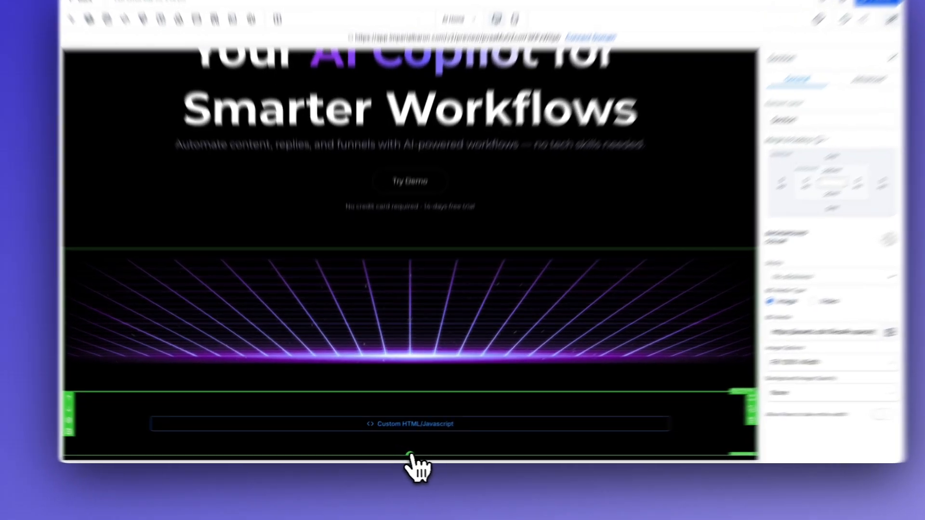
pyautogui.click(401, 457)
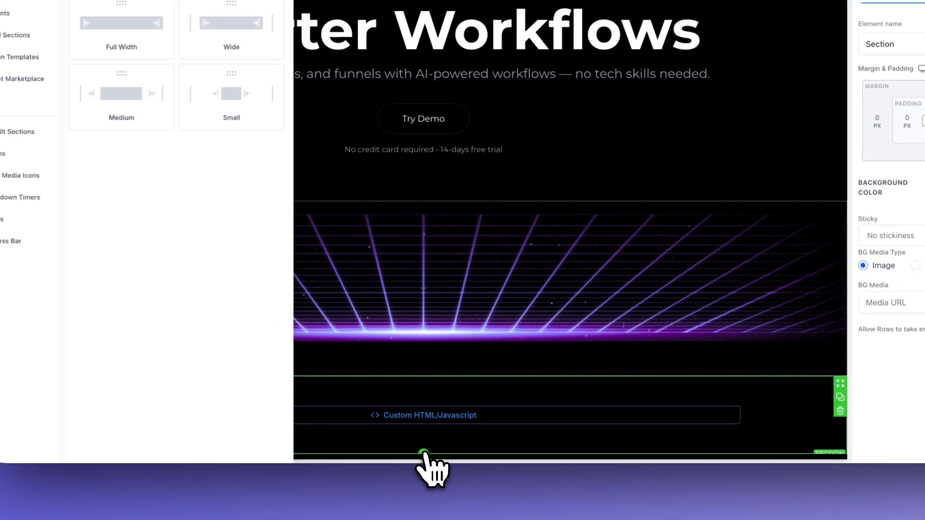
pyautogui.moveTo(144, 39); pyautogui.dragTo(362, 229)
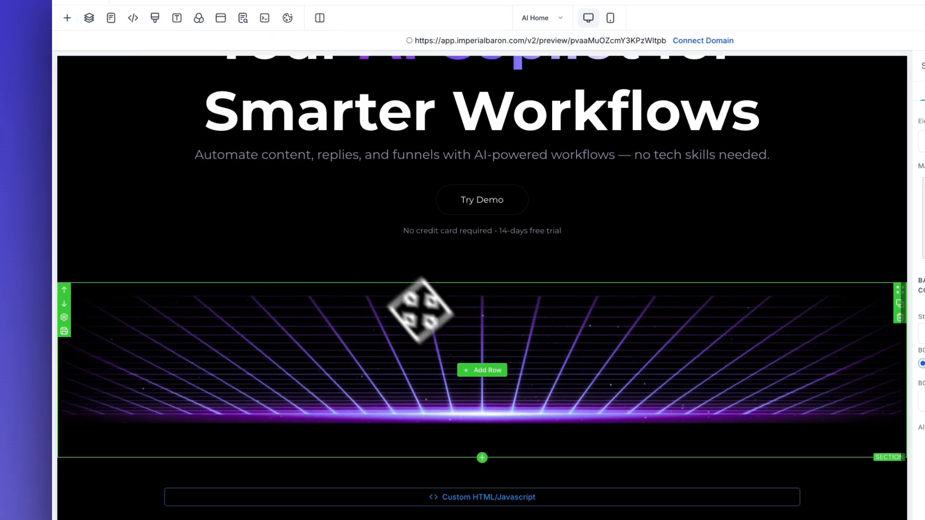
# Step: Place a one-column row in the new section and bring up its element list
pyautogui.scroll(-2, 420, 311)
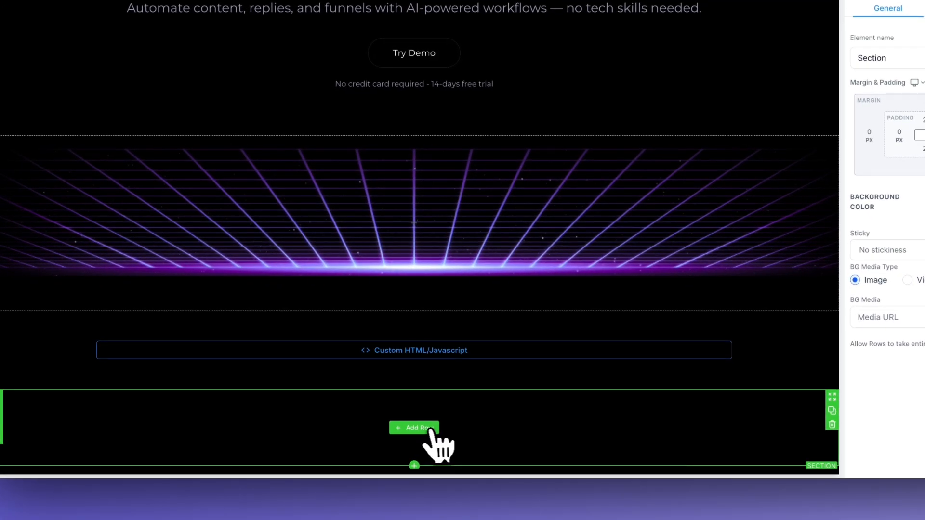
pyautogui.click(430, 428)
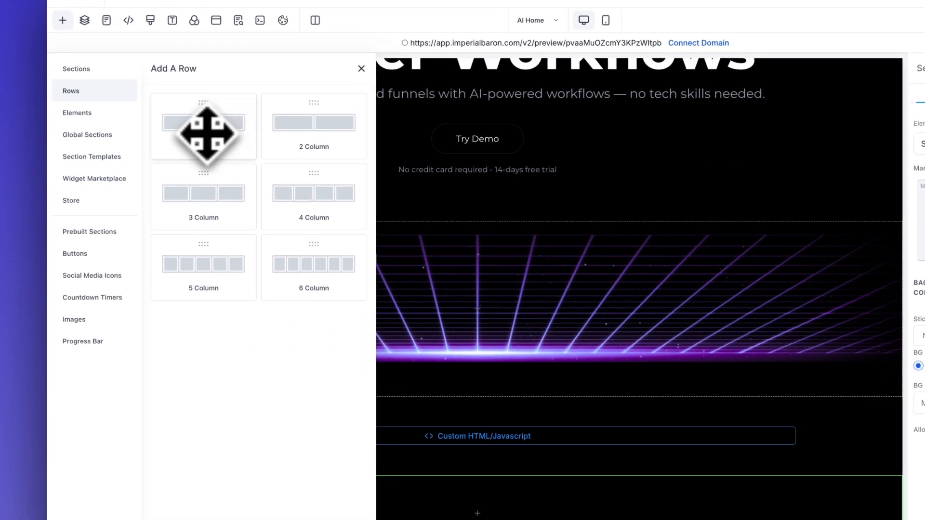
pyautogui.moveTo(200, 134); pyautogui.dragTo(459, 408)
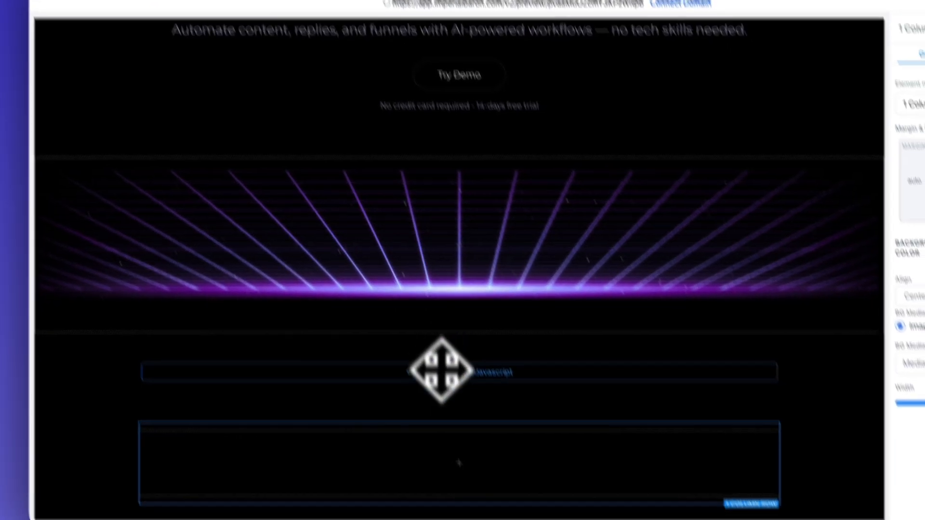
pyautogui.moveTo(441, 370); pyautogui.dragTo(463, 479)
pyautogui.click(461, 463)
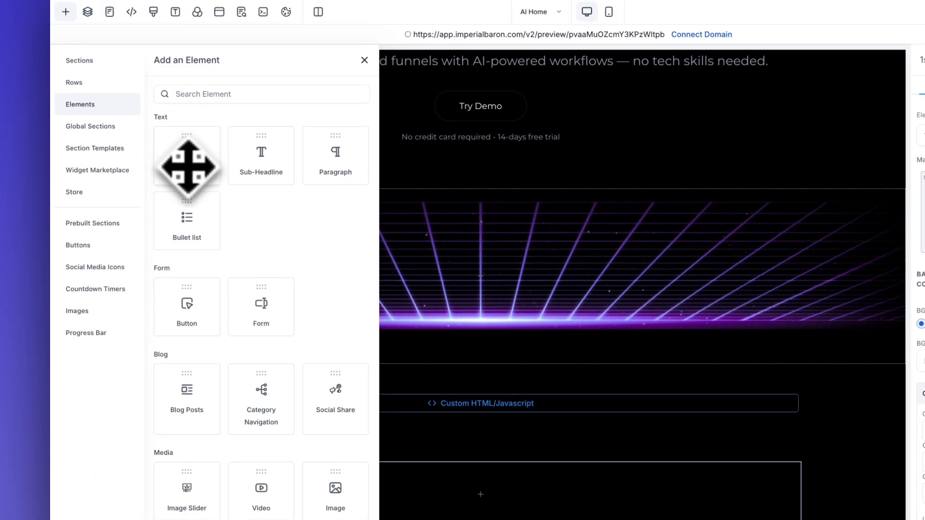
# Step: Add a white headline reading 'Faster. Smarter. Start to use in few seconds' to the row
pyautogui.moveTo(189, 168); pyautogui.dragTo(532, 467)
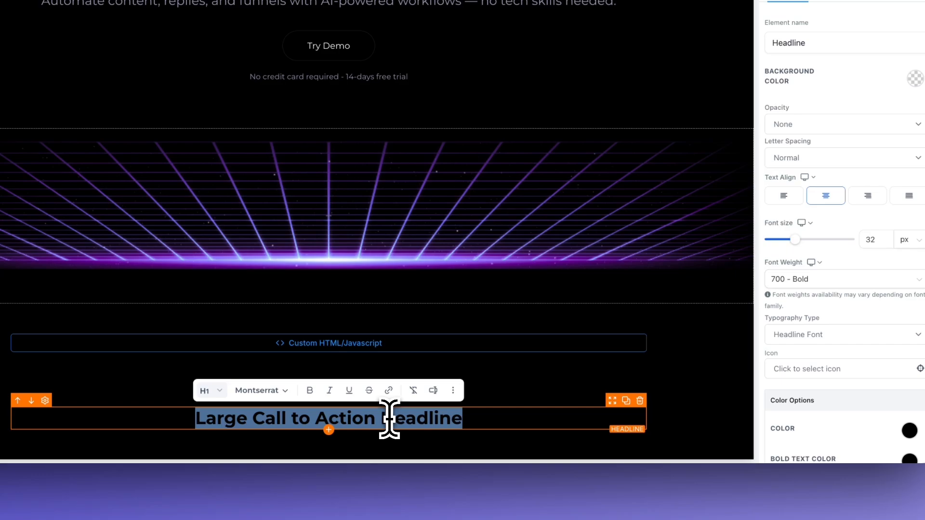
pyautogui.write('Faster. Smarter. Start to use in few seconds')
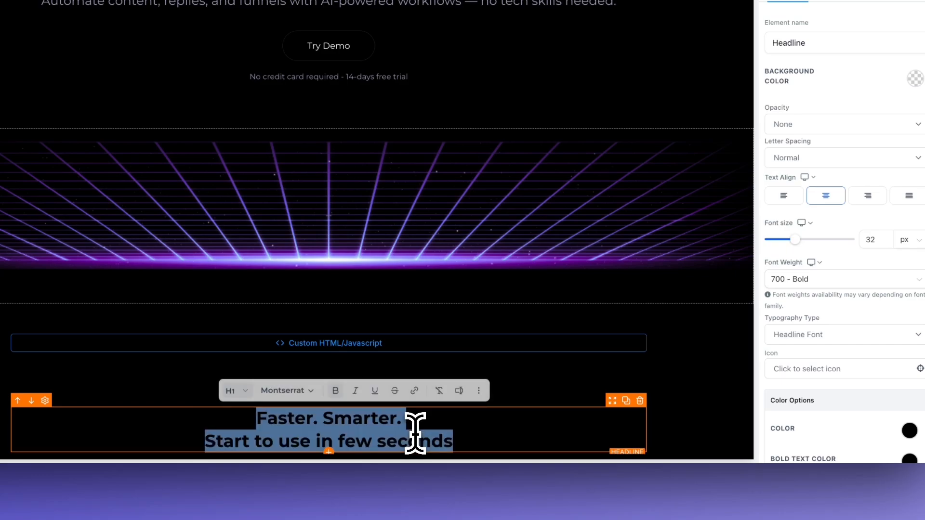
pyautogui.click(909, 431)
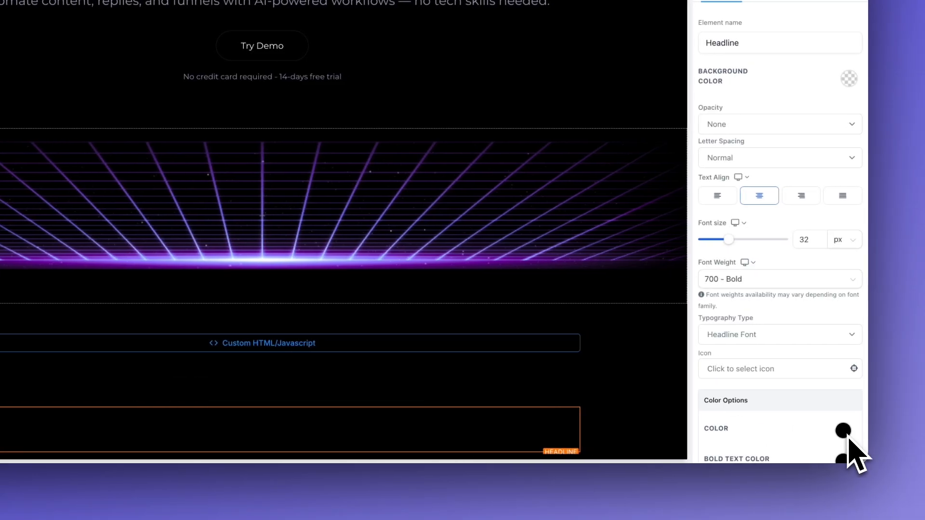
pyautogui.scroll(-1, 612, 396)
pyautogui.scroll(-5, 785, 389)
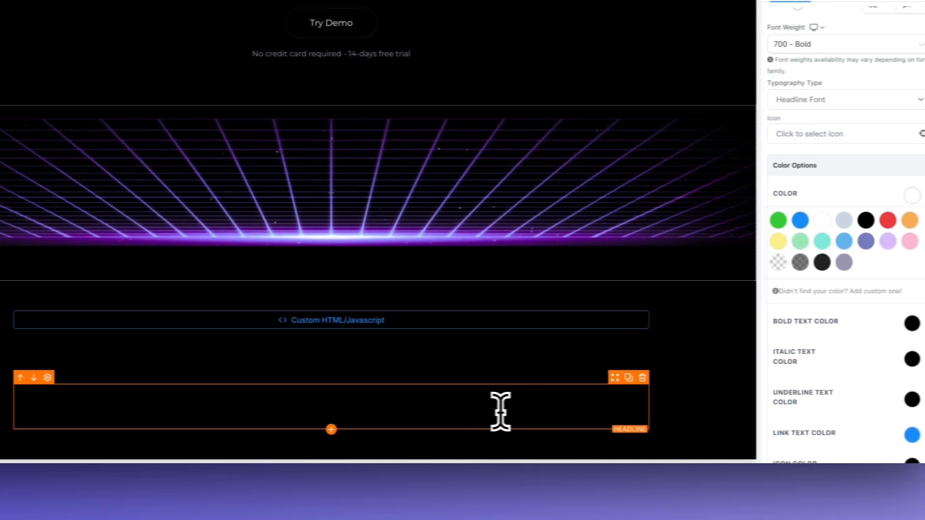
# Step: Make the headline bold and set its font size to 70 px
pyautogui.tripleClick(500, 412)
pyautogui.press('super+b')
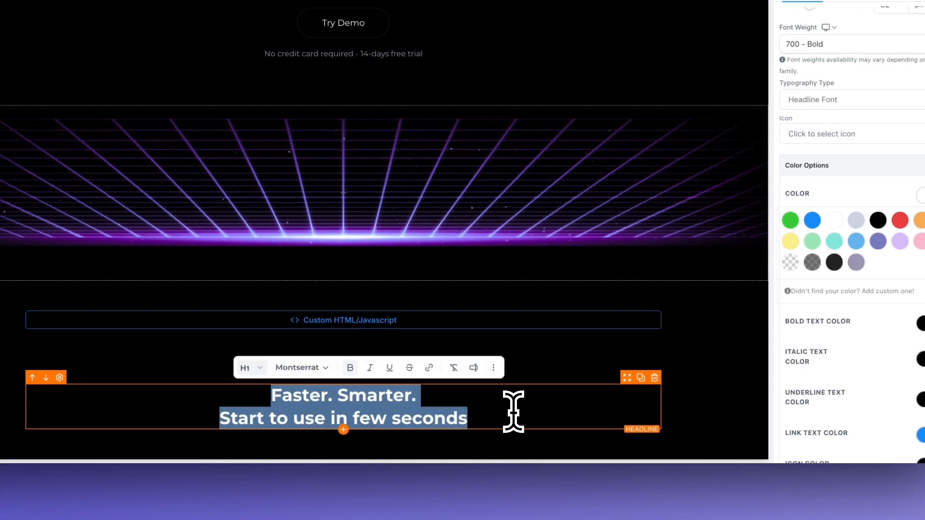
pyautogui.click(672, 393)
pyautogui.click(460, 419)
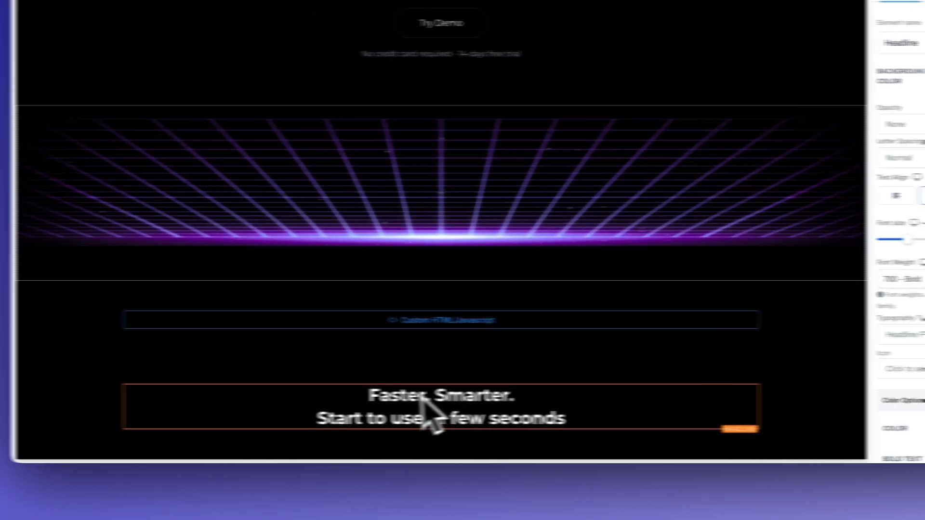
pyautogui.moveTo(732, 253); pyautogui.dragTo(801, 252)
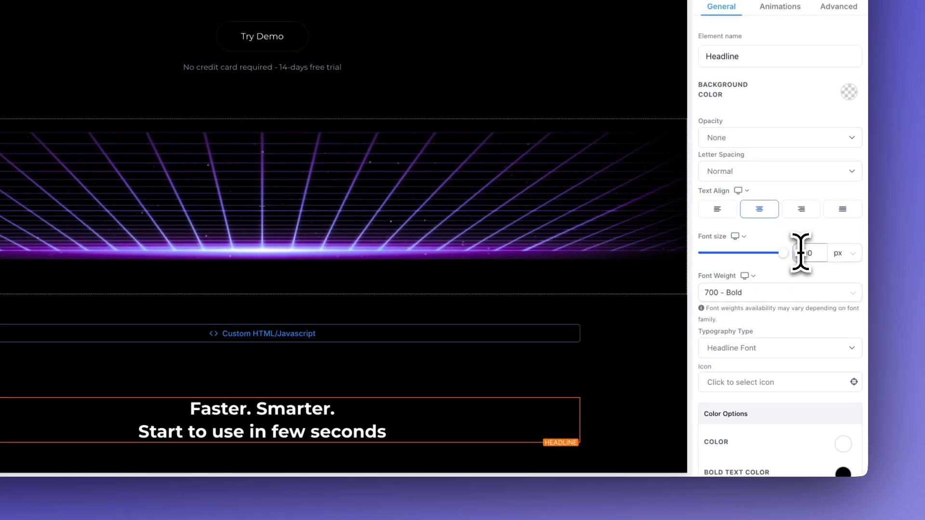
pyautogui.scroll(-4, 516, 366)
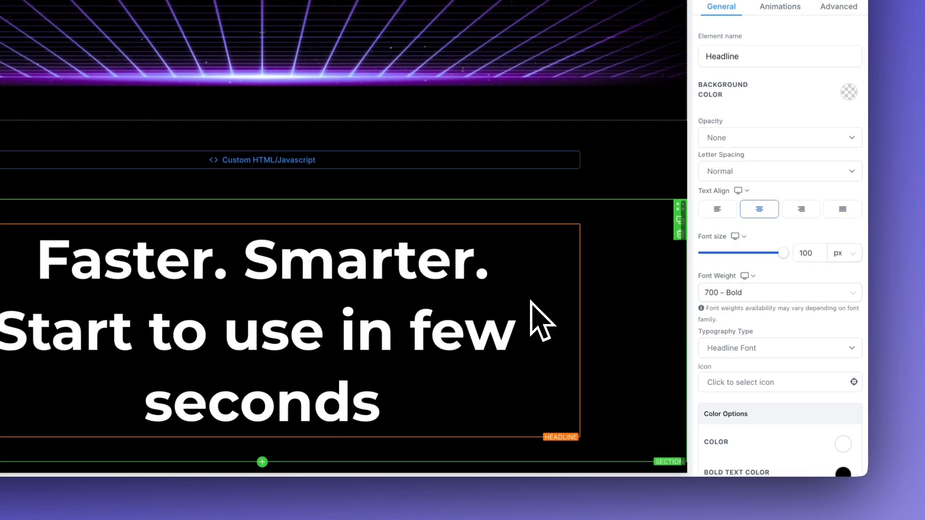
pyautogui.scroll(7, 541, 321)
pyautogui.scroll(-5, 531, 298)
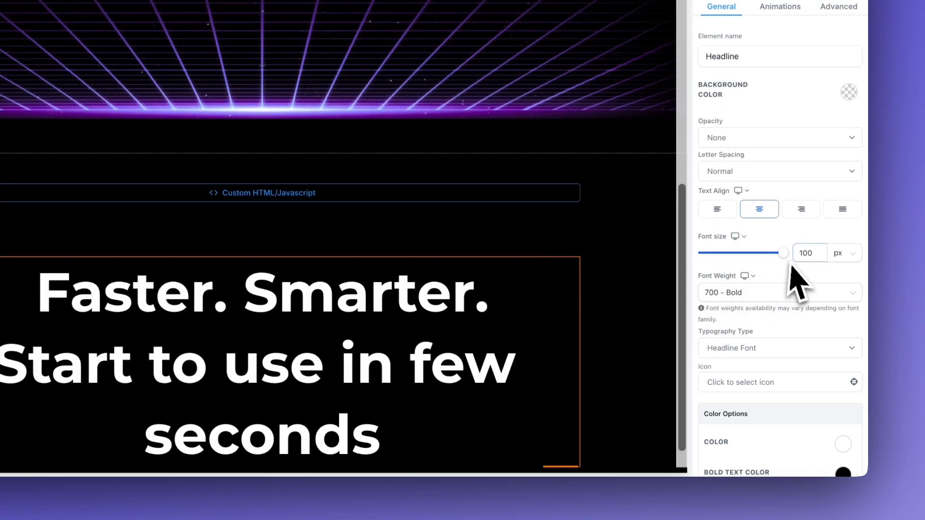
pyautogui.moveTo(785, 253); pyautogui.dragTo(781, 254)
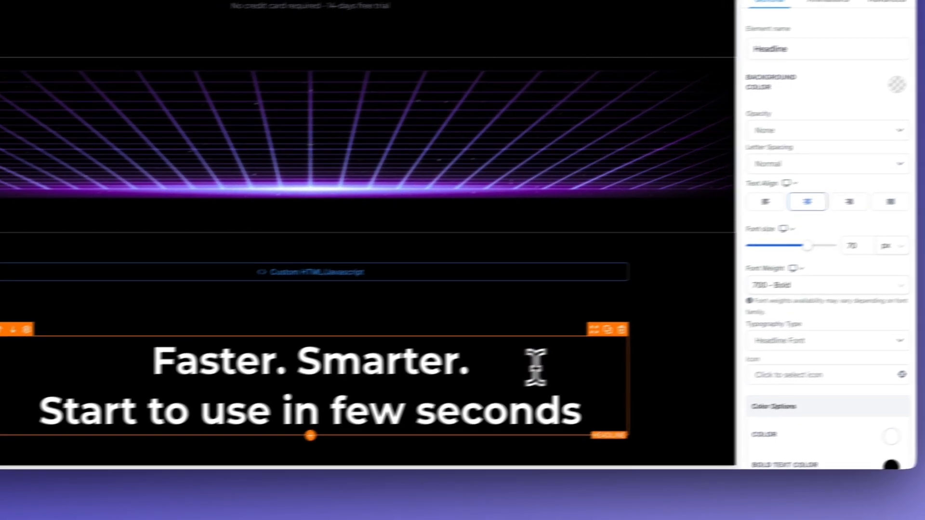
pyautogui.click(496, 374)
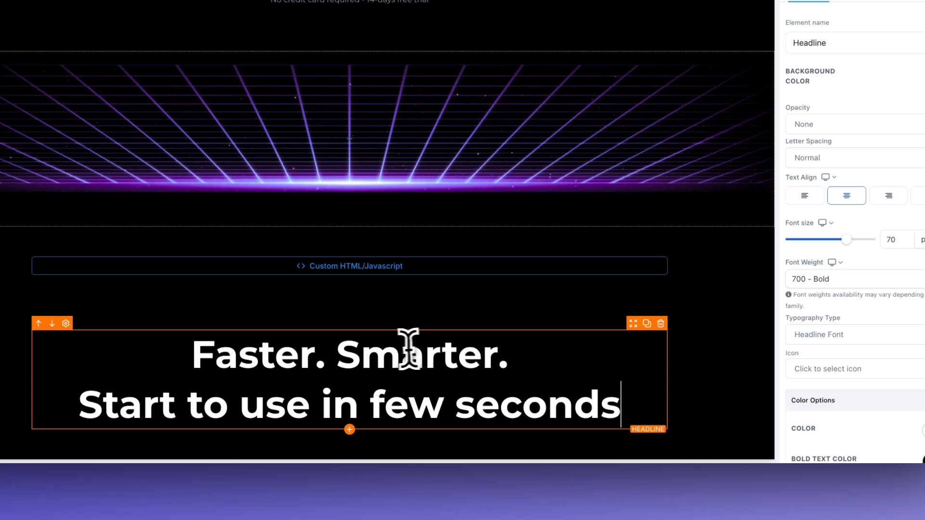
pyautogui.click(350, 434)
# Step: Duplicate the hero subheadline and move the copy above the Faster. Smarter. headline
pyautogui.click(350, 431)
pyautogui.click(350, 430)
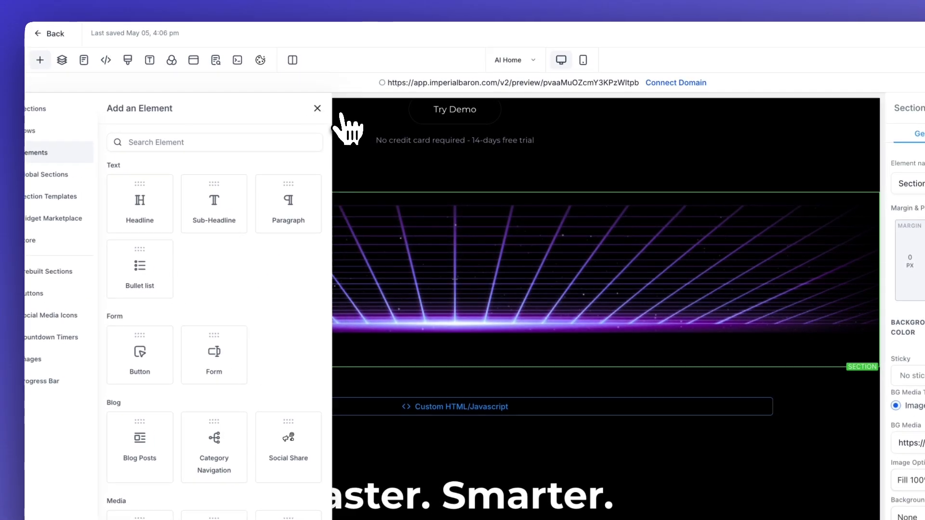
pyautogui.click(318, 109)
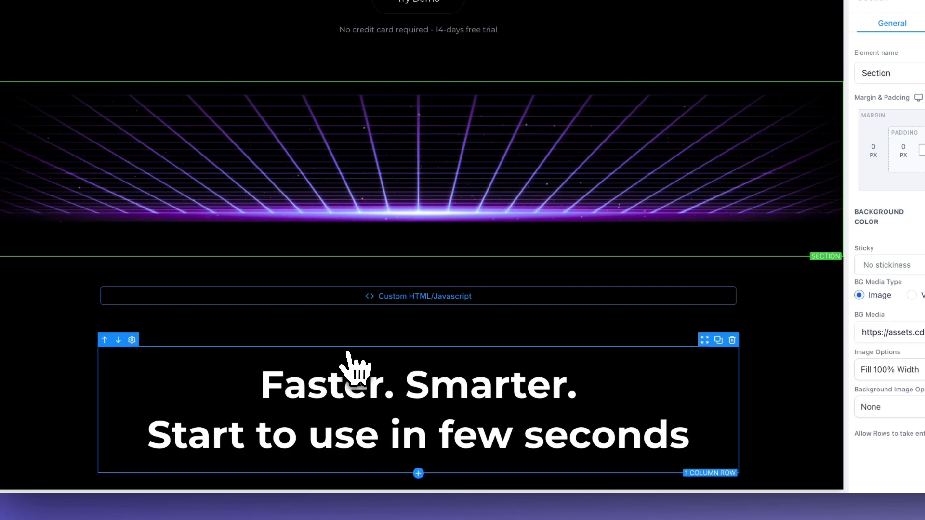
pyautogui.scroll(5, 352, 364)
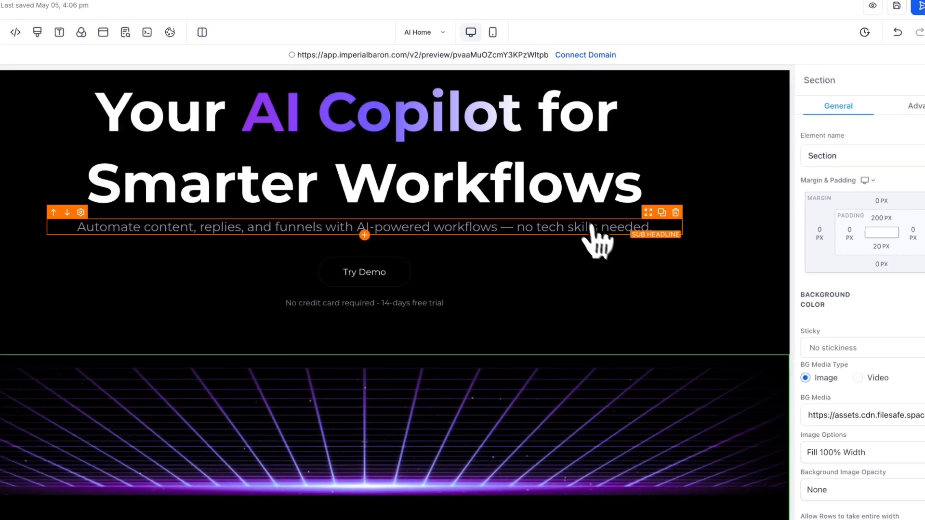
pyautogui.click(659, 215)
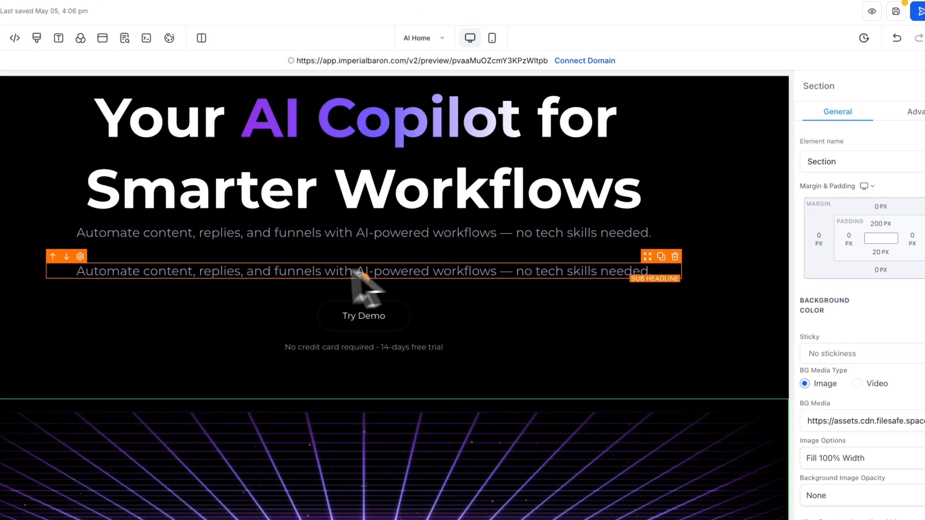
pyautogui.scroll(-3, 297, 272)
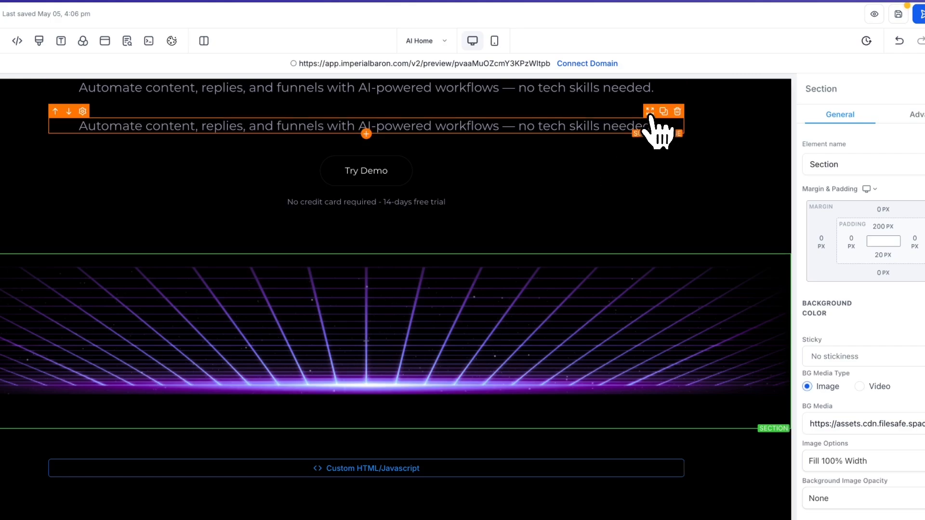
pyautogui.moveTo(653, 121); pyautogui.dragTo(572, 512)
pyautogui.scroll(-2, 481, 393)
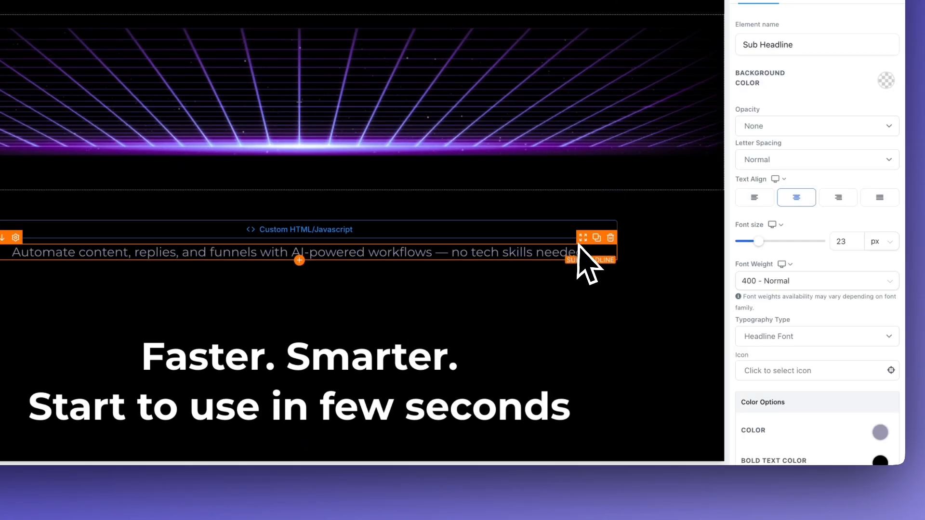
pyautogui.moveTo(582, 239); pyautogui.dragTo(553, 368)
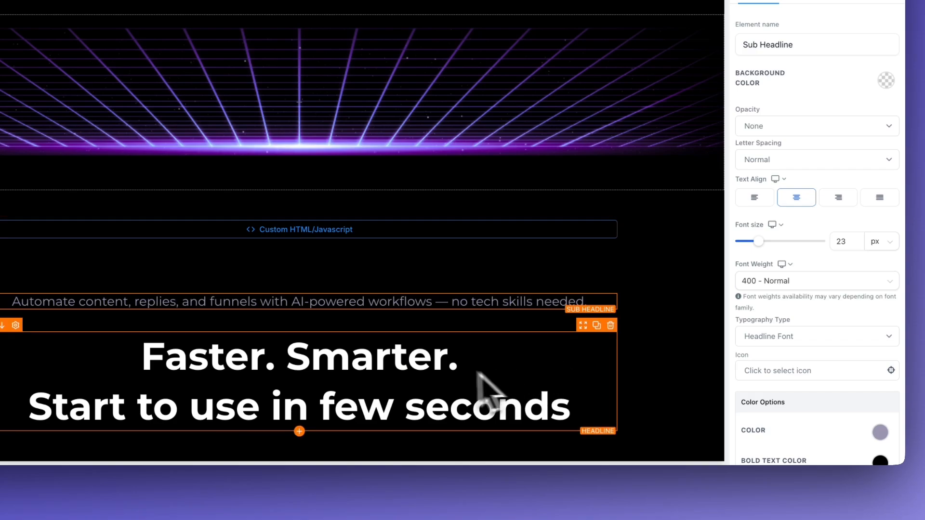
# Step: Reduce the subheadline copy's bottom padding to 10 px
pyautogui.click(438, 333)
pyautogui.click(431, 304)
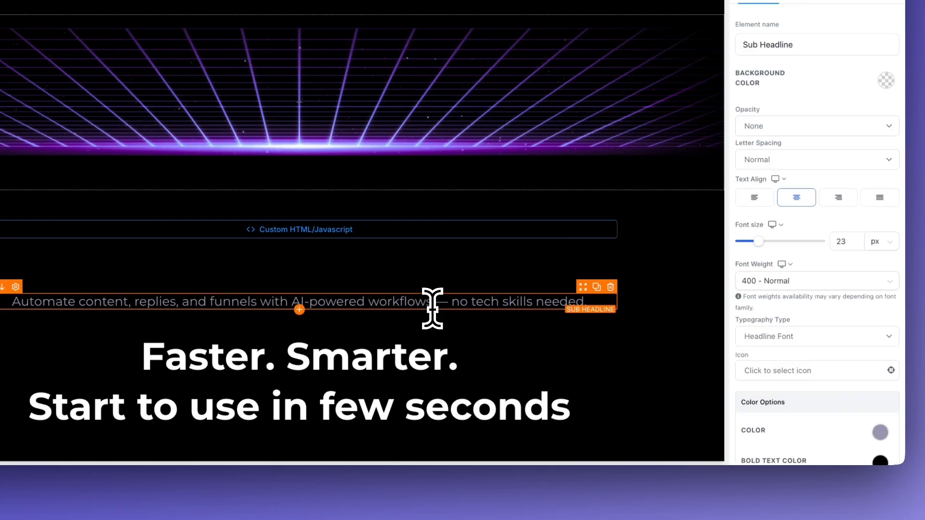
pyautogui.scroll(-6, 727, 301)
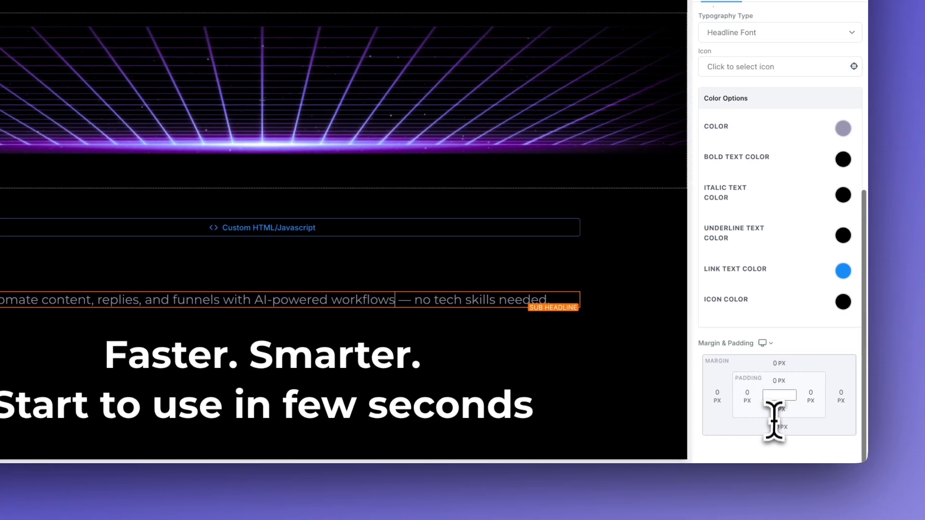
pyautogui.click(790, 426)
pyautogui.click(717, 380)
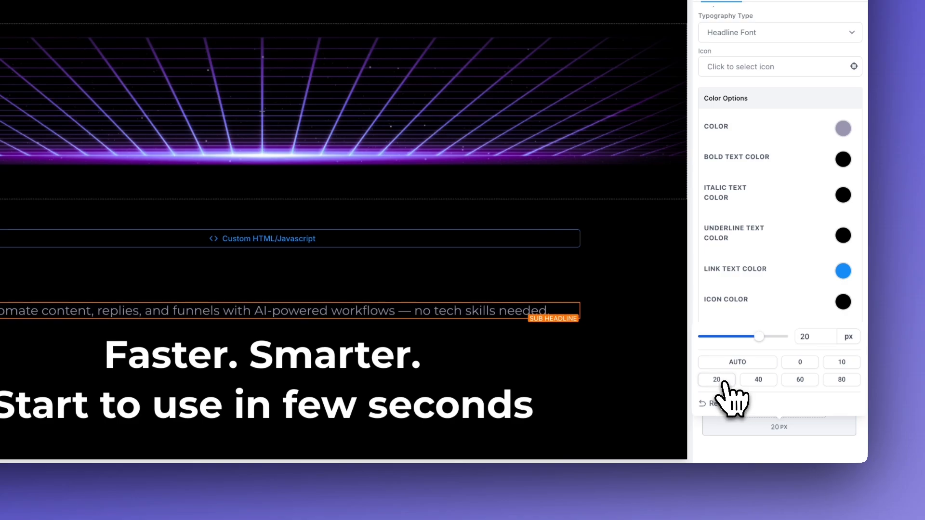
pyautogui.click(841, 365)
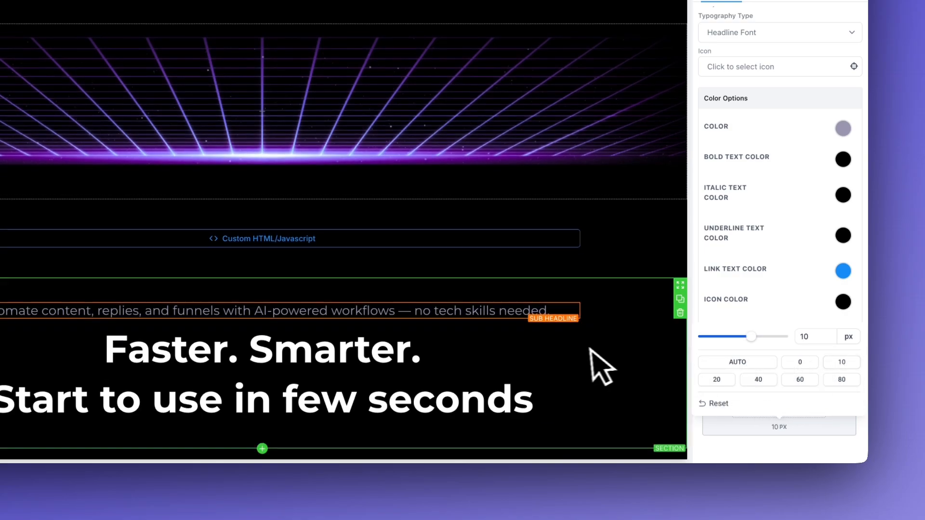
pyautogui.click(591, 349)
# Step: Change the copy's text to AI-Driven and set its font size to 14
pyautogui.click(472, 315)
pyautogui.doubleClick(527, 319)
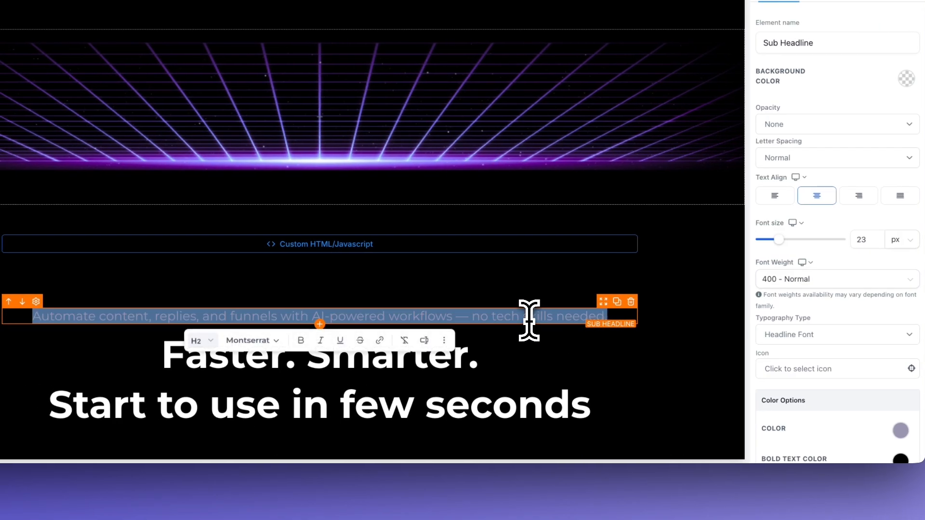
pyautogui.write('AI-Driven')
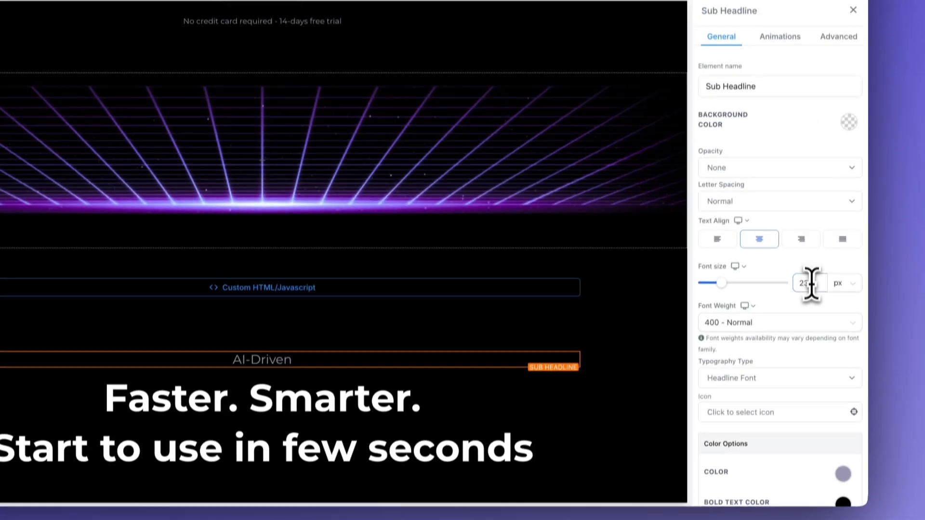
pyautogui.doubleClick(779, 307)
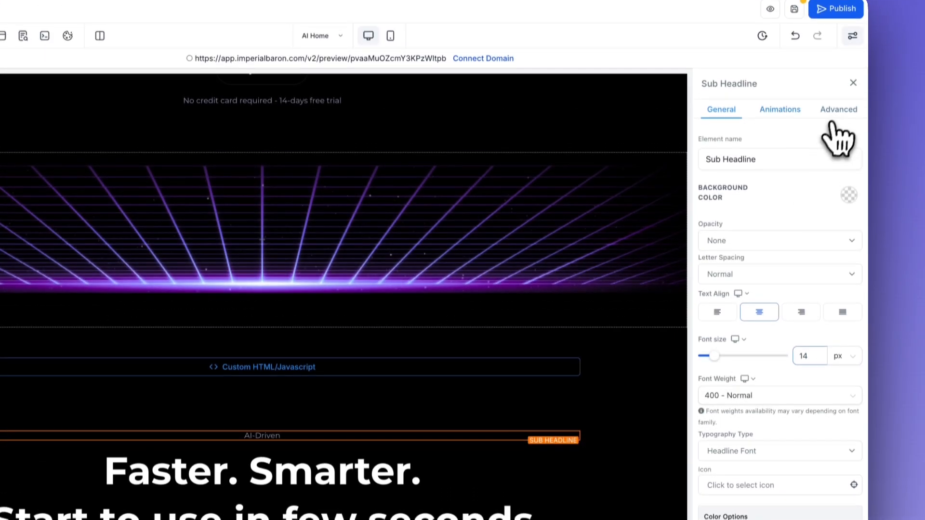
# Step: Give the AI-Driven label a full dark border with 25px rounded corners
pyautogui.click(839, 47)
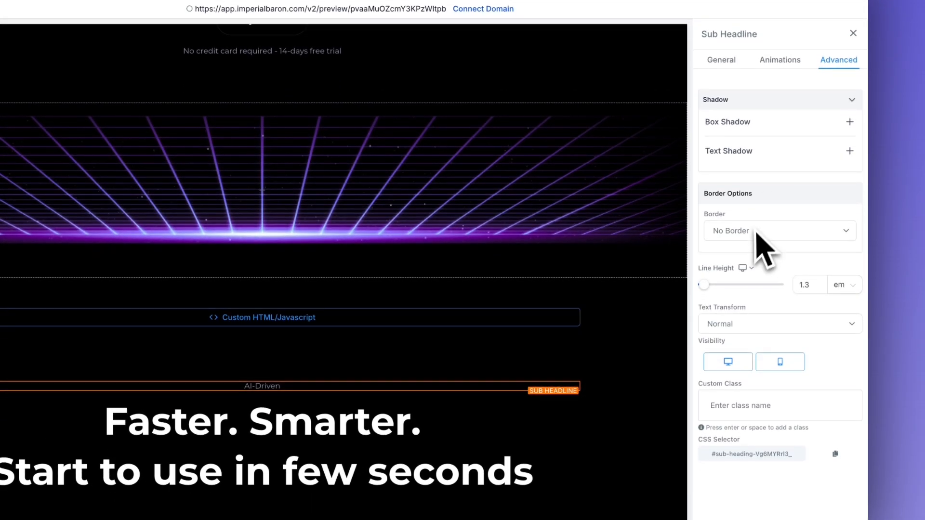
pyautogui.click(755, 289)
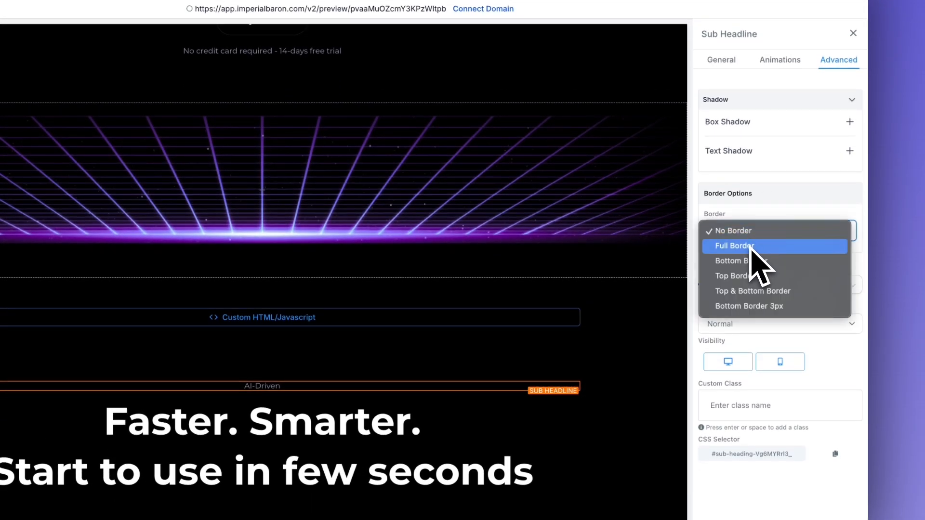
pyautogui.click(751, 248)
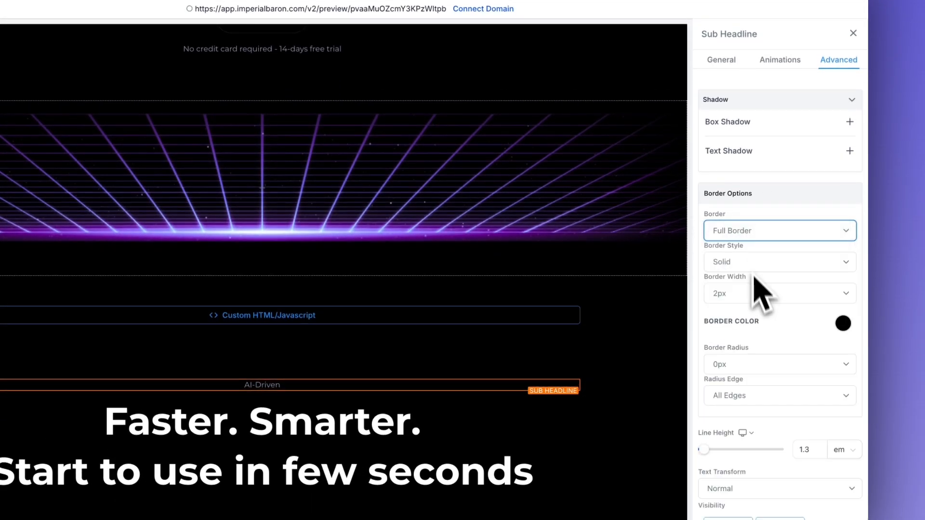
pyautogui.click(843, 323)
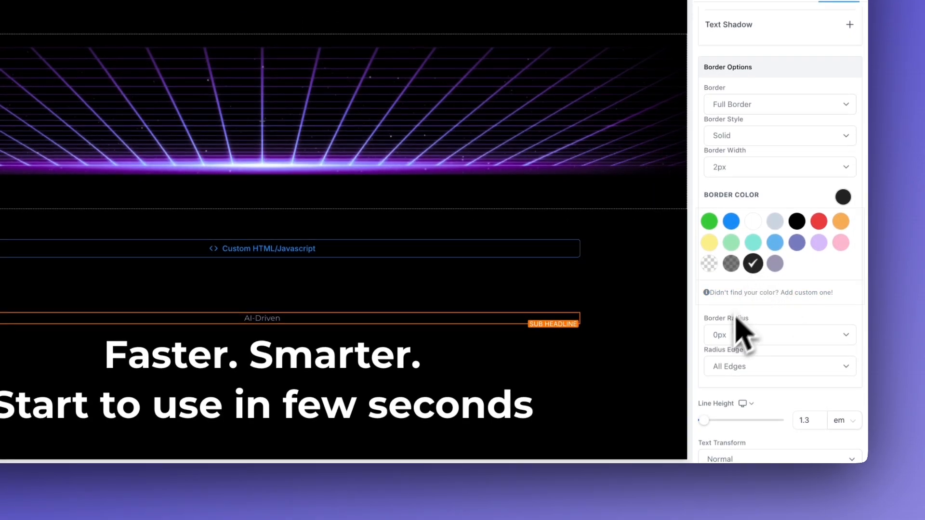
pyautogui.click(727, 461)
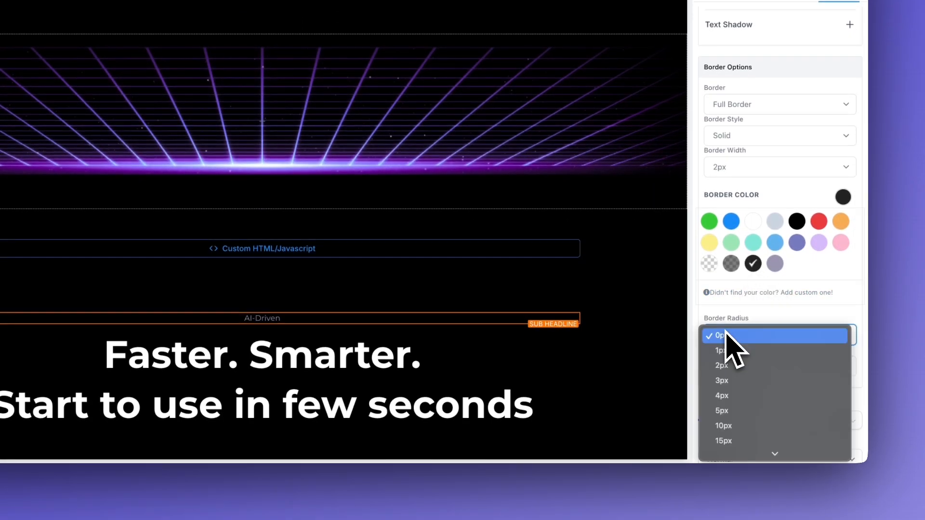
pyautogui.click(738, 379)
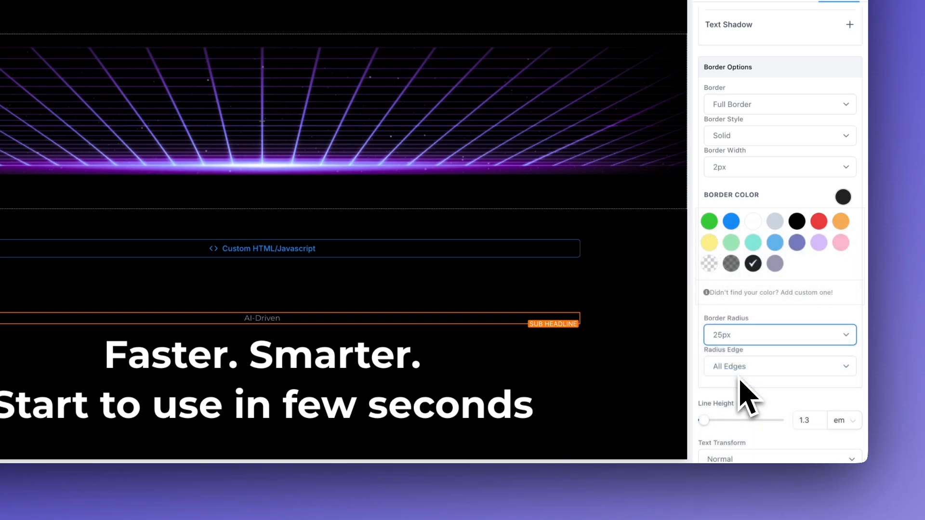
pyautogui.click(596, 295)
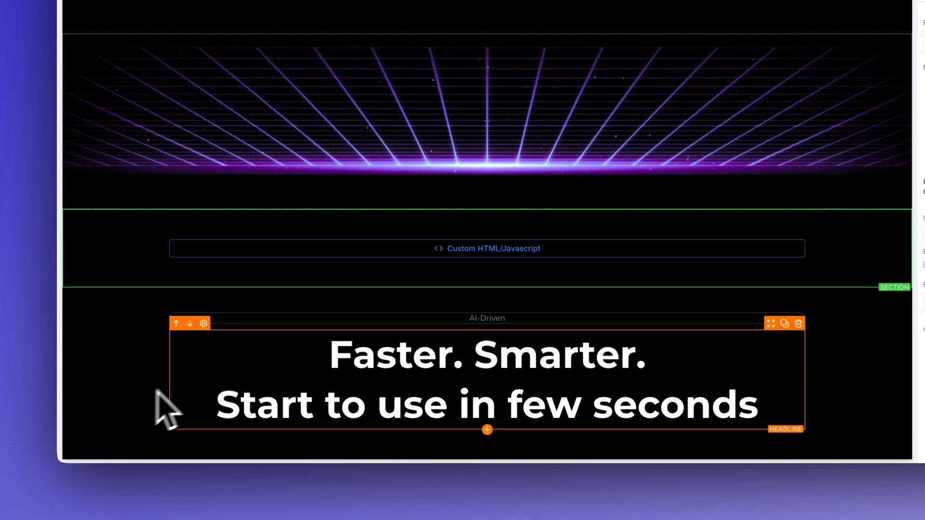
# Step: Set the AI-Driven label's left and right margins to 500 px
pyautogui.click(311, 316)
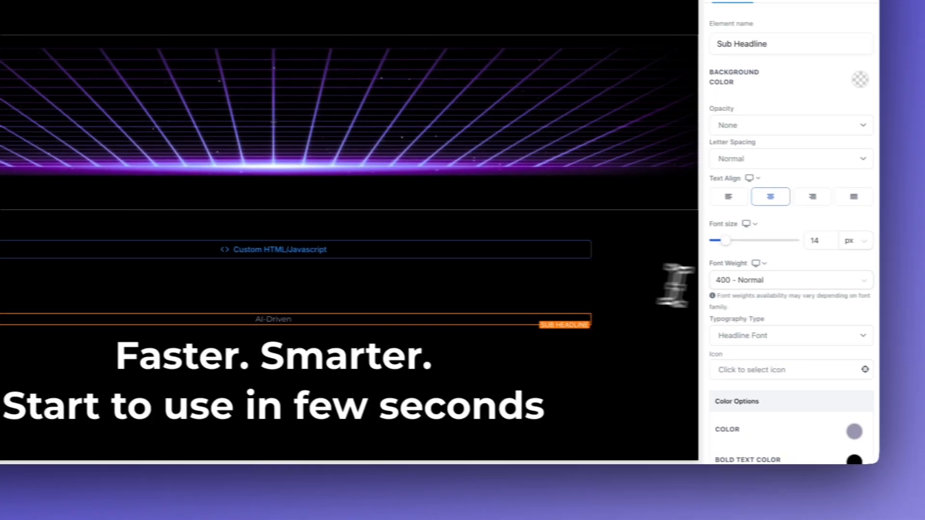
pyautogui.scroll(-6, 787, 290)
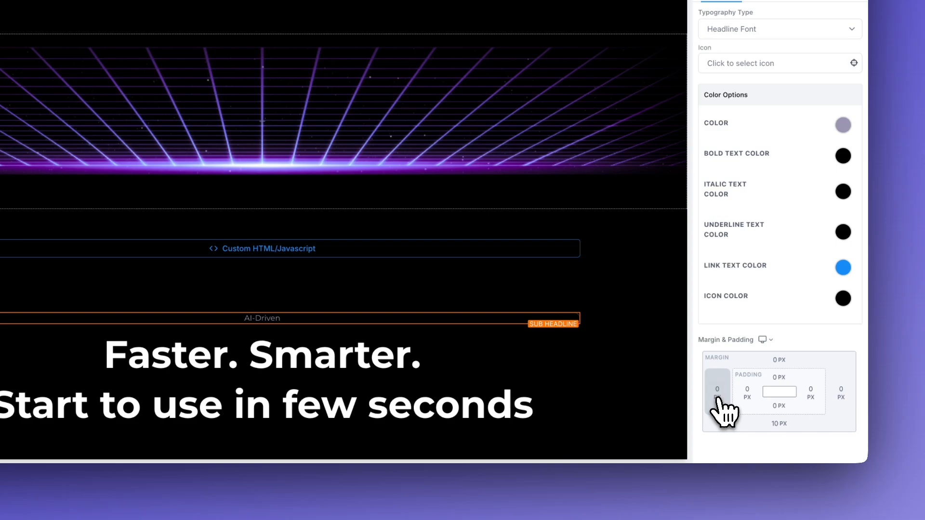
pyautogui.click(718, 397)
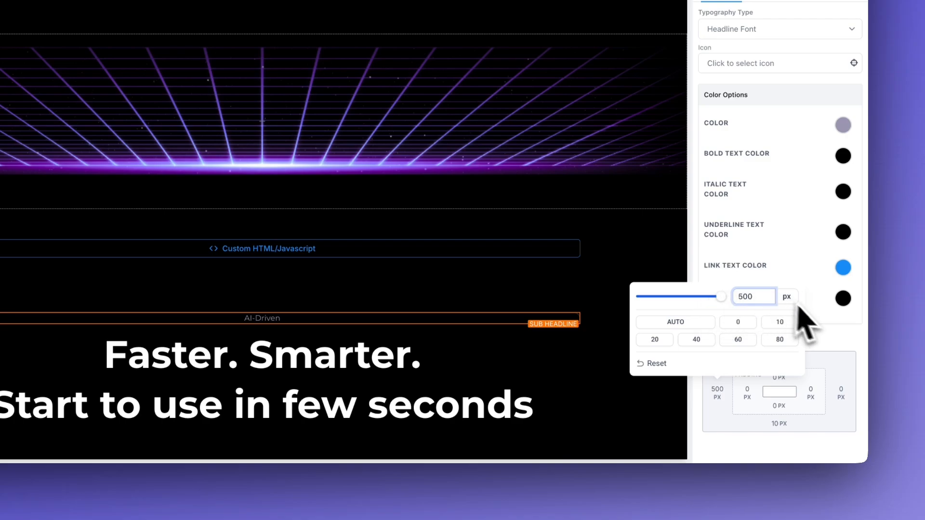
pyautogui.write('500')
pyautogui.click(827, 338)
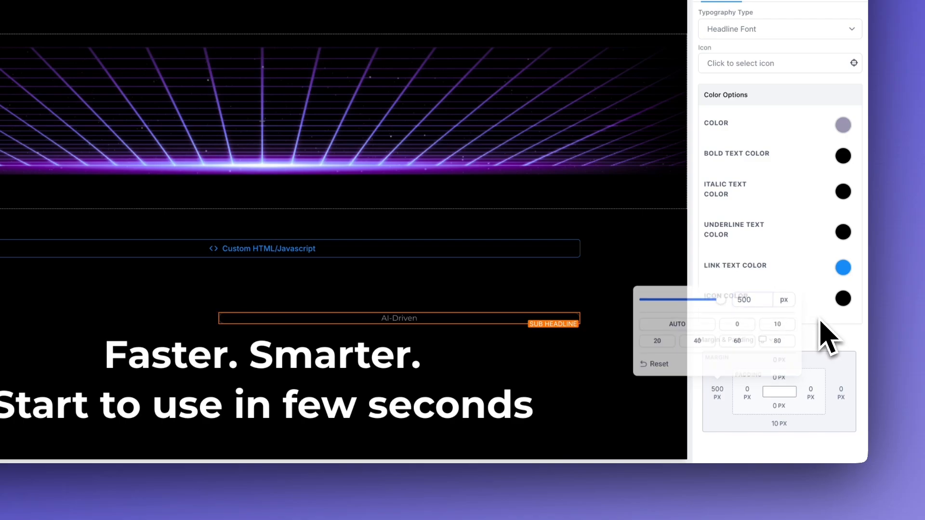
pyautogui.click(840, 393)
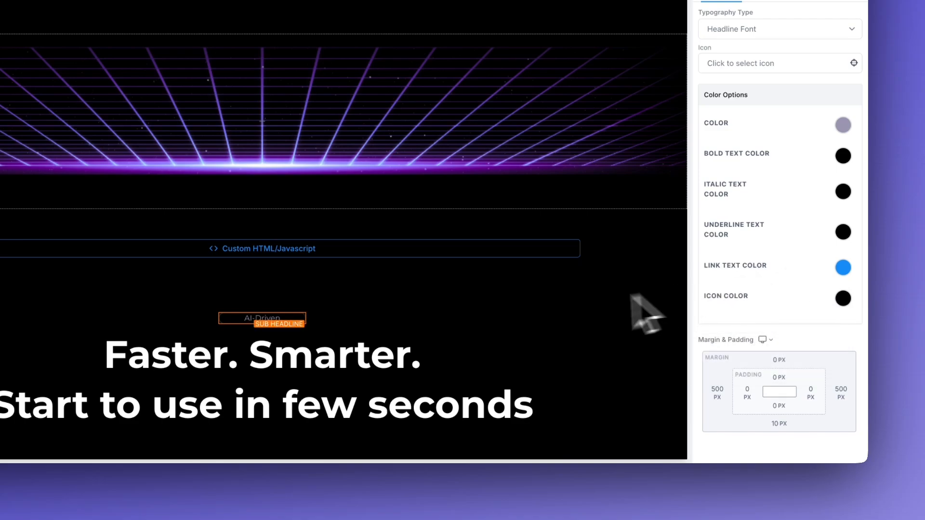
pyautogui.click(582, 320)
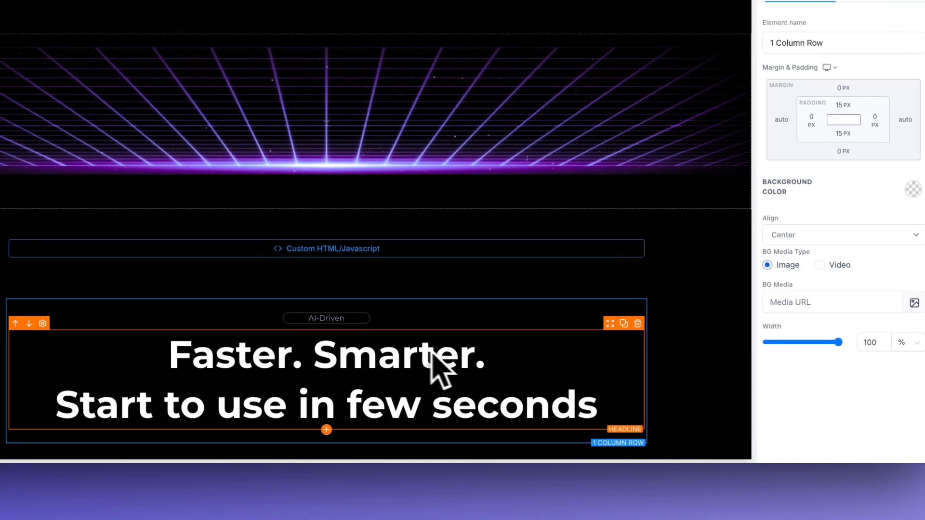
pyautogui.click(349, 319)
# Step: Set the label's top and bottom padding to 10 px
pyautogui.scroll(-5, 775, 343)
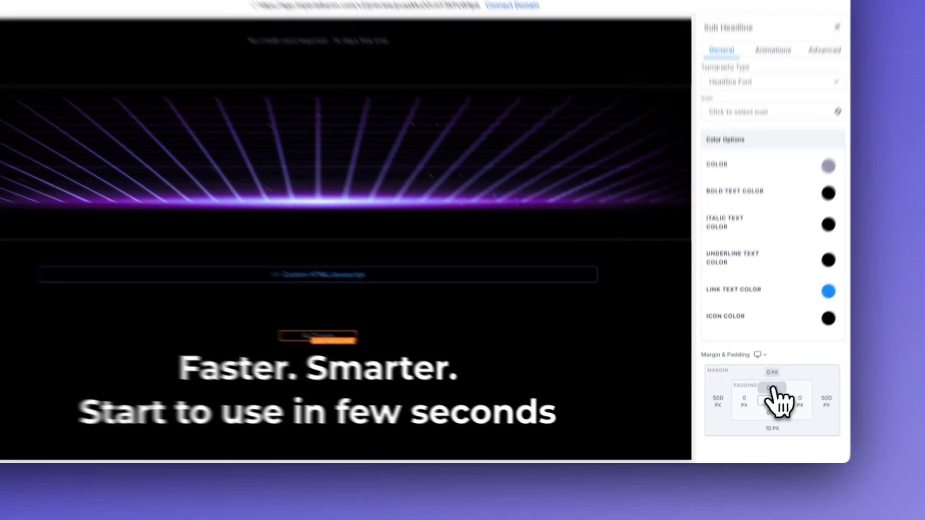
pyautogui.click(762, 403)
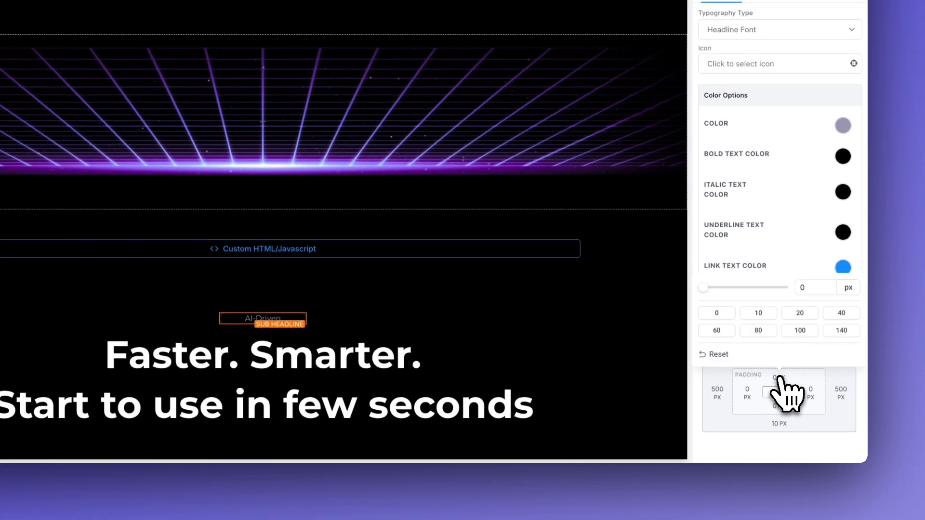
pyautogui.click(800, 318)
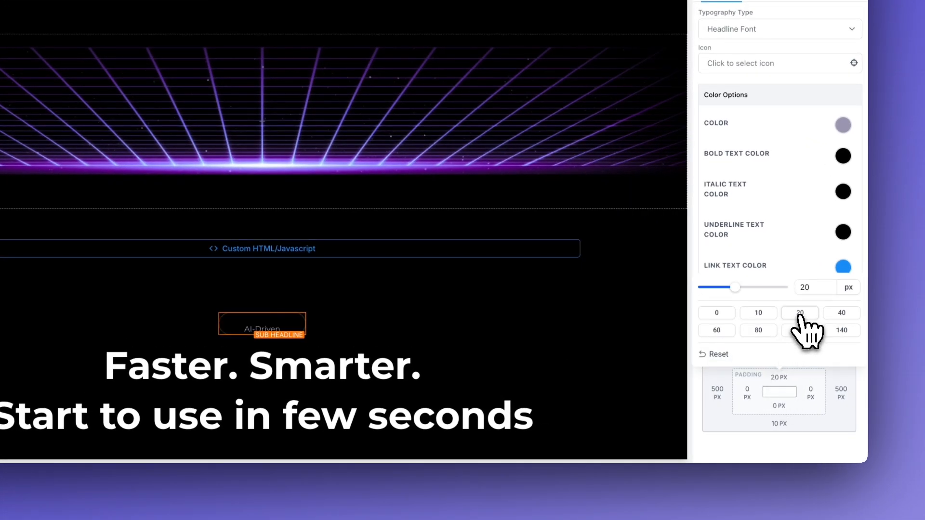
pyautogui.click(779, 406)
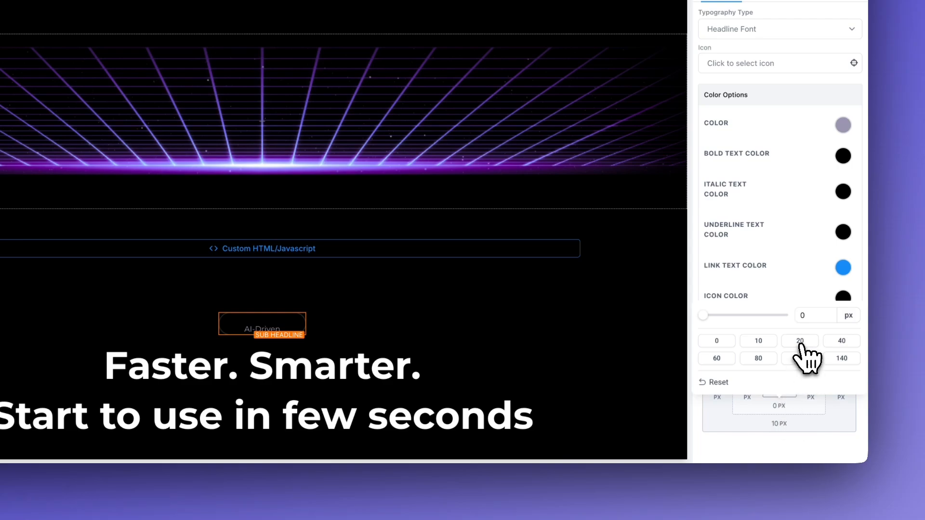
pyautogui.click(800, 341)
pyautogui.click(759, 342)
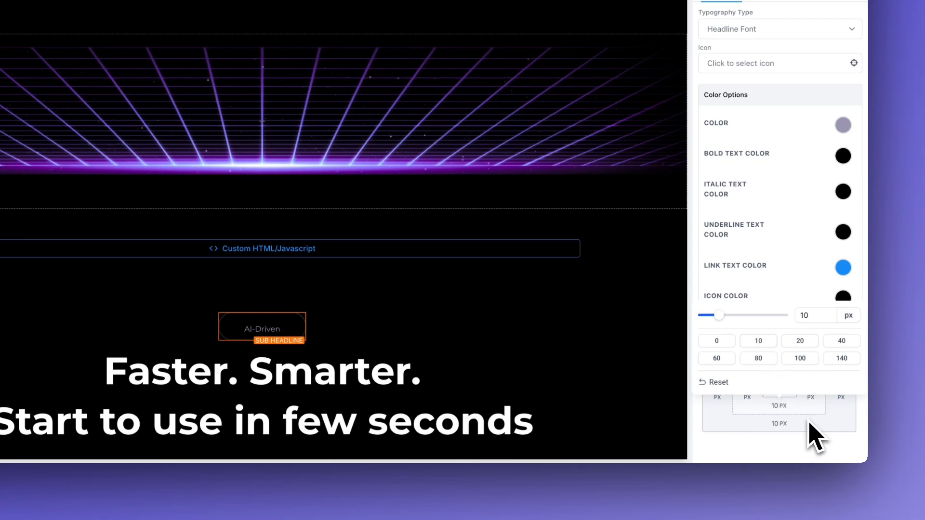
pyautogui.click(809, 423)
pyautogui.click(779, 378)
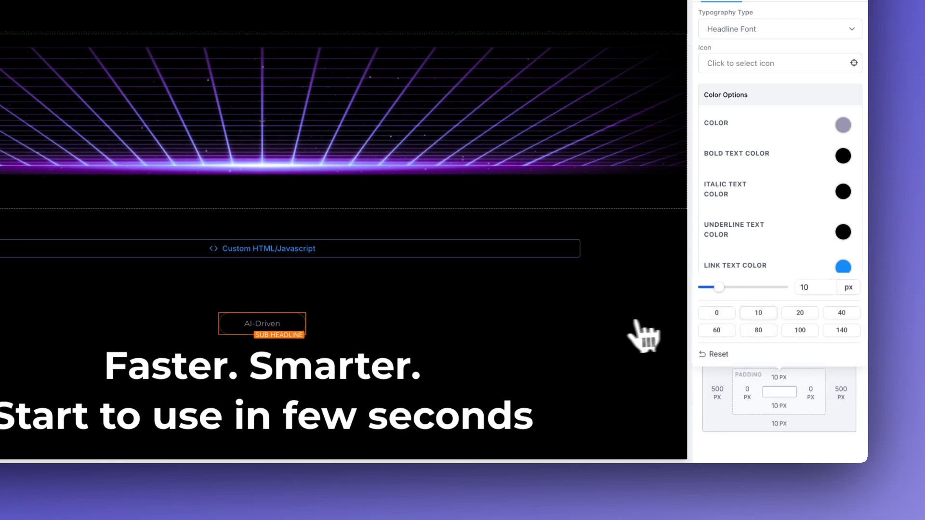
pyautogui.click(620, 341)
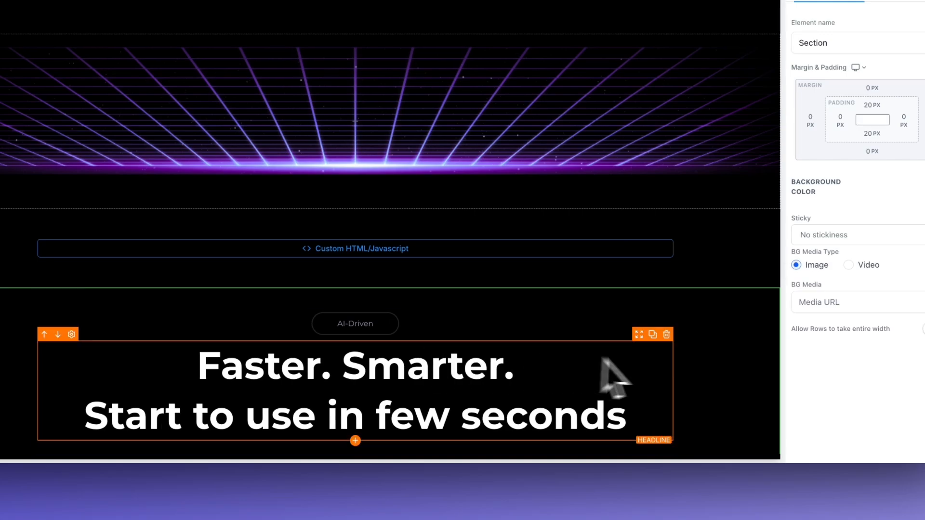
# Step: Keep the AI-Driven label's border width at 2px
pyautogui.scroll(-1, 669, 370)
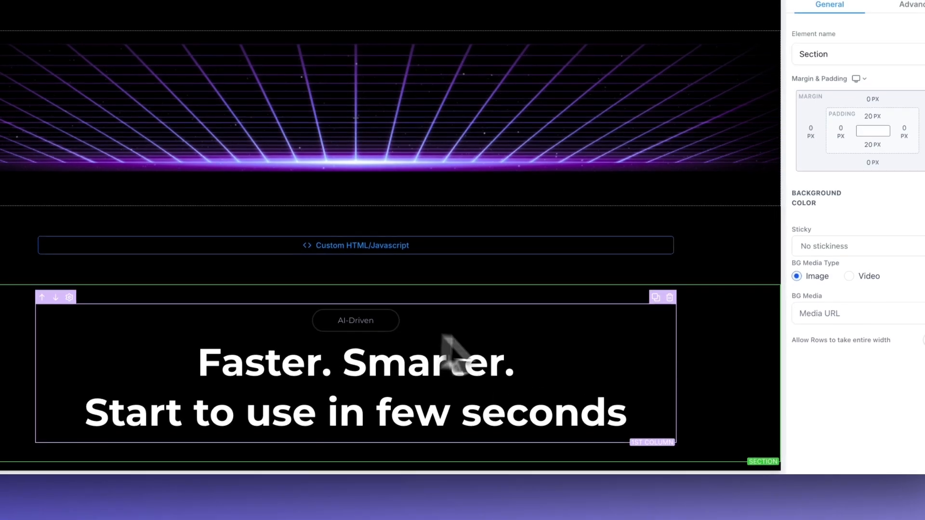
pyautogui.click(451, 346)
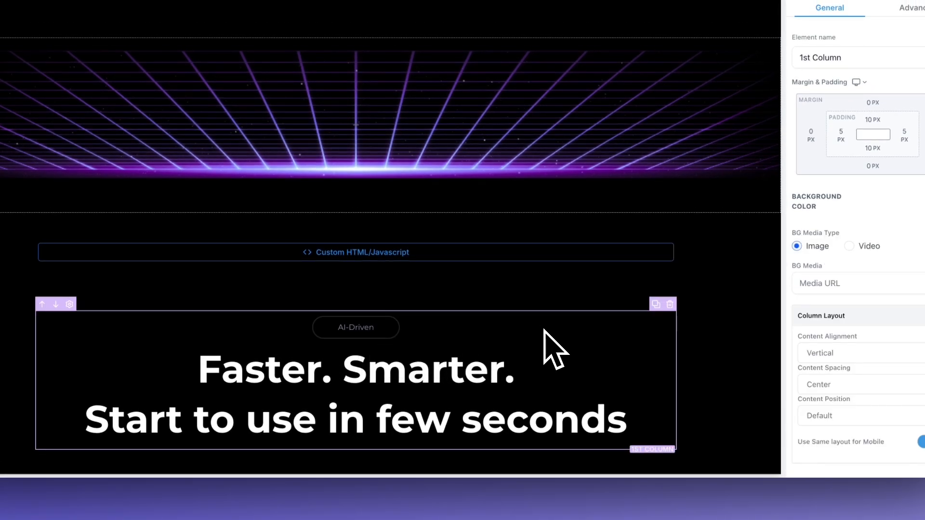
pyautogui.click(366, 328)
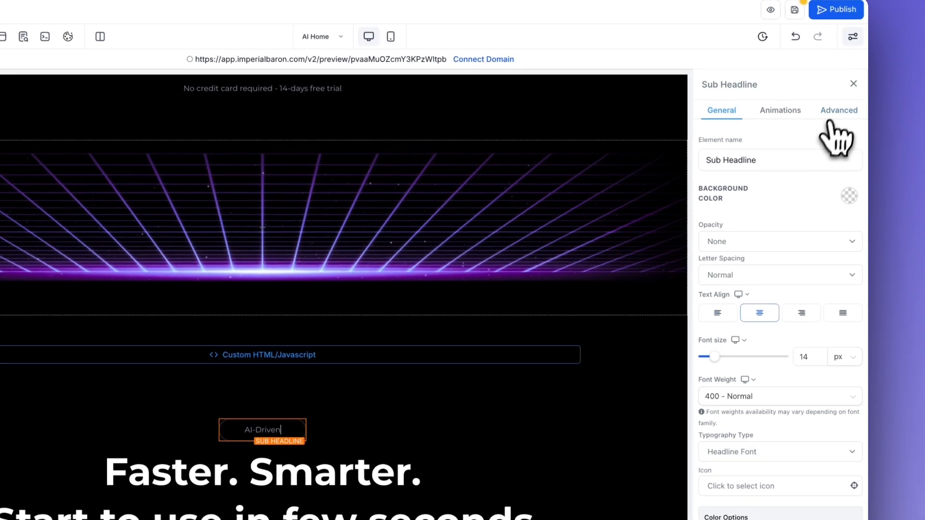
pyautogui.click(837, 115)
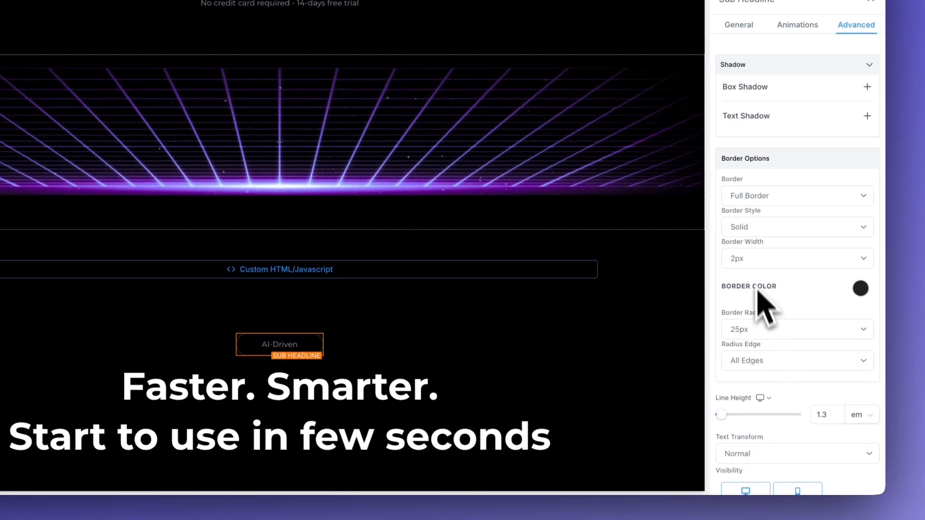
pyautogui.click(735, 346)
pyautogui.click(753, 262)
pyautogui.click(593, 344)
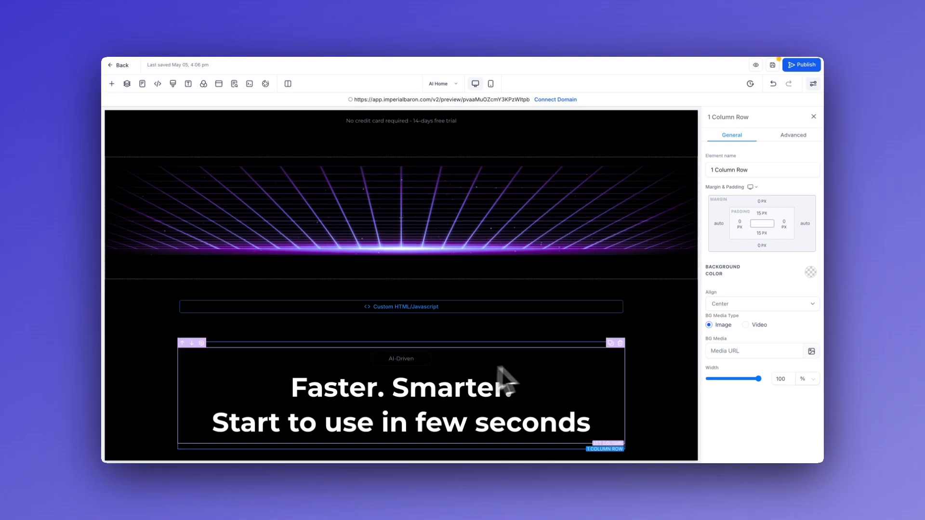
pyautogui.click(552, 407)
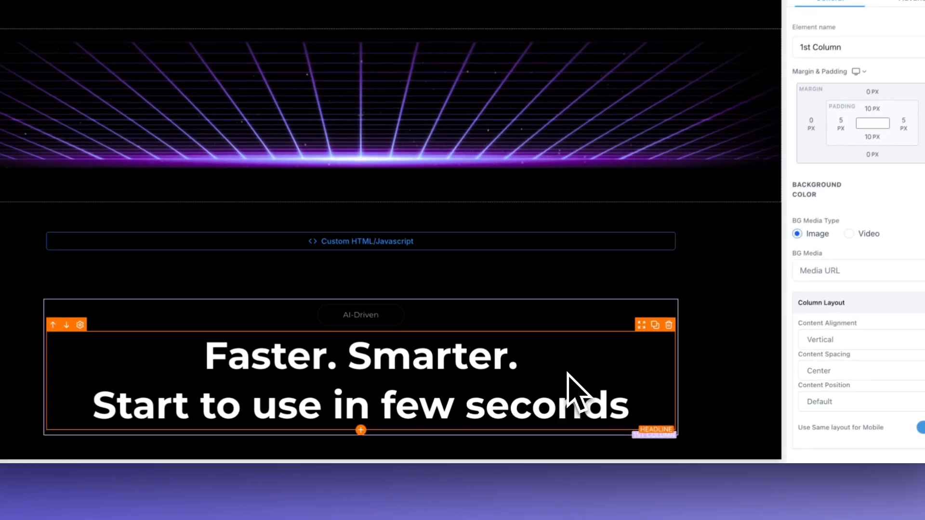
pyautogui.scroll(2, 571, 375)
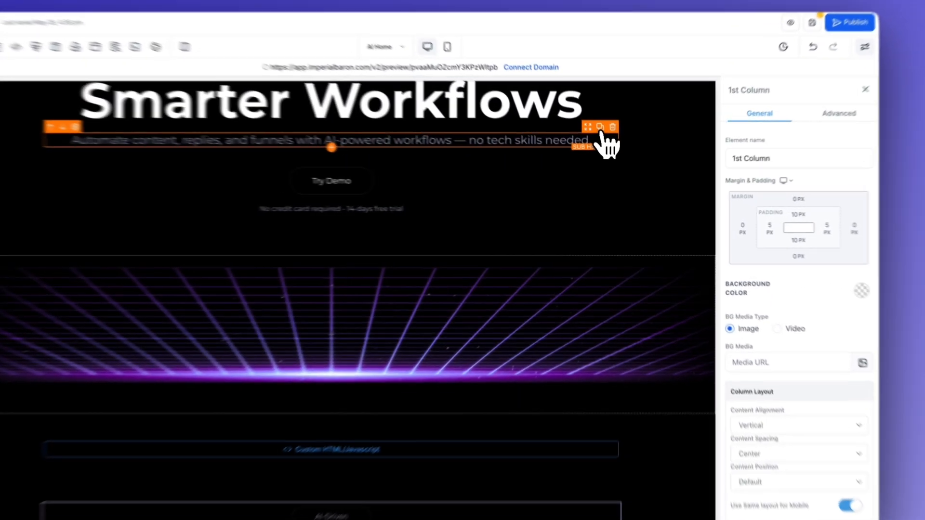
# Step: Duplicate the hero subtitle, place it under the Faster. Smarter. headline, and clear its text
pyautogui.click(608, 146)
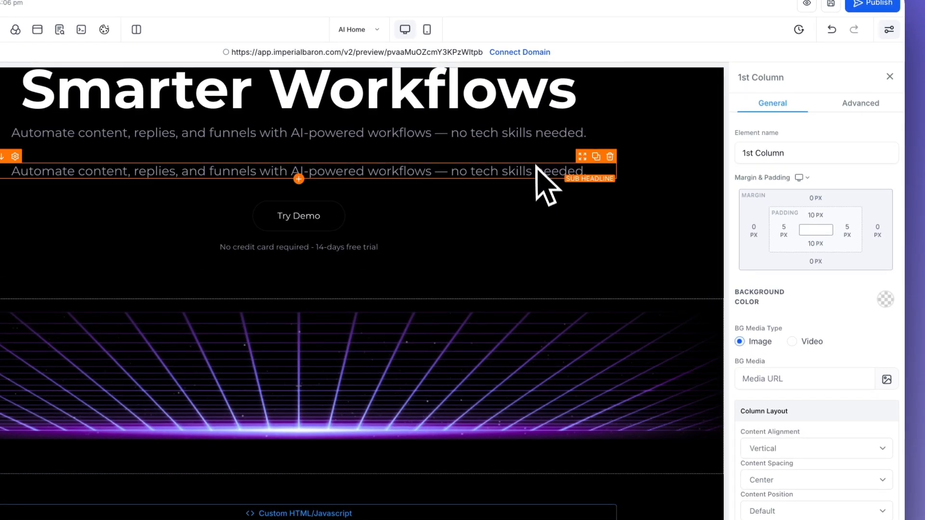
pyautogui.moveTo(582, 162); pyautogui.dragTo(564, 508)
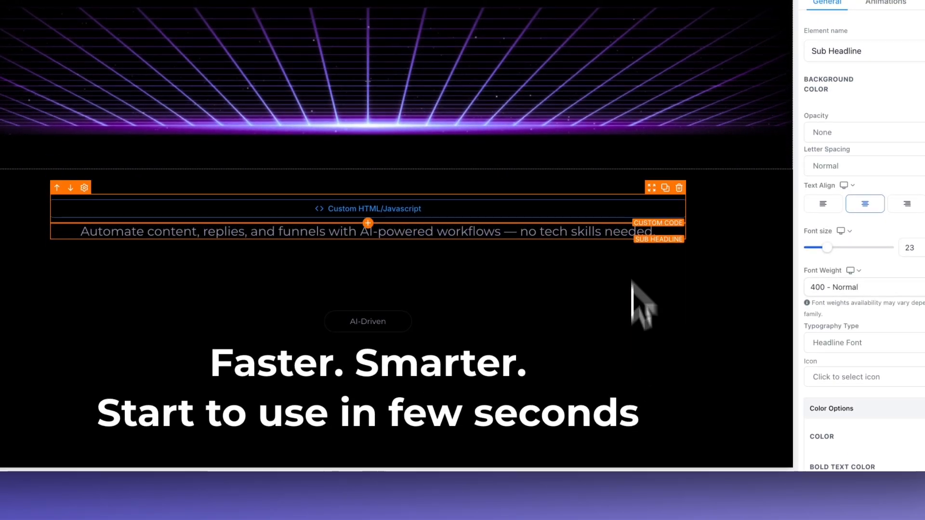
pyautogui.moveTo(653, 222); pyautogui.dragTo(558, 408)
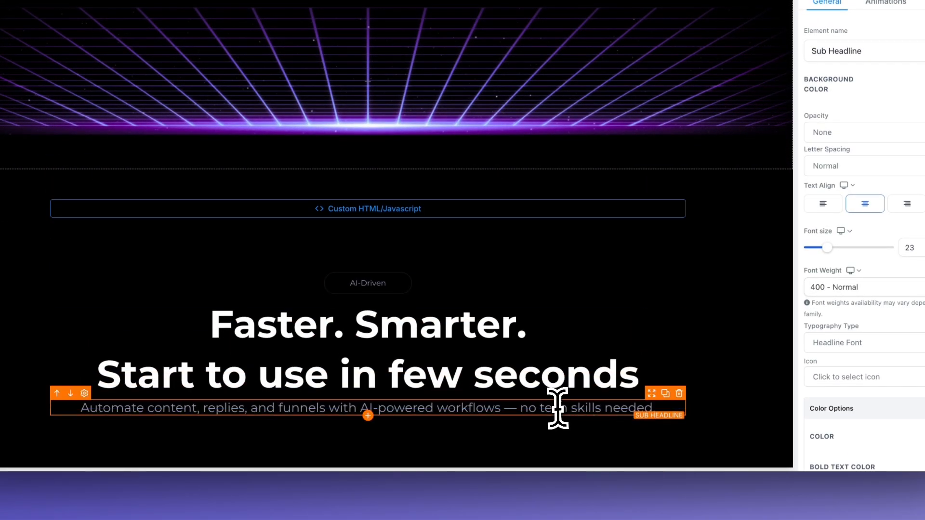
pyautogui.doubleClick(563, 409)
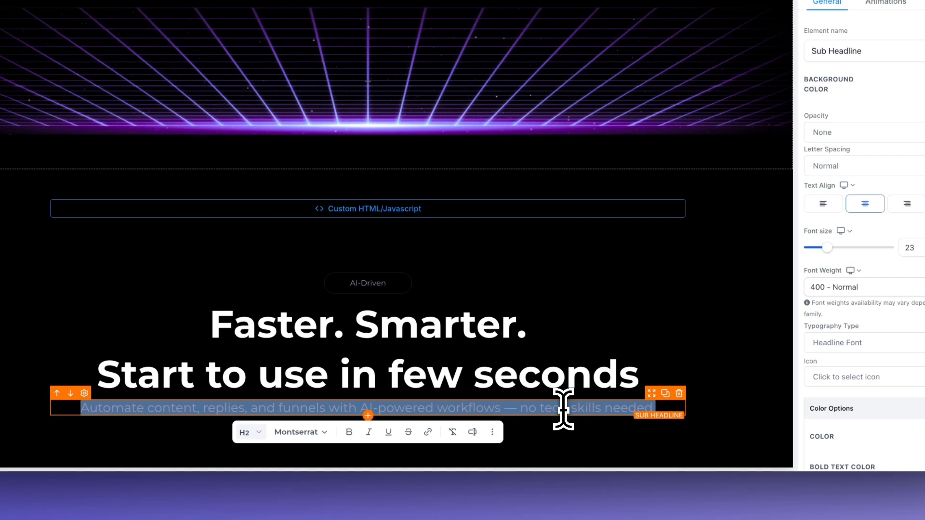
pyautogui.press('BackSpace')
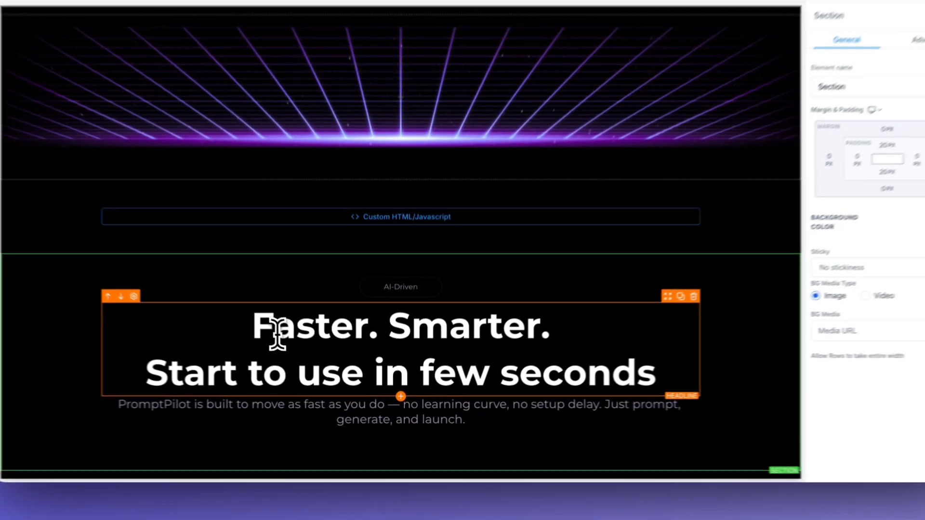
# Step: Give the 'Faster. Smarter.' headline the custom class 'gradient-text' and preview the purple gradient
pyautogui.click(318, 365)
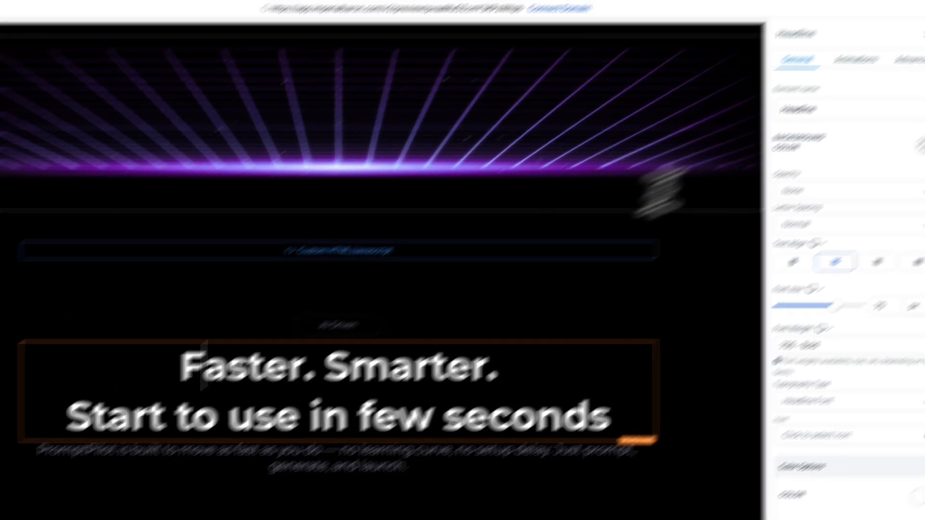
pyautogui.click(800, 135)
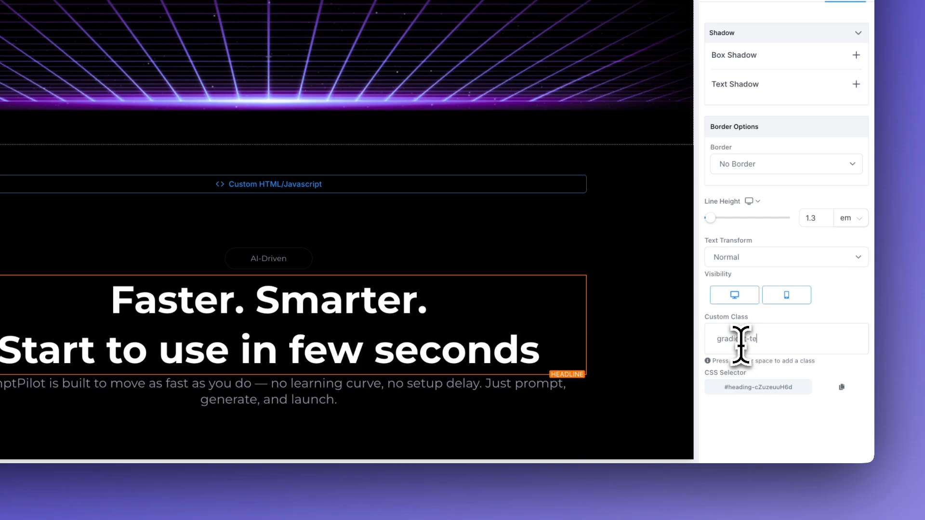
pyautogui.press('Return')
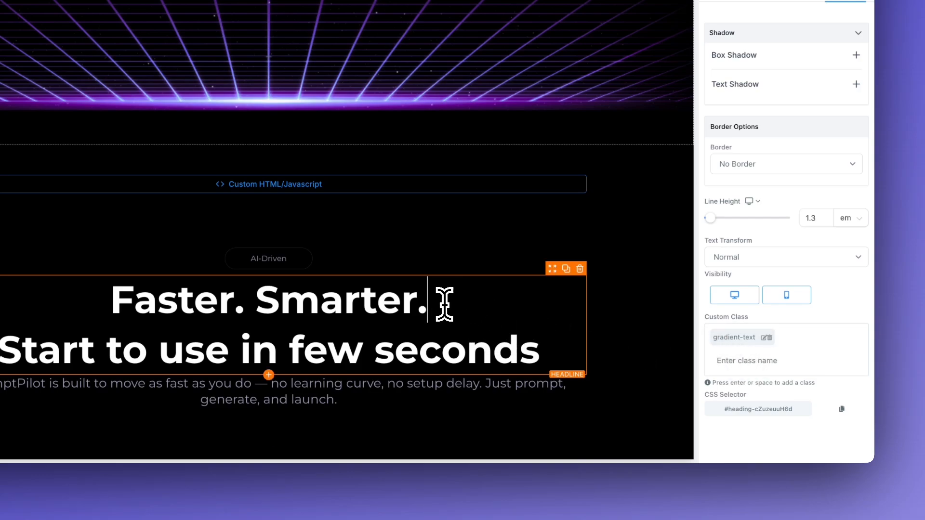
pyautogui.moveTo(444, 305); pyautogui.dragTo(106, 289)
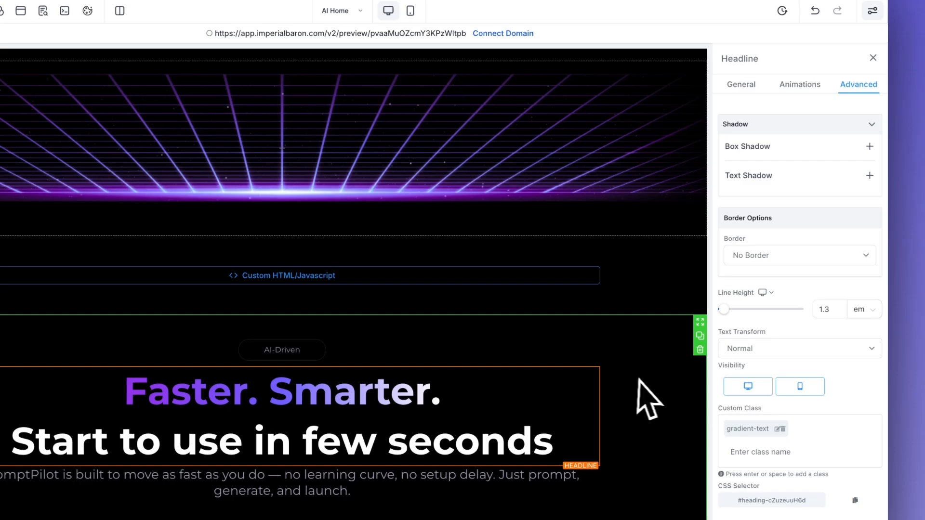
pyautogui.click(768, 291)
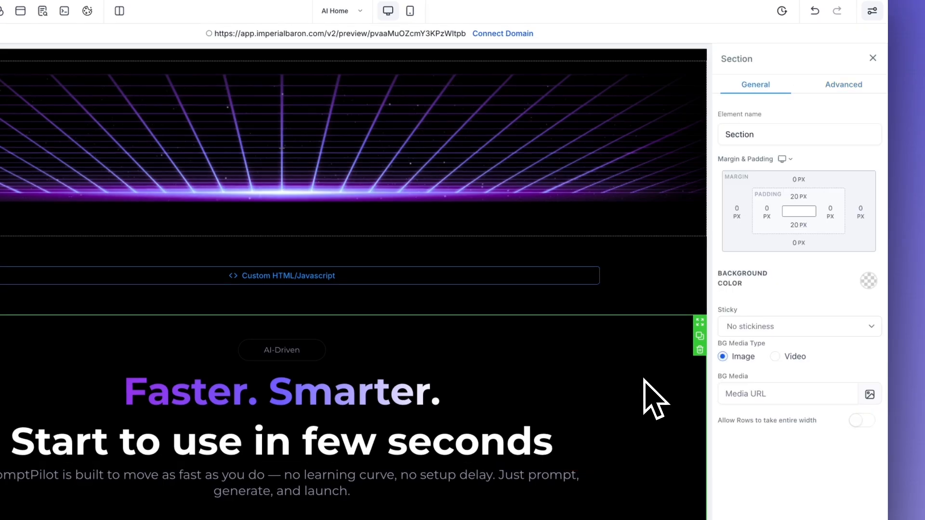
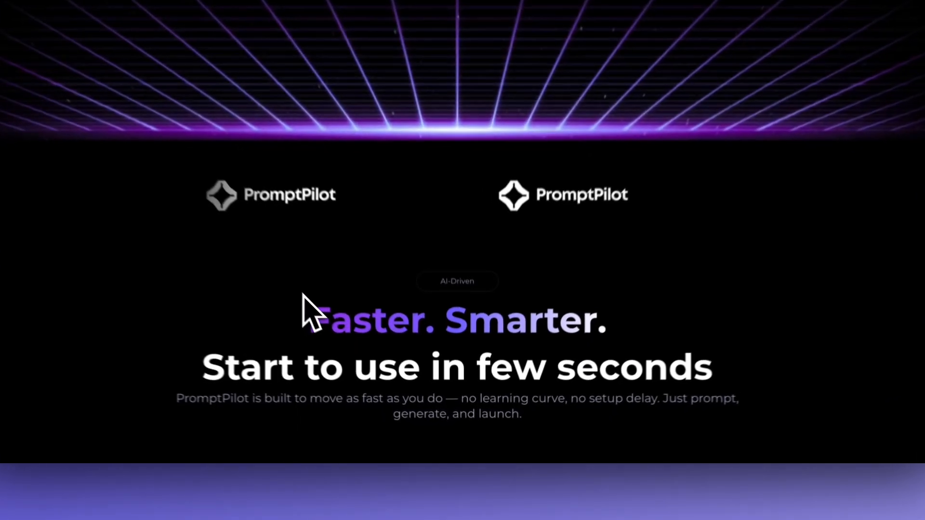
# Step: In the live preview, check the AI-Driven label, the 'Faster. Smarter.' headline and the description paragraph
pyautogui.moveTo(352, 352); pyautogui.dragTo(620, 441)
pyautogui.click(680, 431)
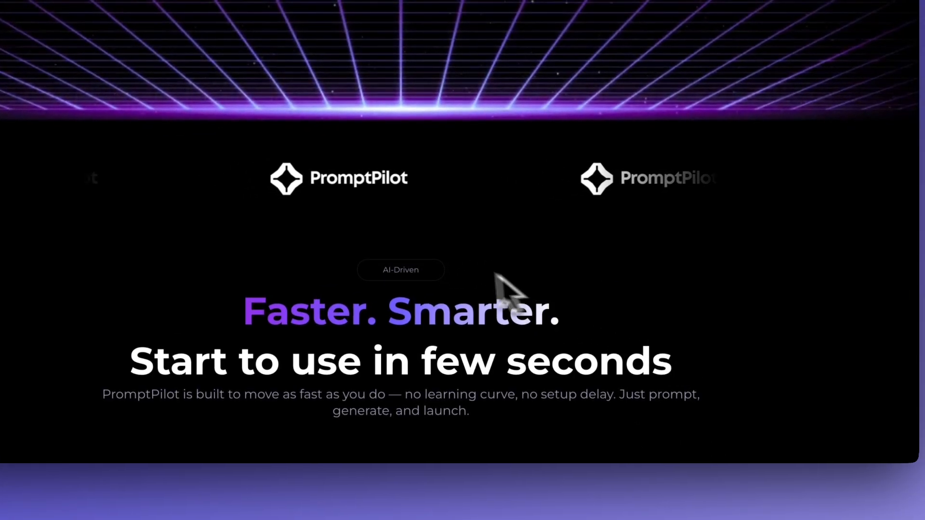
pyautogui.moveTo(357, 270); pyautogui.dragTo(441, 276)
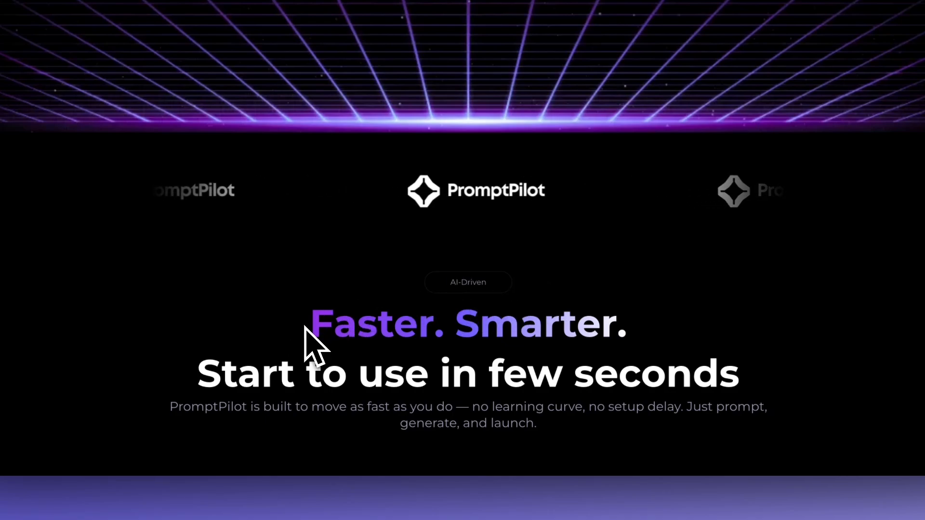
pyautogui.moveTo(305, 328); pyautogui.dragTo(743, 361)
pyautogui.click(742, 366)
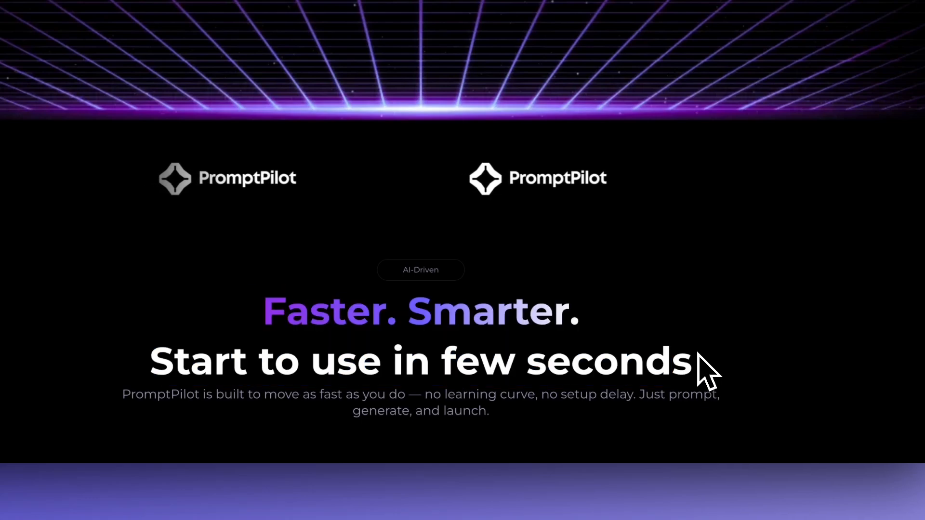
pyautogui.moveTo(599, 330); pyautogui.dragTo(262, 313)
pyautogui.click(241, 325)
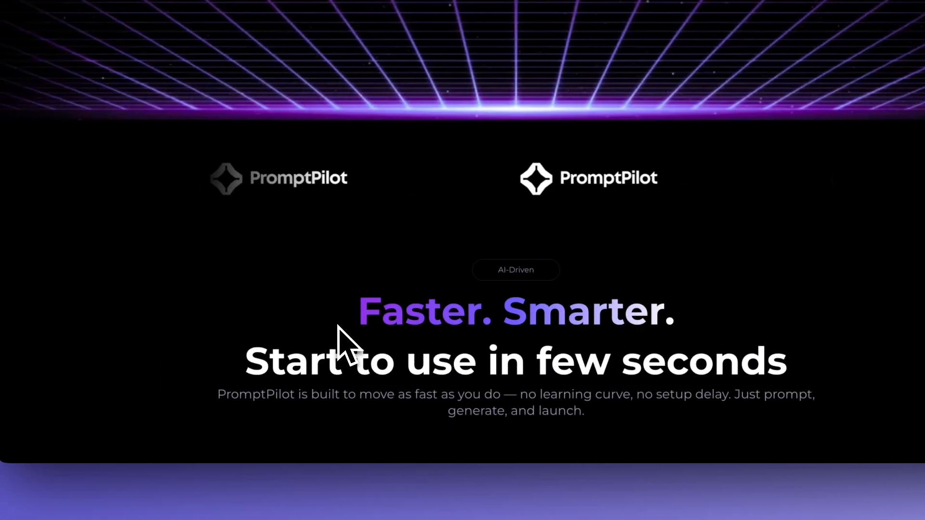
pyautogui.moveTo(219, 398); pyautogui.dragTo(646, 417)
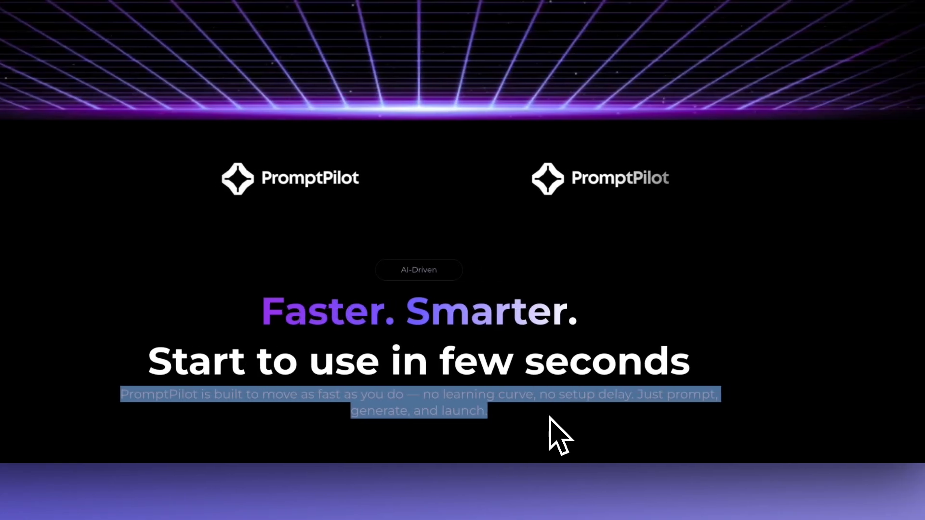
pyautogui.click(550, 417)
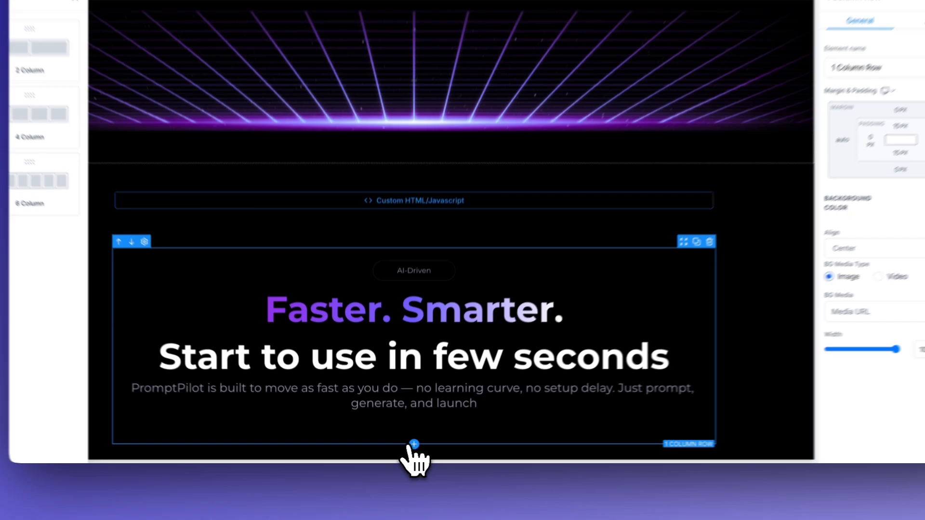
# Step: Add a 2 Column row under the description, with a 20 px right margin on column 1 and 20 px left margin on column 2
pyautogui.click(413, 442)
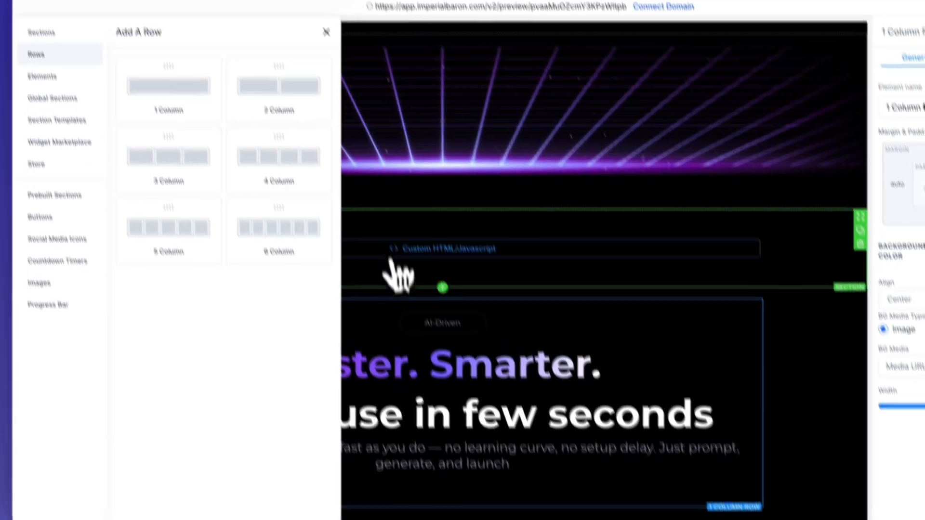
pyautogui.click(291, 133)
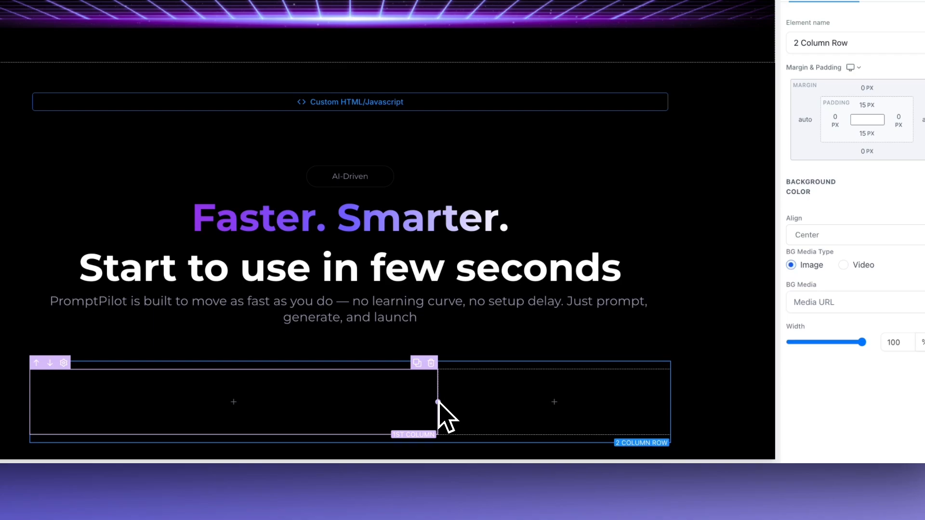
pyautogui.click(444, 402)
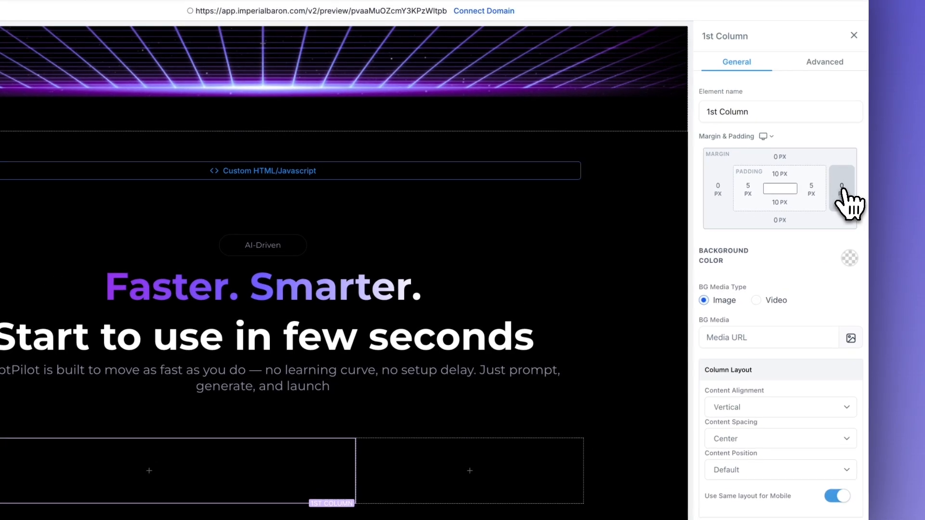
pyautogui.click(841, 191)
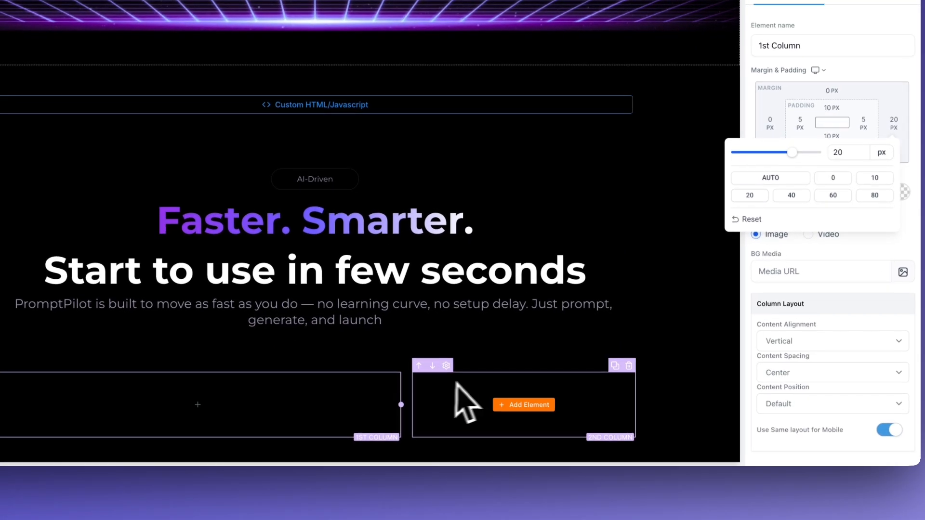
pyautogui.click(433, 461)
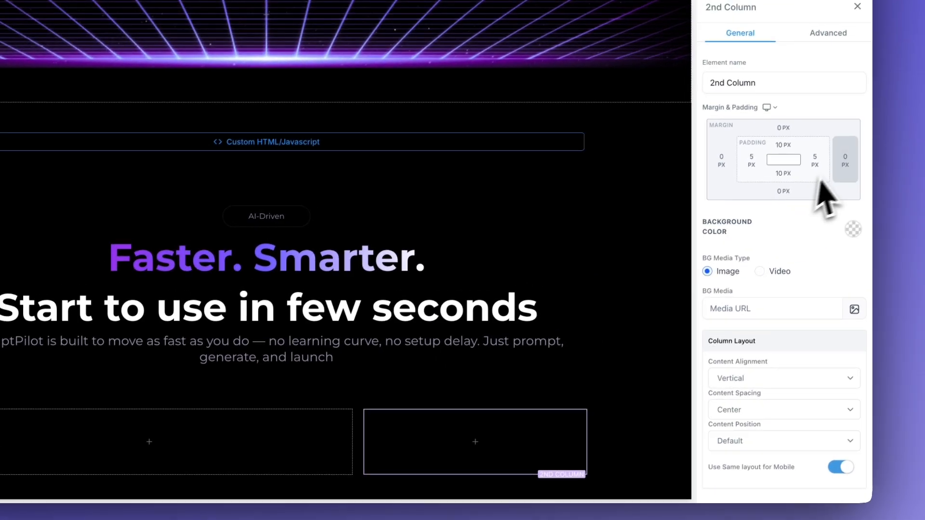
pyautogui.click(721, 160)
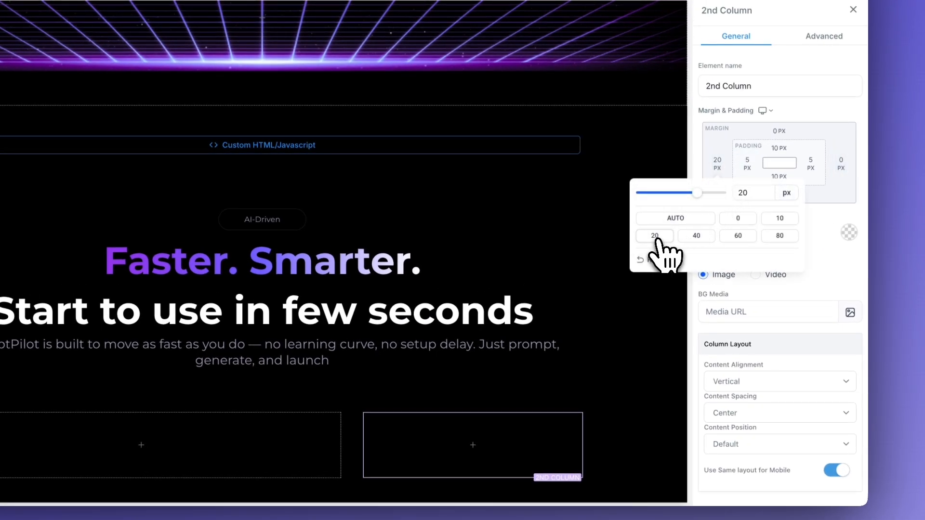
pyautogui.click(630, 385)
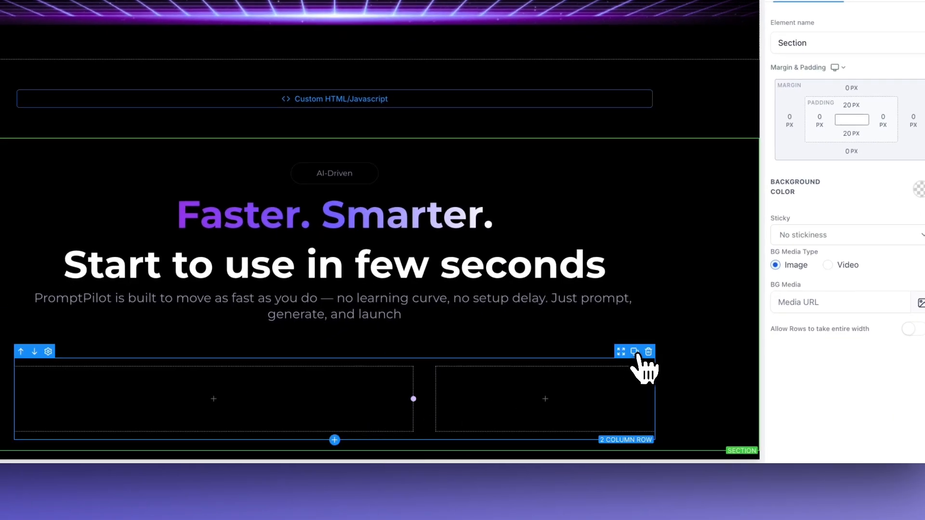
# Step: Duplicate the two-column row, delete the copy's second column, and set the remaining column's right margin to 0 px
pyautogui.click(635, 353)
pyautogui.scroll(-2, 559, 372)
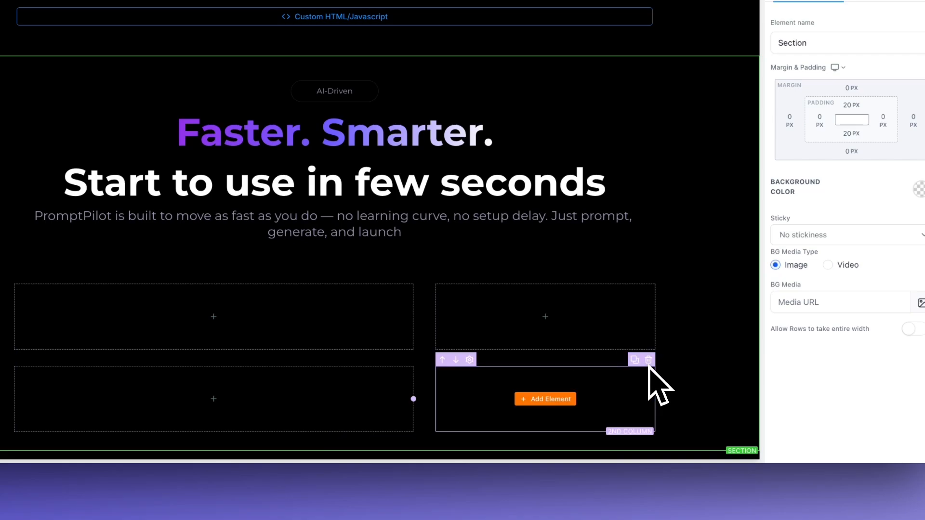
pyautogui.click(650, 361)
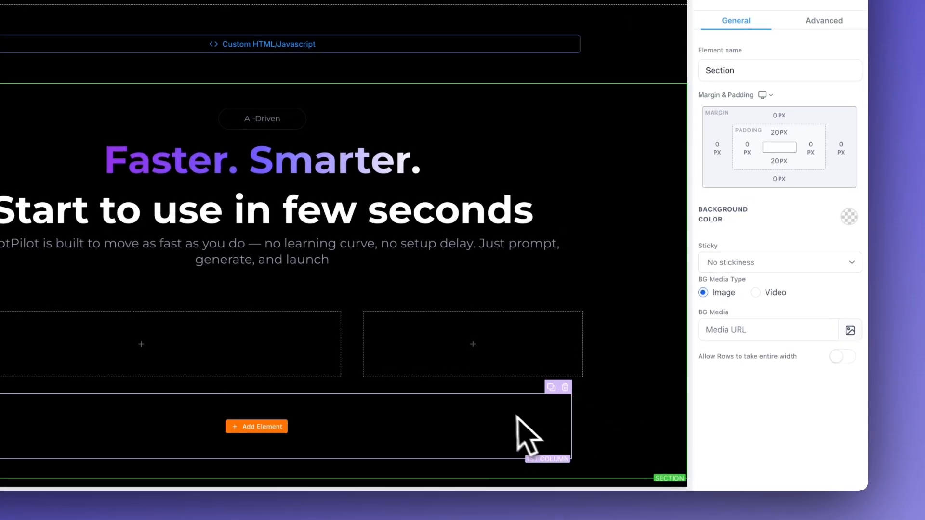
pyautogui.click(502, 394)
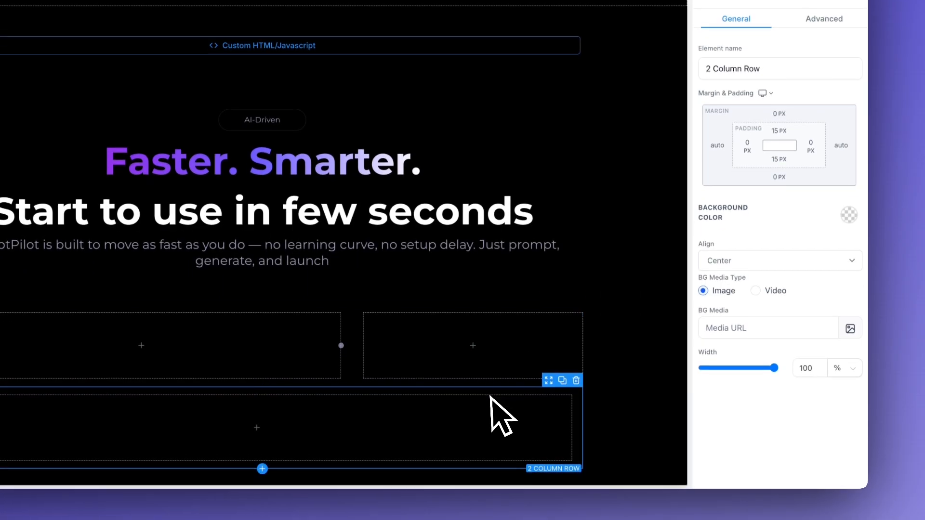
pyautogui.click(496, 445)
pyautogui.click(847, 178)
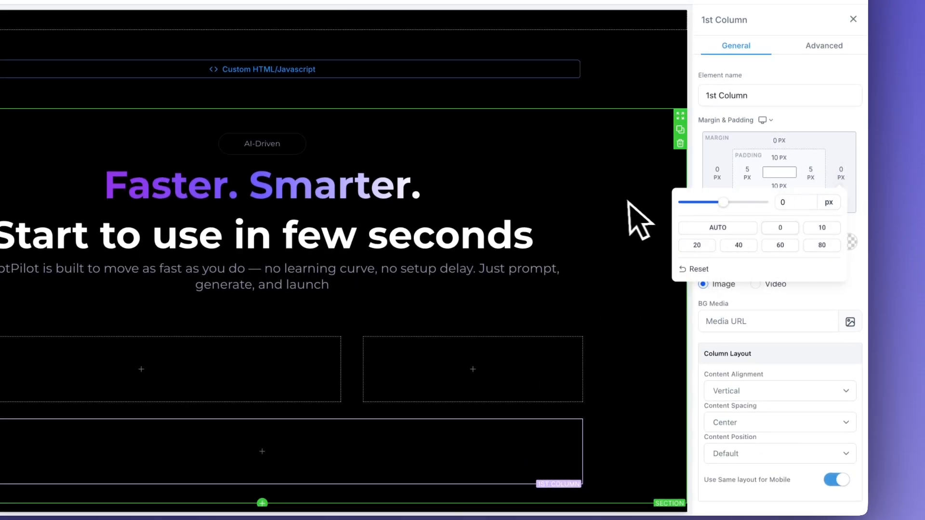
pyautogui.click(629, 231)
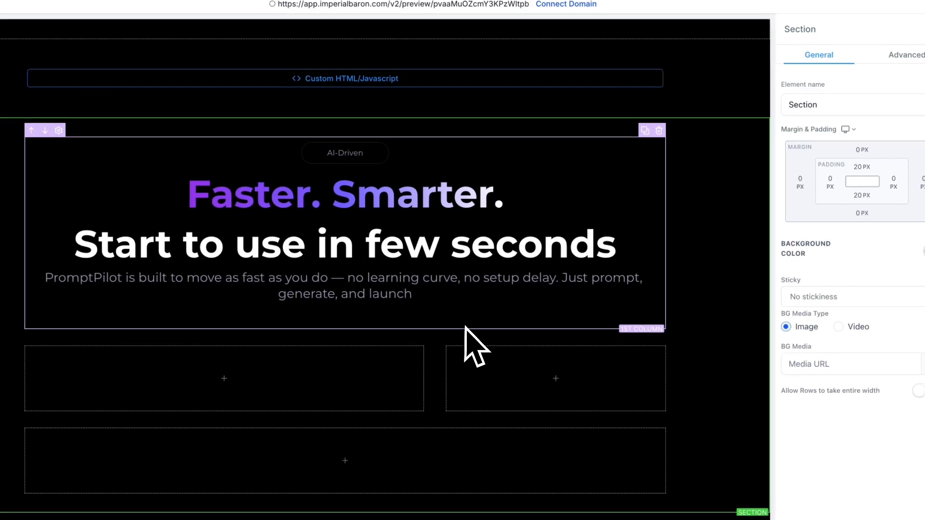
# Step: Give the first row's left column a full 1px dark grey border with rounded corners
pyautogui.click(405, 368)
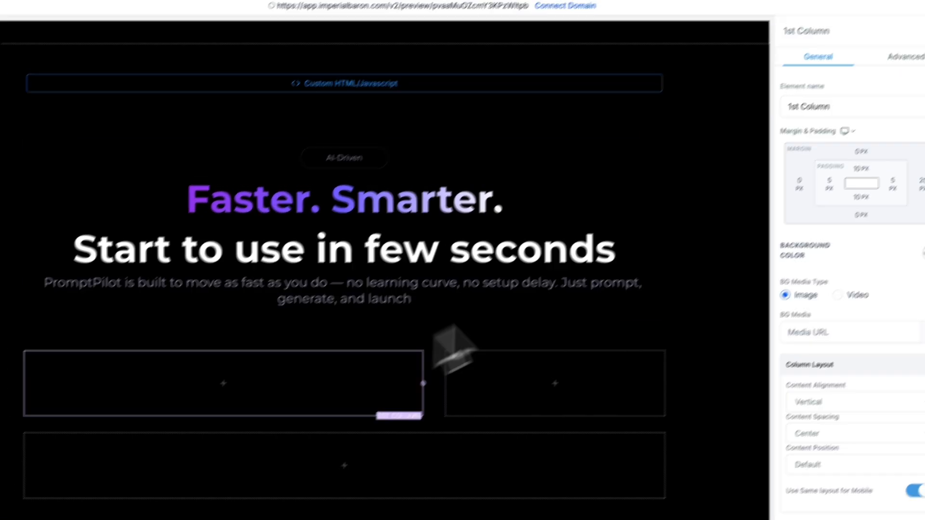
pyautogui.click(908, 57)
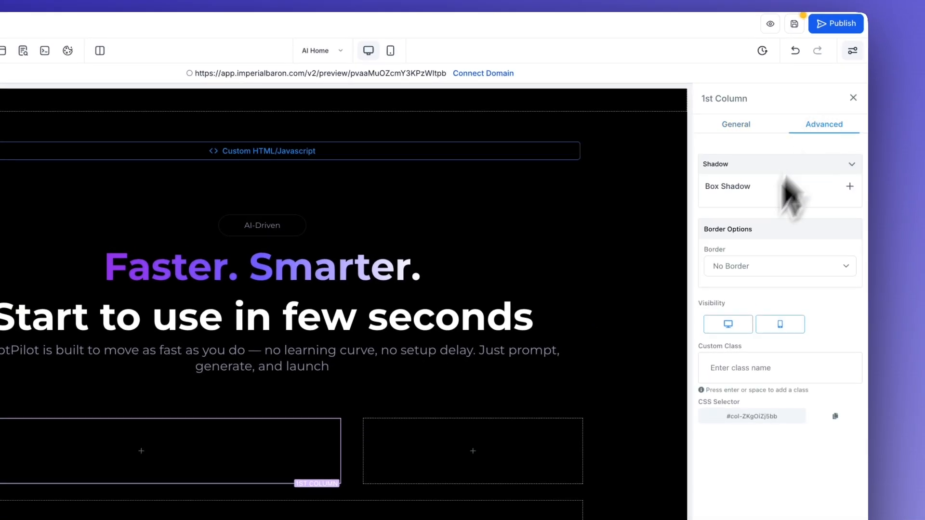
pyautogui.click(737, 267)
pyautogui.click(733, 286)
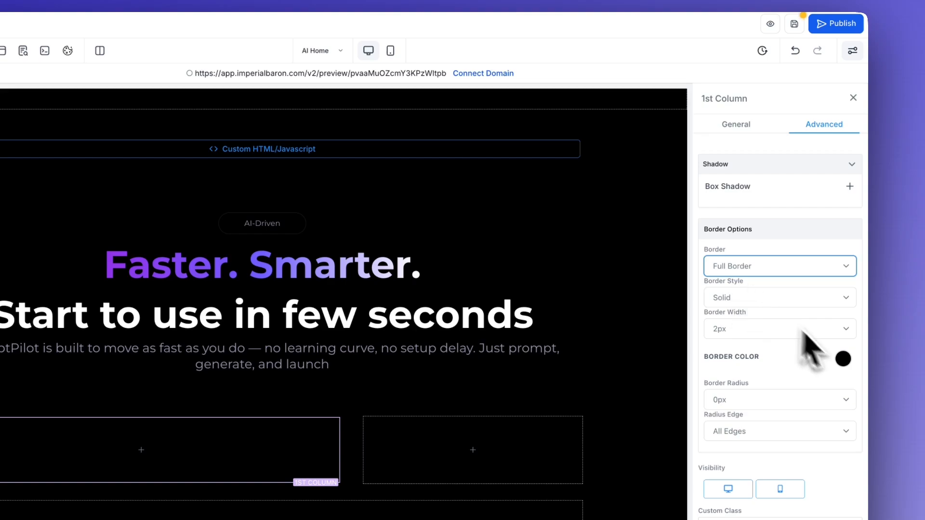
pyautogui.click(843, 359)
pyautogui.click(753, 425)
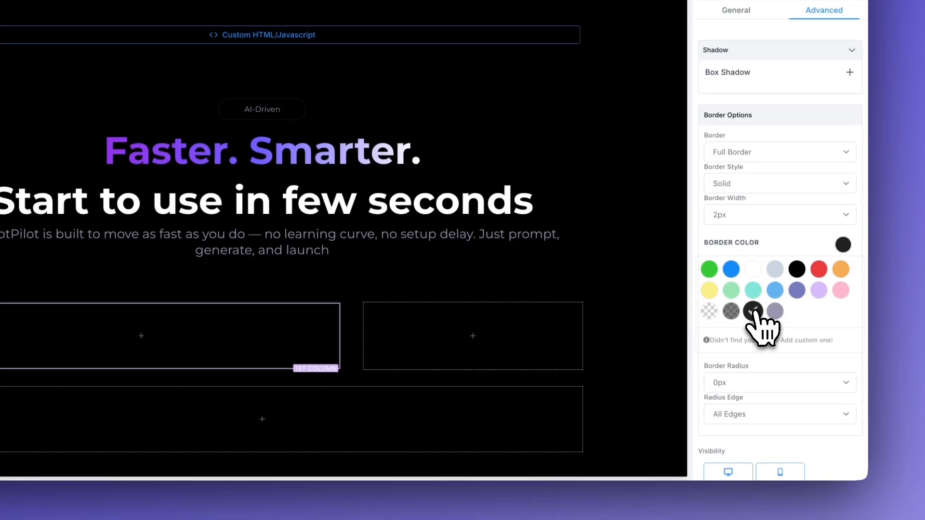
pyautogui.click(733, 222)
pyautogui.click(731, 202)
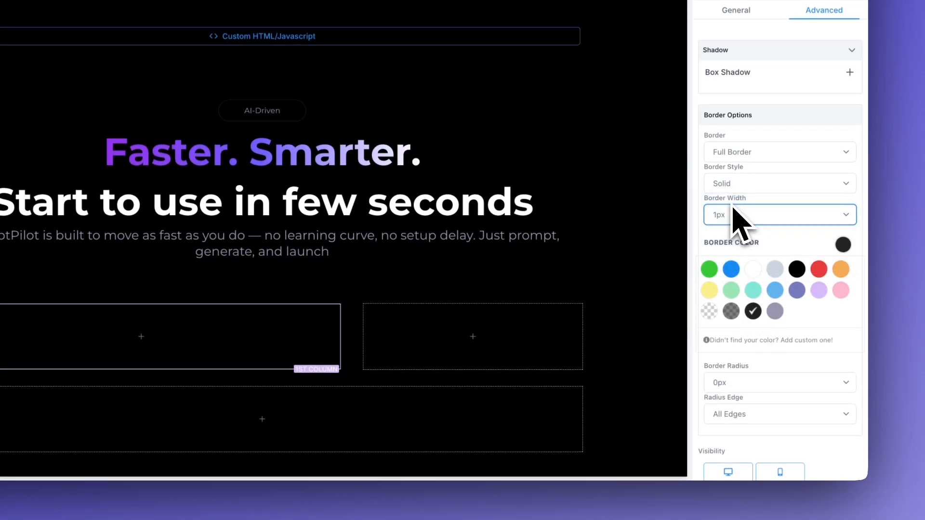
pyautogui.scroll(-3, 734, 263)
pyautogui.click(742, 273)
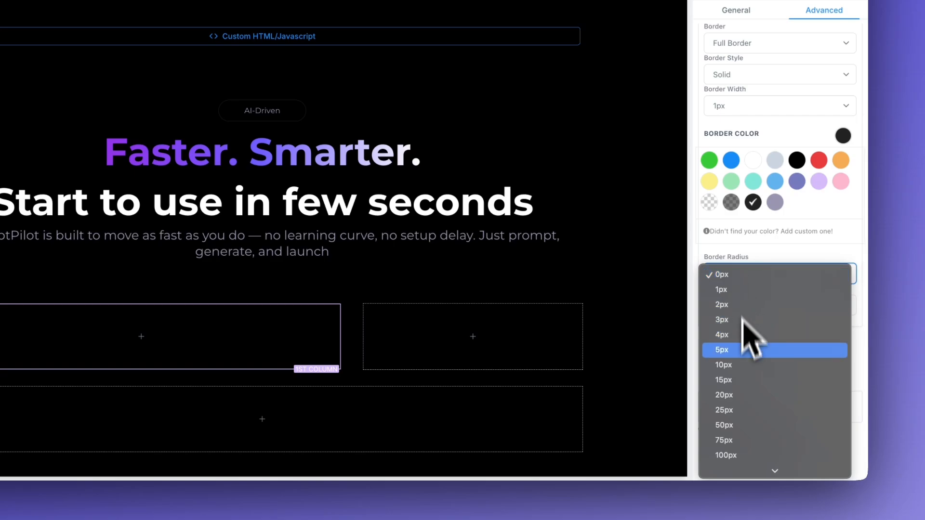
pyautogui.click(727, 415)
pyautogui.click(642, 341)
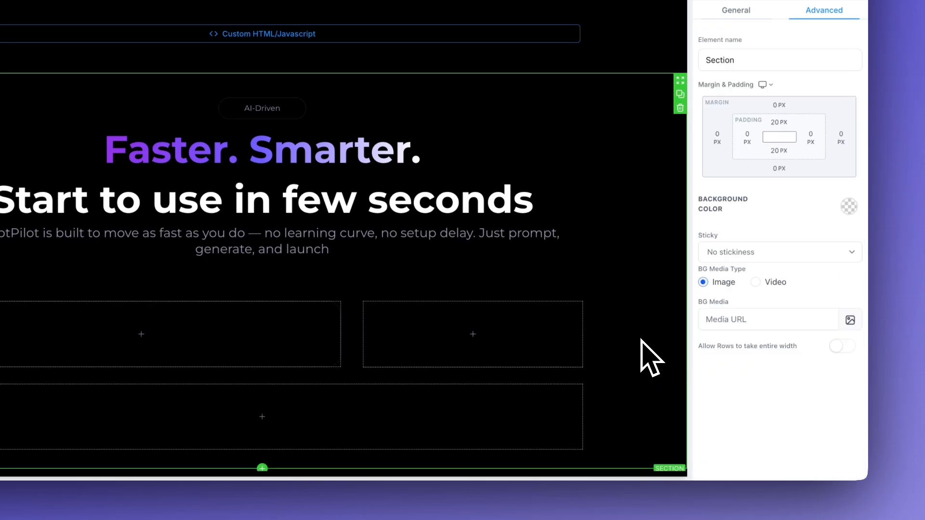
# Step: Give the right column the same full 1px border and rounded corners
pyautogui.click(448, 331)
pyautogui.click(824, 10)
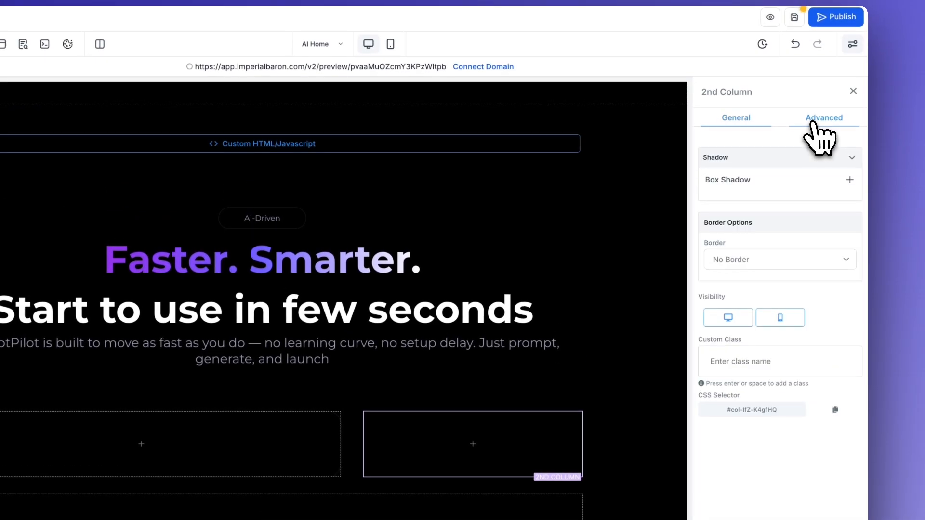
pyautogui.click(744, 263)
pyautogui.click(736, 275)
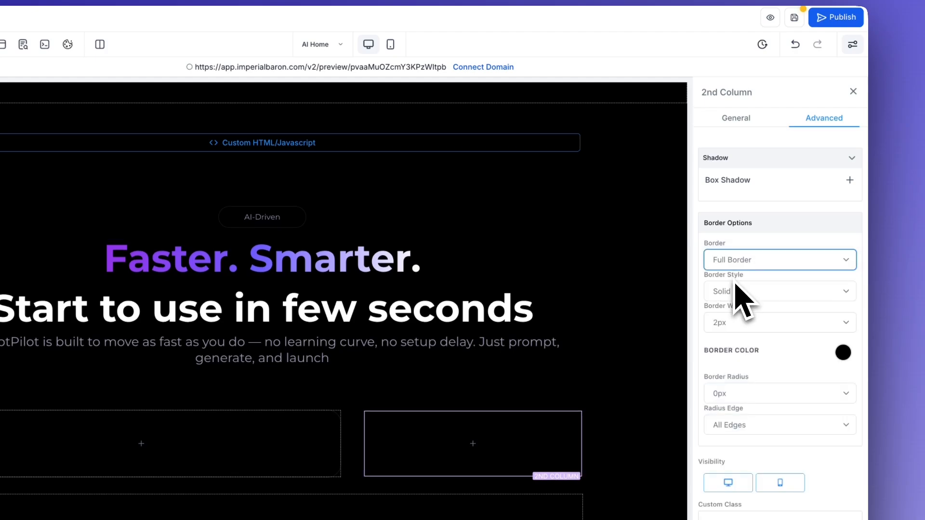
pyautogui.click(843, 352)
pyautogui.click(740, 322)
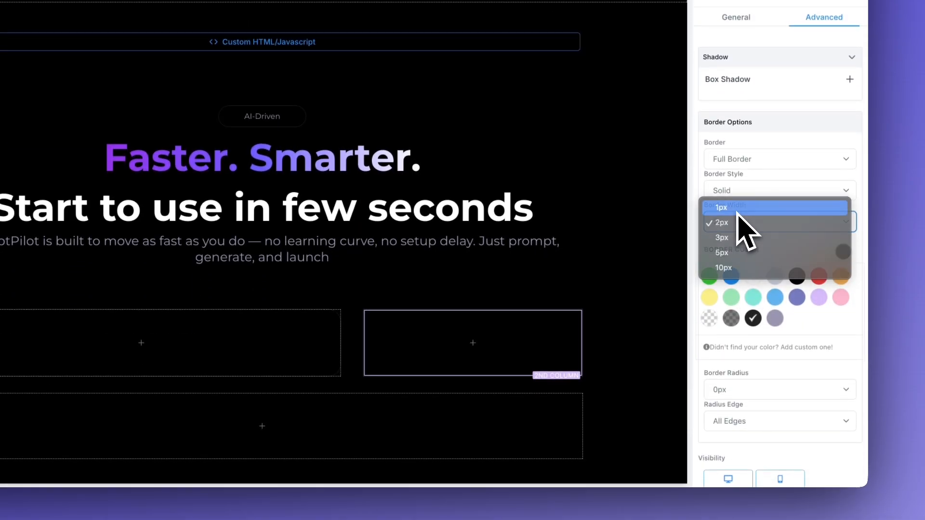
pyautogui.click(739, 301)
pyautogui.scroll(-3, 752, 390)
pyautogui.scroll(-1, 744, 280)
pyautogui.click(739, 285)
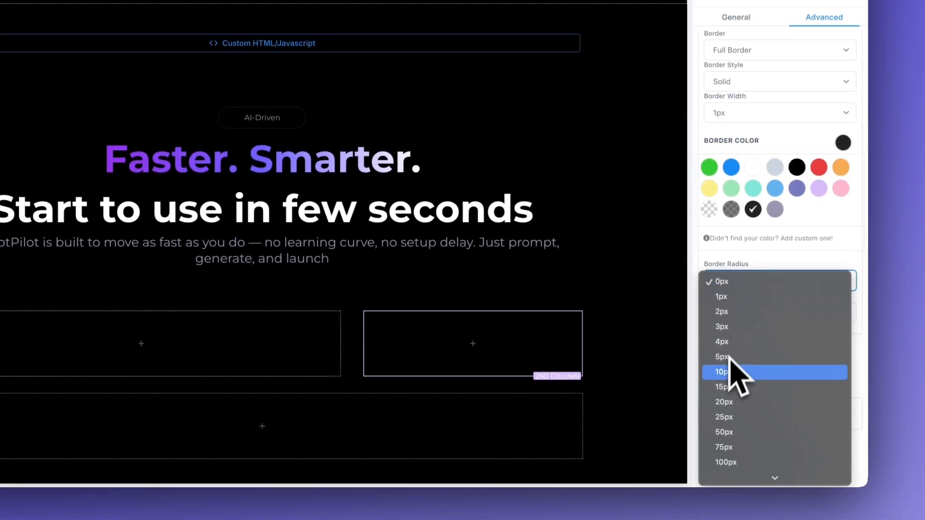
pyautogui.click(724, 417)
pyautogui.click(636, 362)
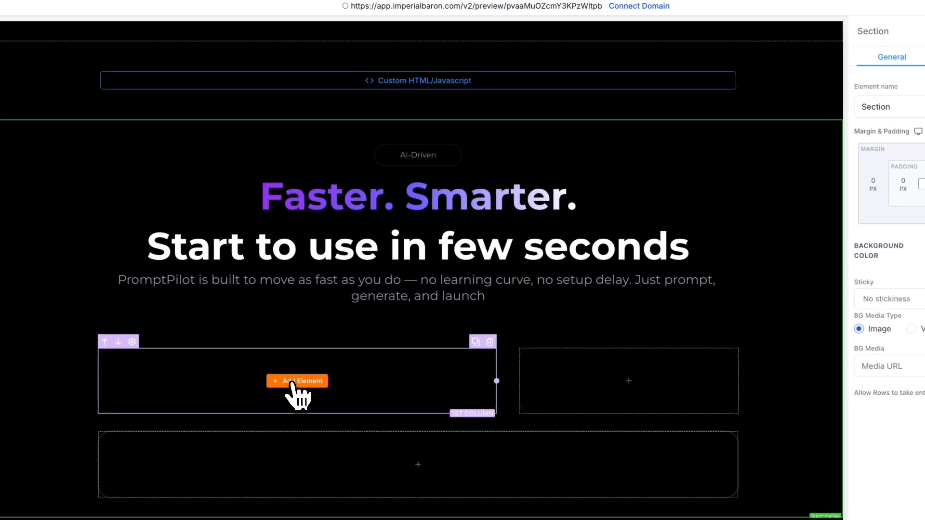
# Step: Place an Image element in the first column showing ai1.png, with its height set to 300 px
pyautogui.click(292, 381)
pyautogui.scroll(-2, 256, 241)
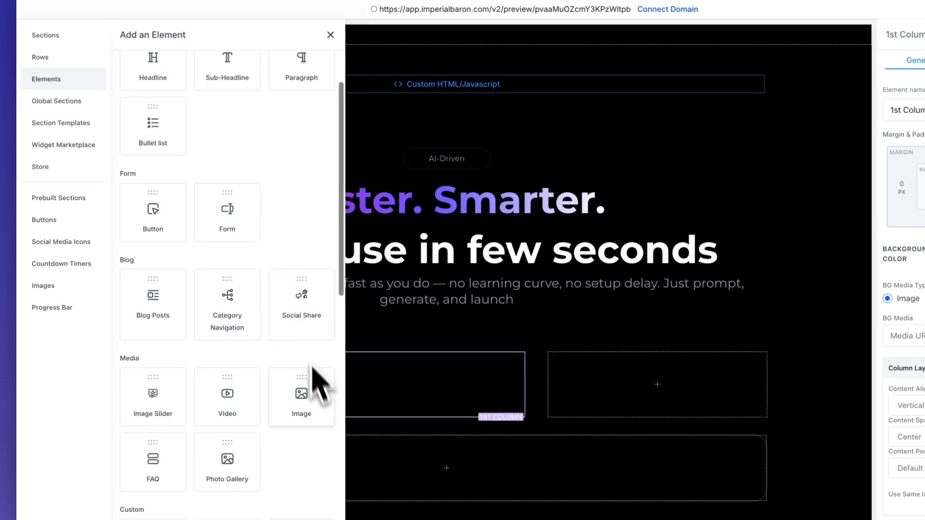
pyautogui.moveTo(303, 394); pyautogui.dragTo(313, 355)
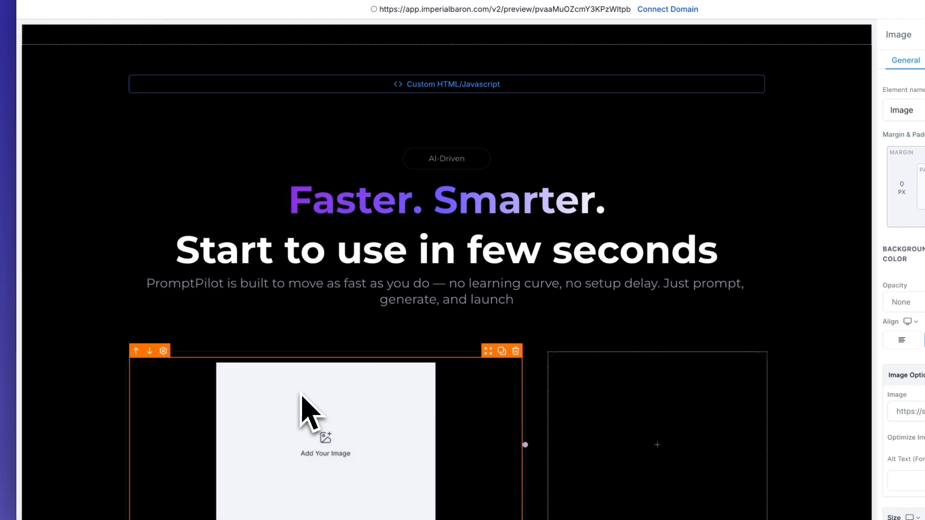
pyautogui.scroll(-1, 393, 373)
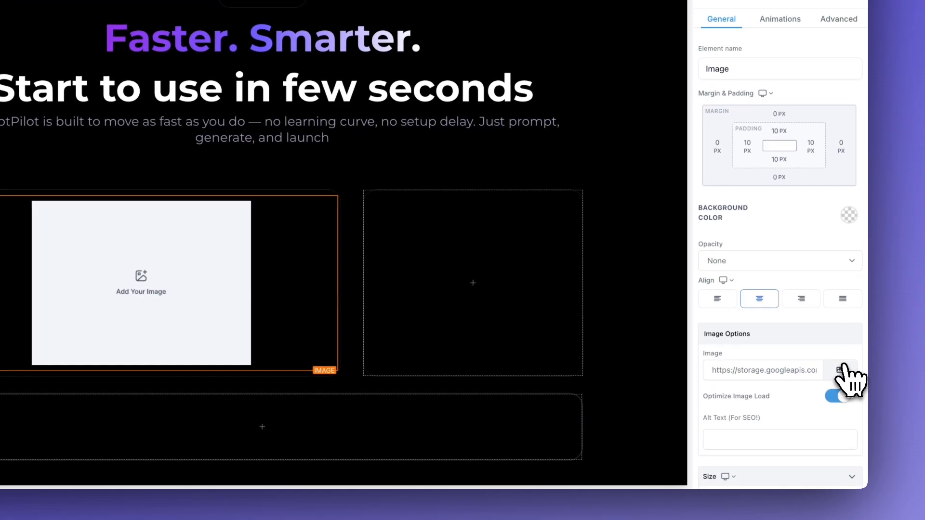
pyautogui.click(865, 379)
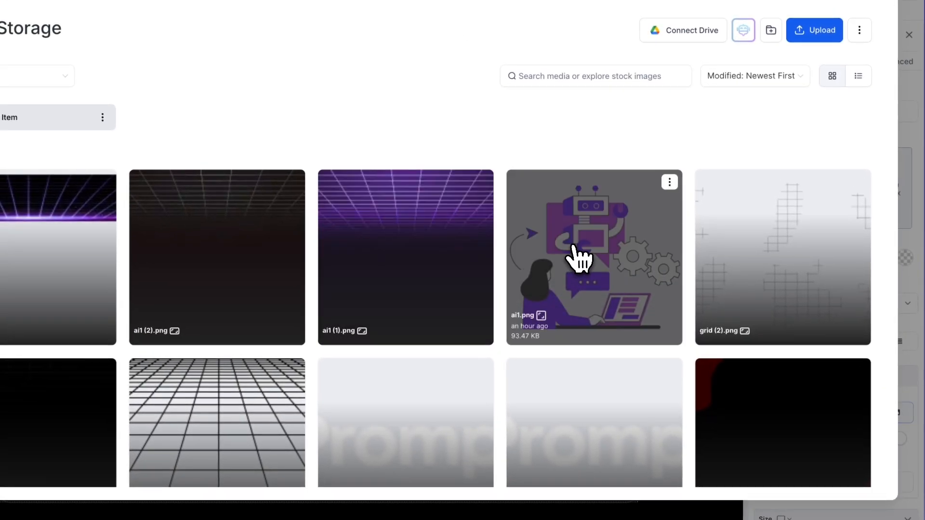
pyautogui.click(578, 250)
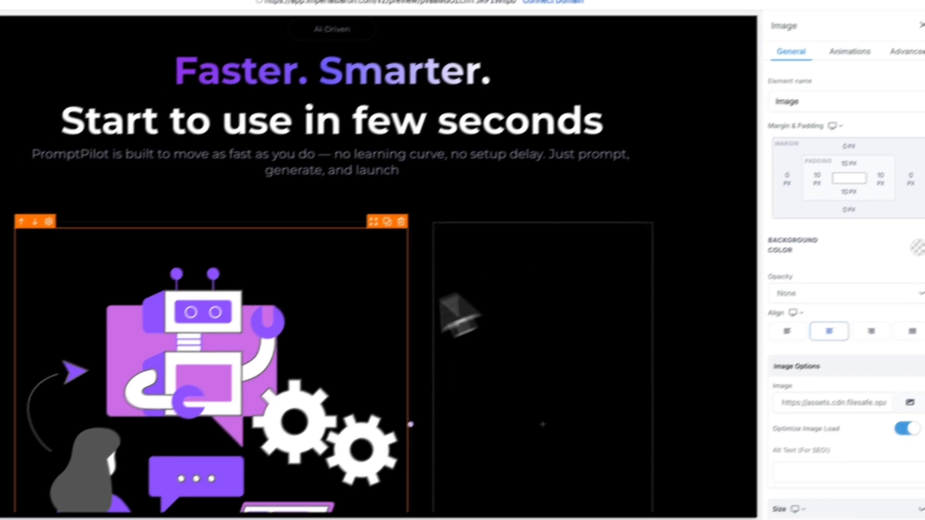
pyautogui.scroll(-2, 332, 340)
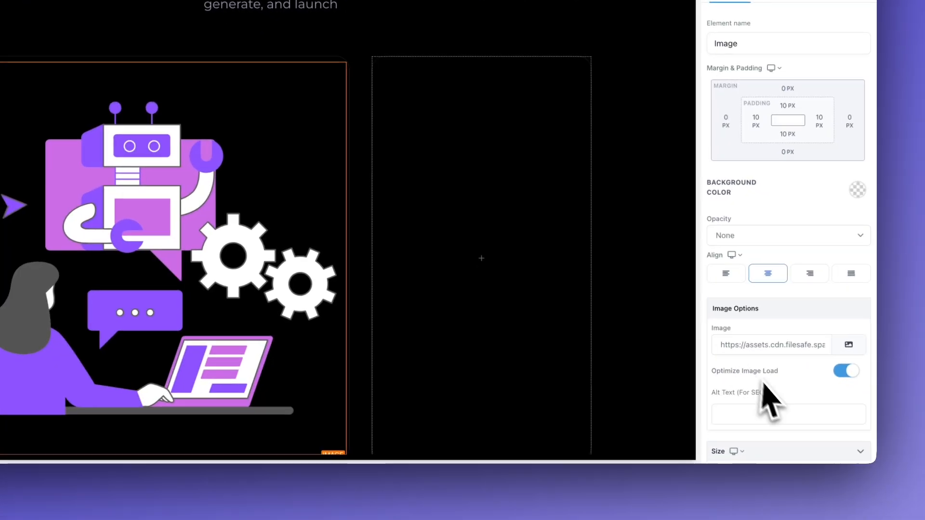
pyautogui.scroll(-3, 818, 451)
pyautogui.scroll(-1, 728, 411)
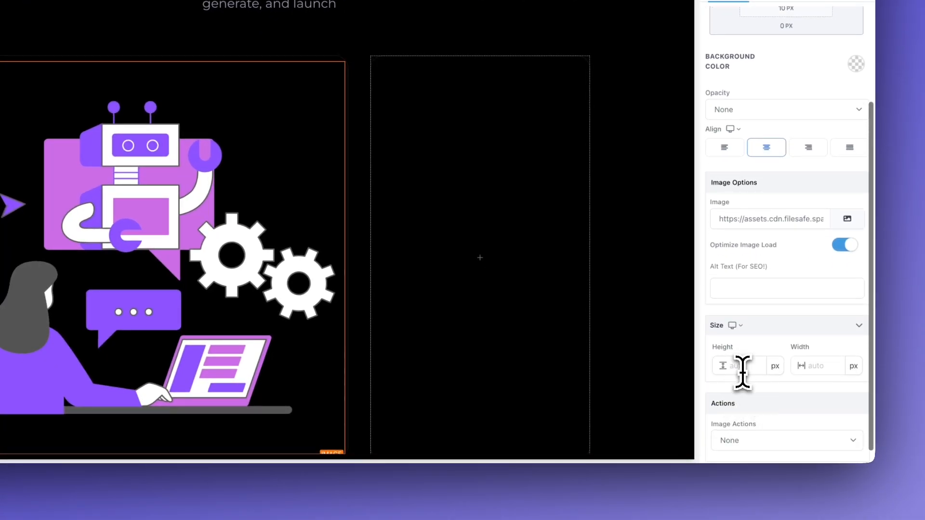
pyautogui.write('00')
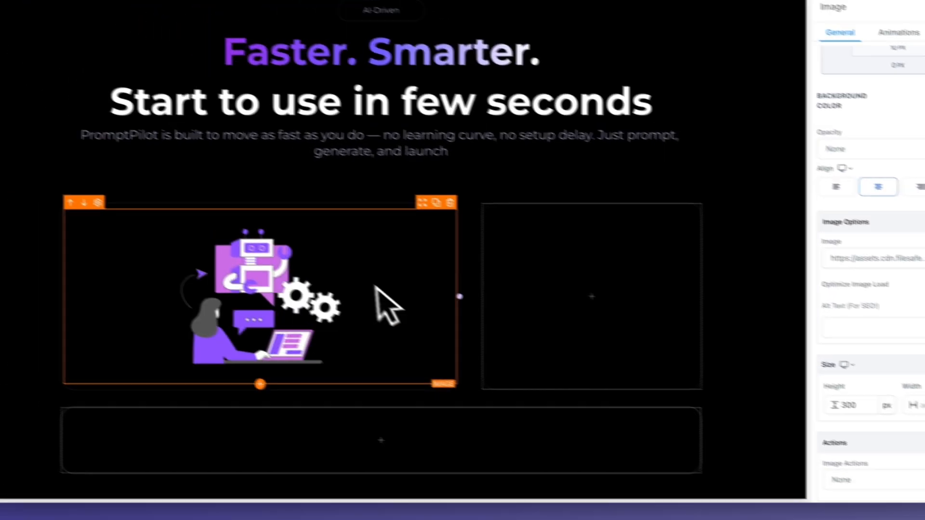
pyautogui.click(465, 262)
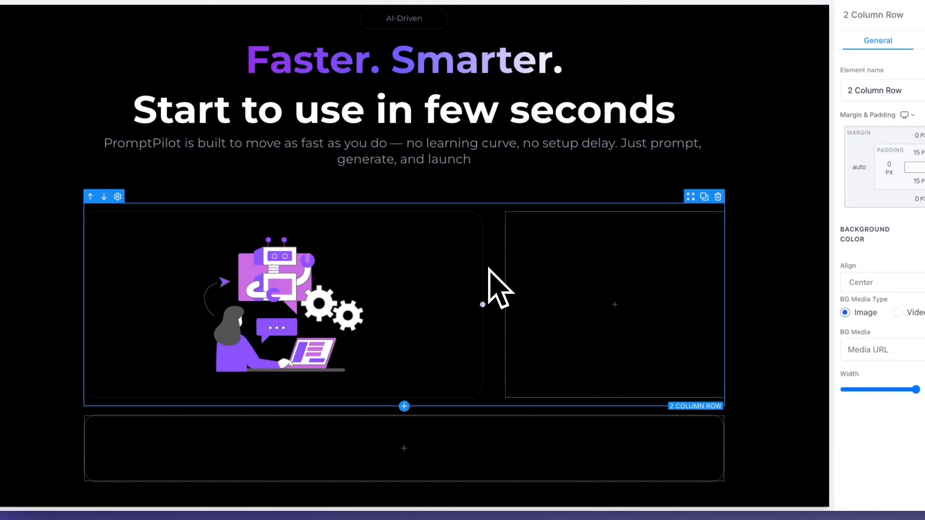
pyautogui.click(386, 289)
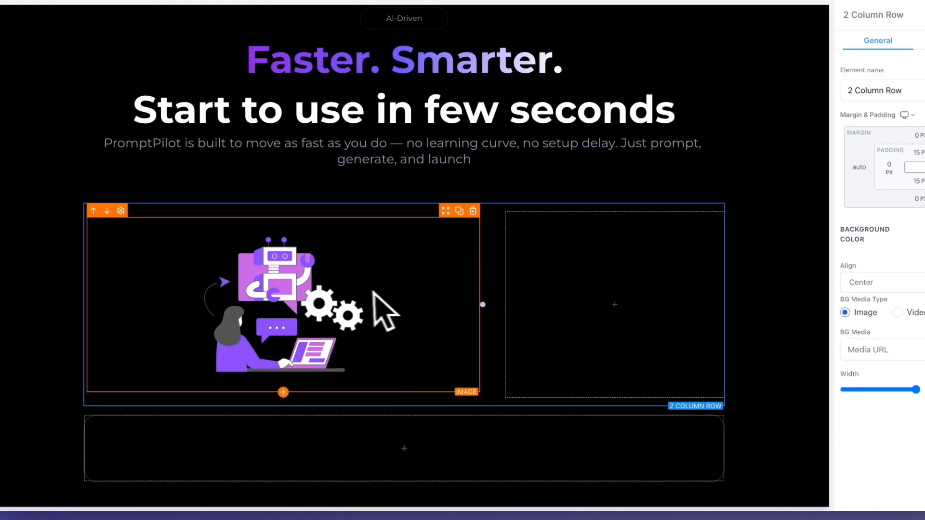
# Step: Add an Image element to the second column and insert ai1.png from the media library
pyautogui.scroll(7, 370, 298)
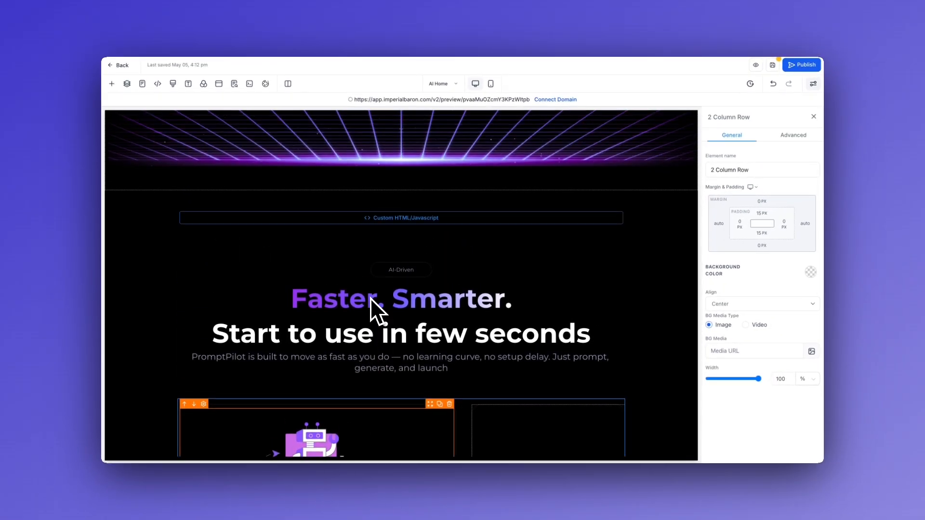
pyautogui.scroll(-7, 370, 298)
pyautogui.scroll(10, 370, 297)
pyautogui.scroll(-8, 370, 298)
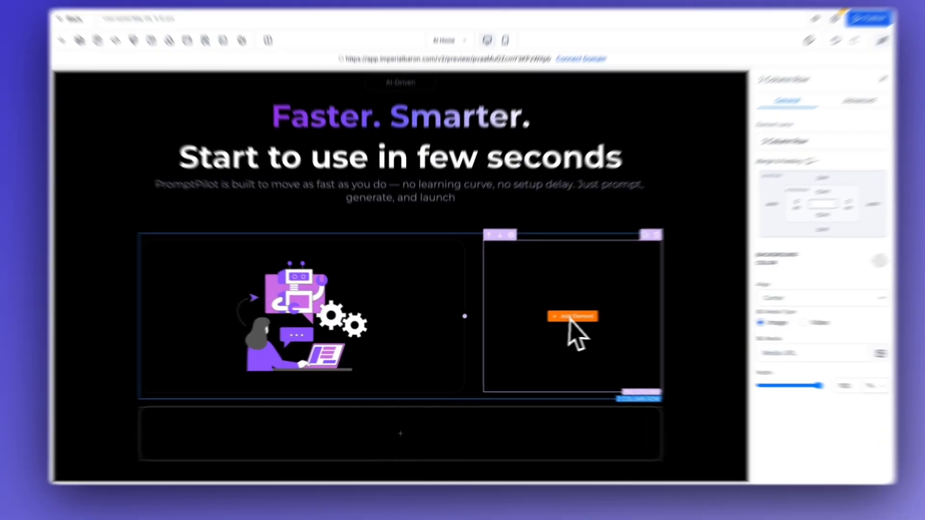
pyautogui.click(548, 319)
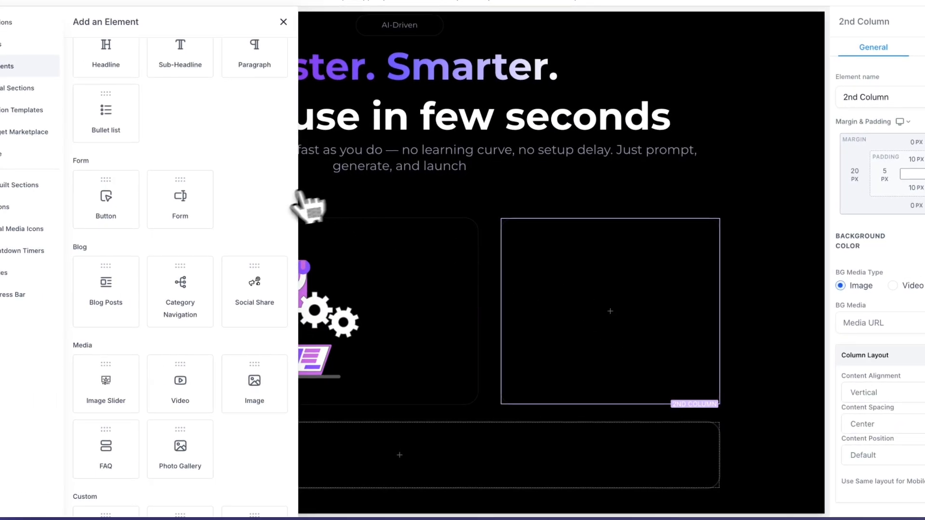
pyautogui.moveTo(260, 391); pyautogui.dragTo(609, 311)
pyautogui.click(854, 372)
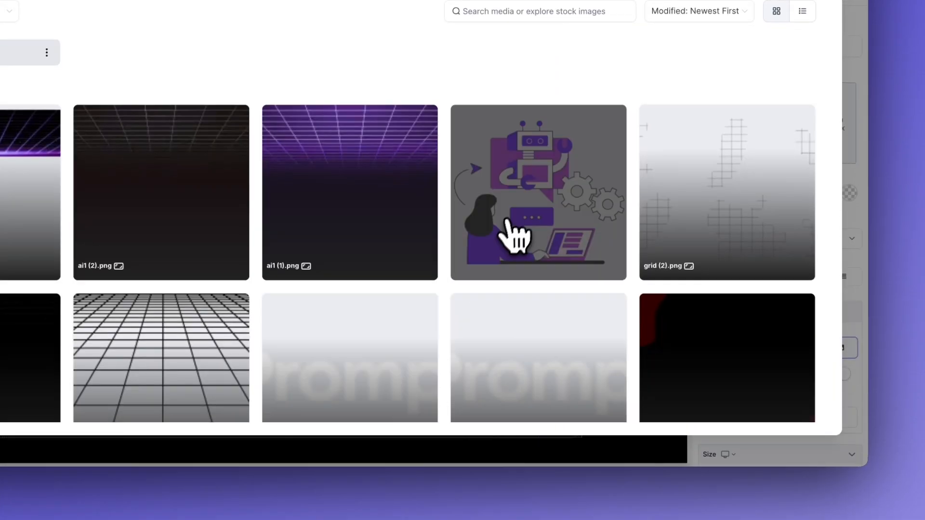
pyautogui.click(510, 222)
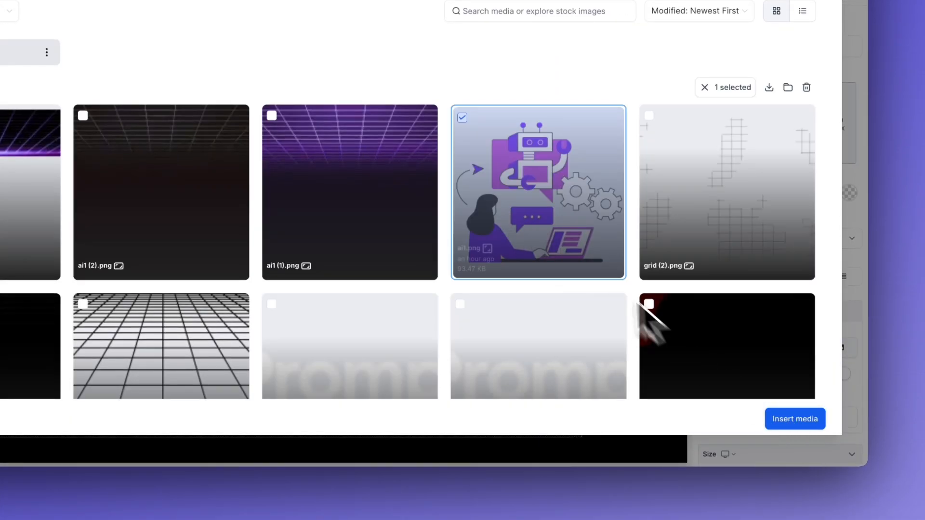
pyautogui.click(795, 419)
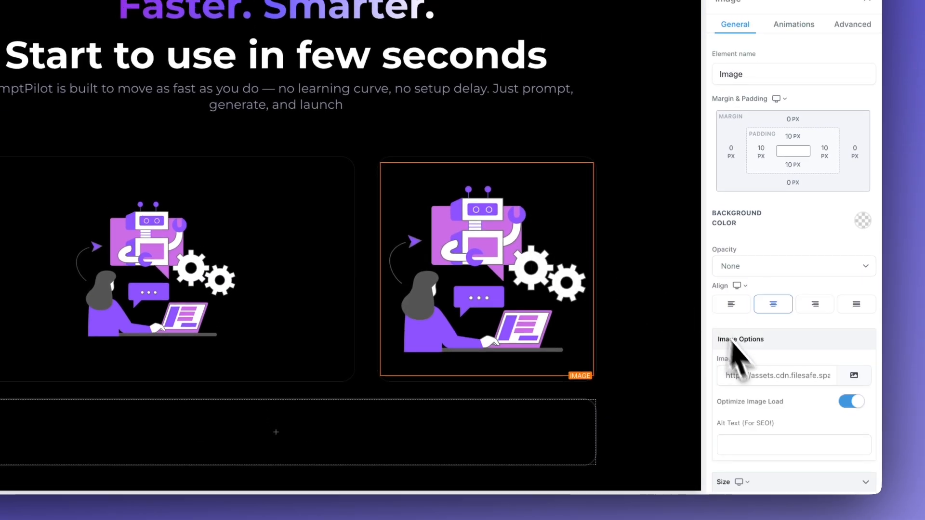
# Step: Add the robot illustration image to the bottom column, setting its height to 400 px
pyautogui.scroll(-3, 752, 385)
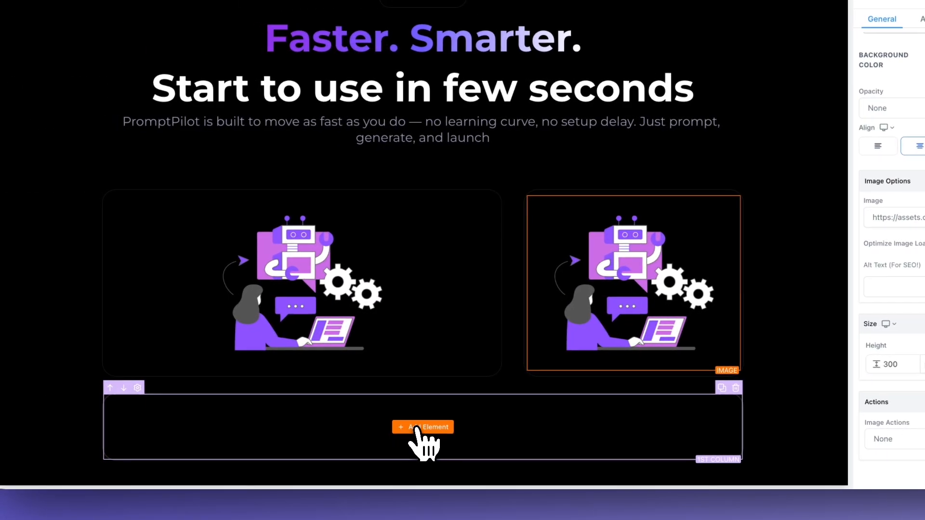
pyautogui.click(272, 432)
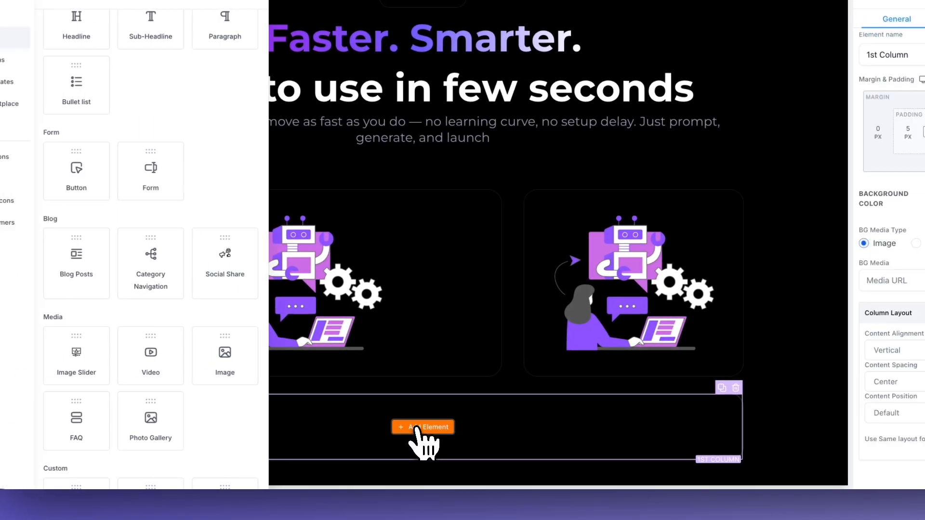
pyautogui.moveTo(264, 376); pyautogui.dragTo(347, 450)
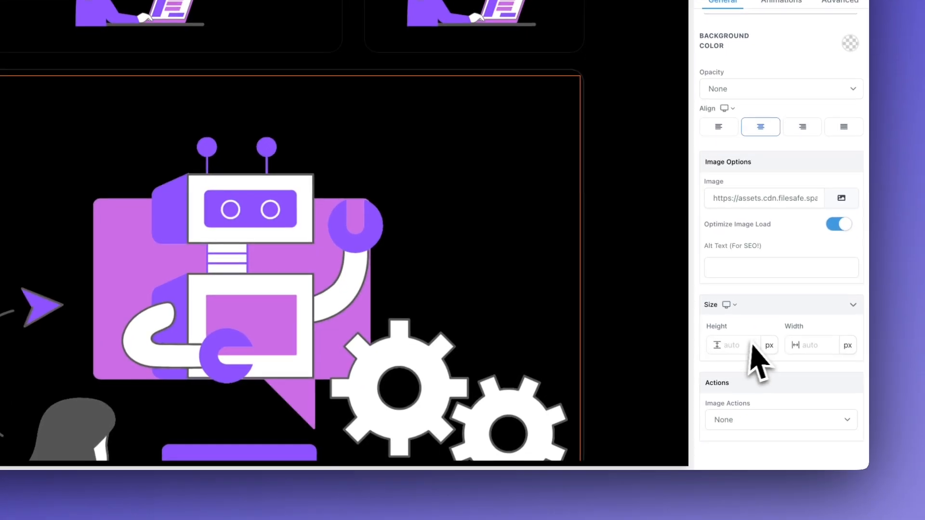
pyautogui.click(777, 402)
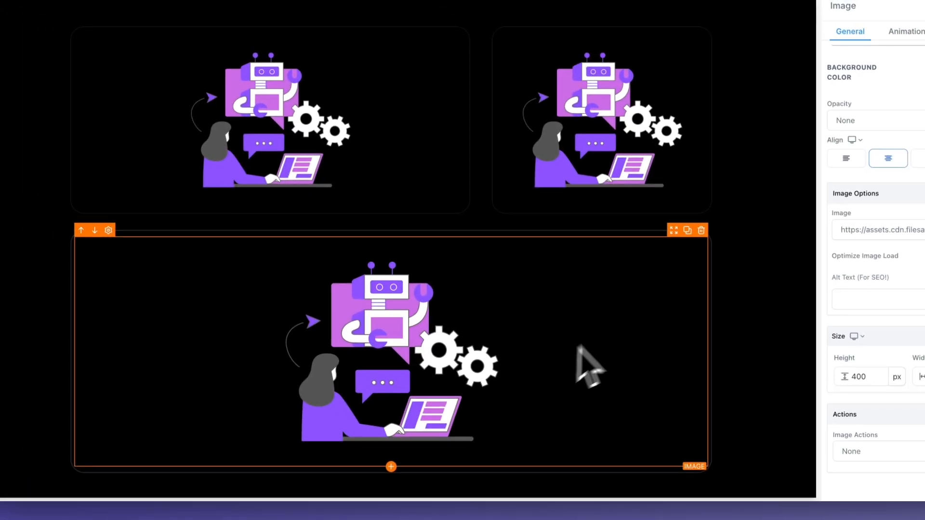
# Step: Begin adding a new element beneath the top-left illustration
pyautogui.click(315, 141)
pyautogui.scroll(5, 470, 271)
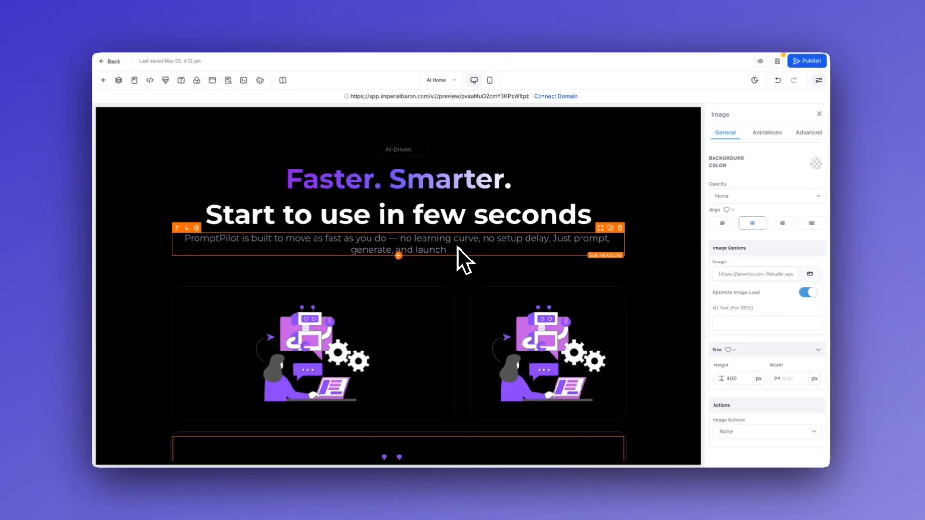
pyautogui.scroll(-3, 440, 248)
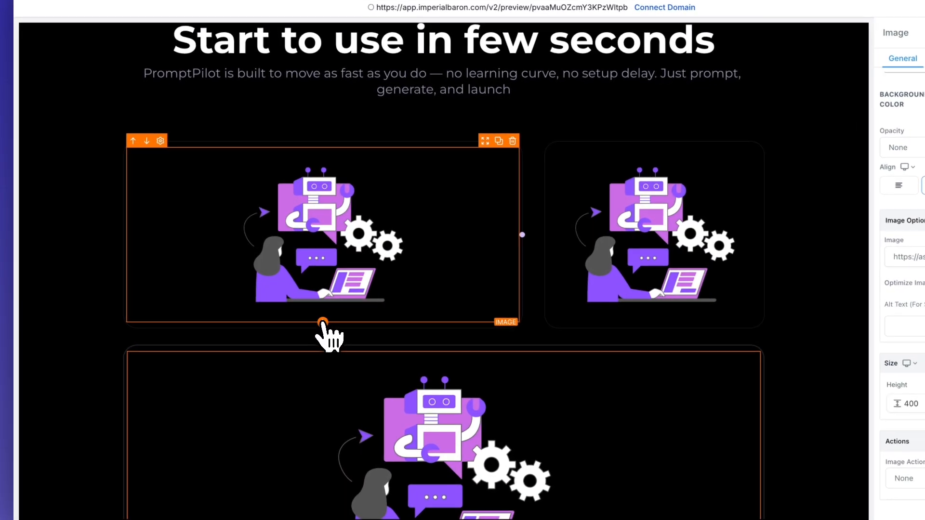
pyautogui.click(318, 321)
pyautogui.scroll(1, 246, 174)
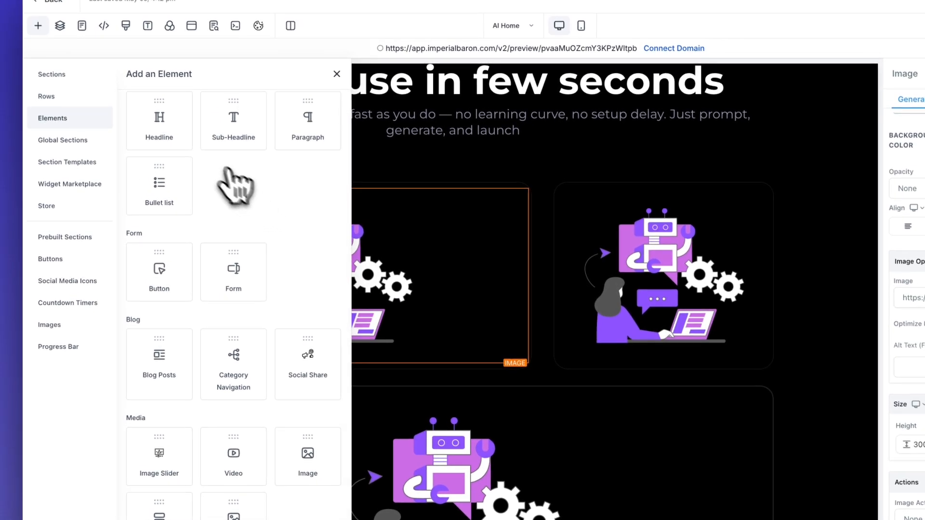
# Step: Add a Sub Headline to the first card: a 23 px white line above a smaller grey line
pyautogui.moveTo(226, 128); pyautogui.dragTo(443, 118)
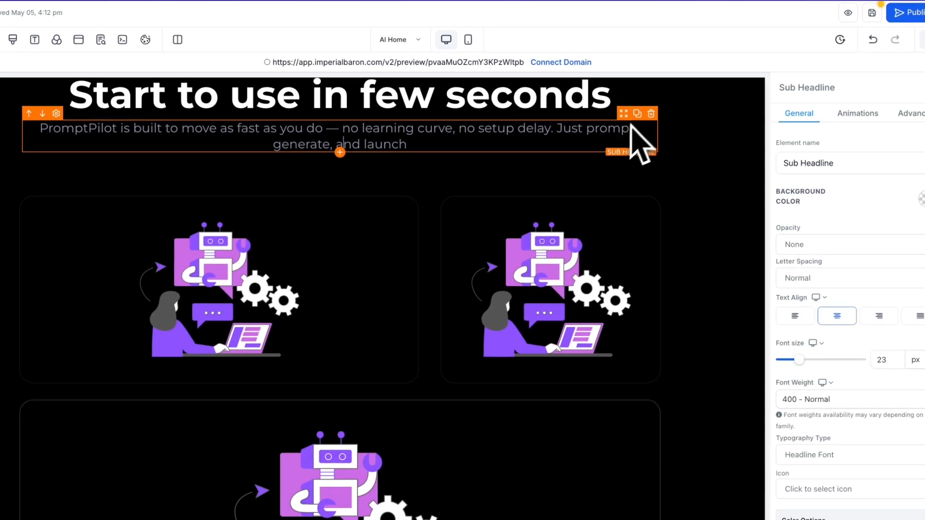
pyautogui.moveTo(608, 192); pyautogui.dragTo(413, 416)
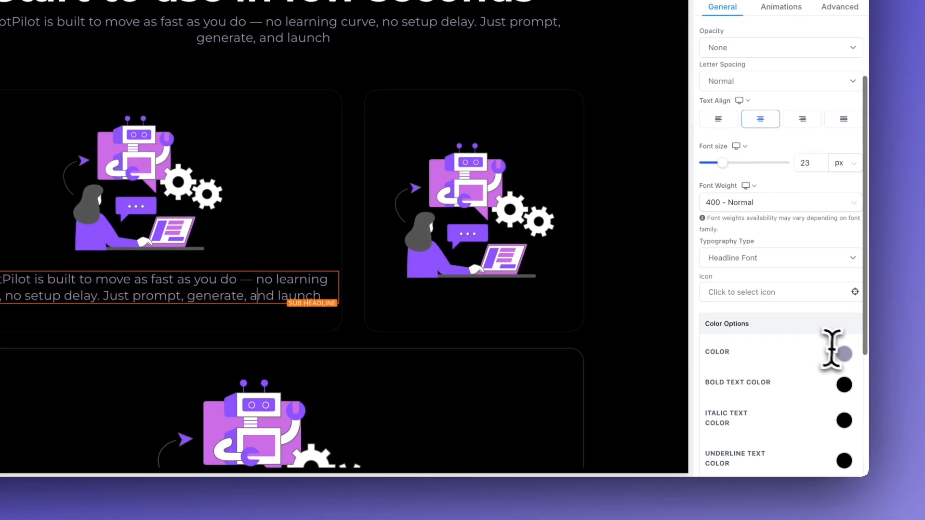
pyautogui.click(905, 462)
pyautogui.click(754, 379)
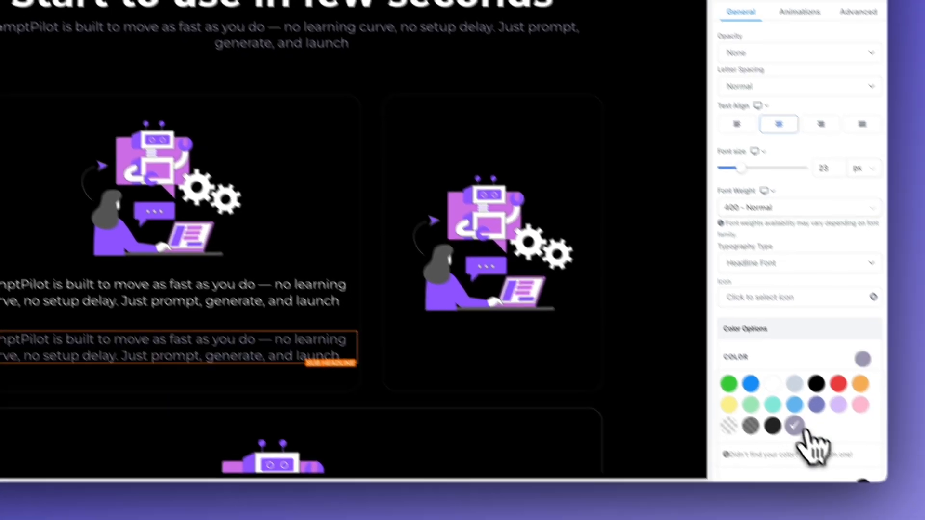
pyautogui.click(844, 474)
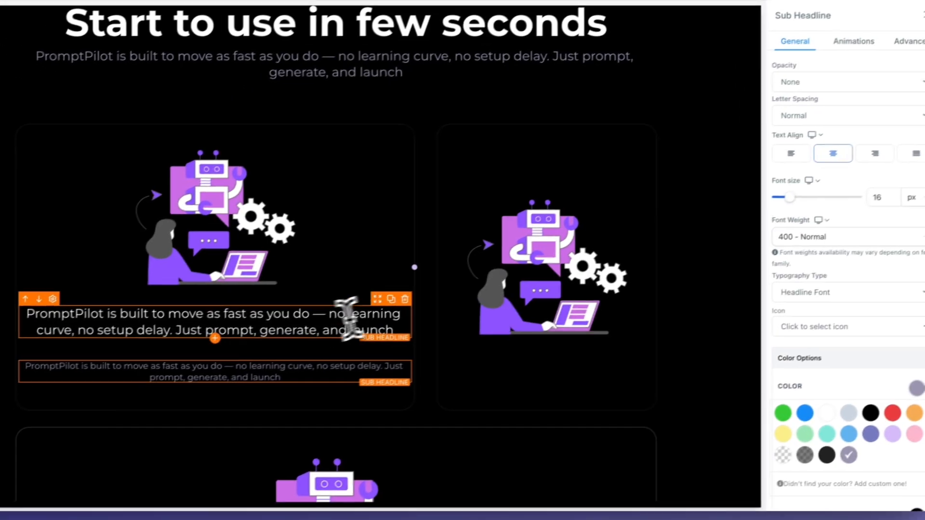
pyautogui.click(263, 353)
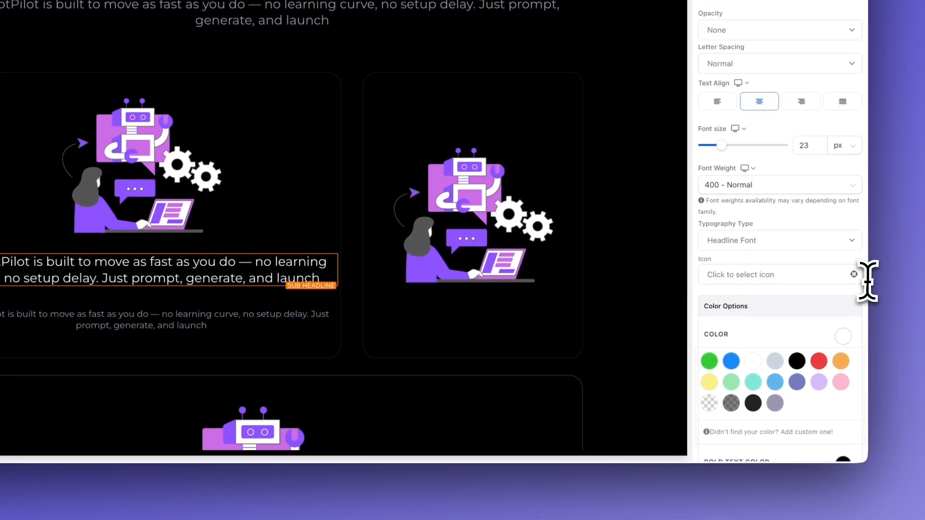
pyautogui.scroll(-5, 818, 333)
pyautogui.scroll(-3, 803, 346)
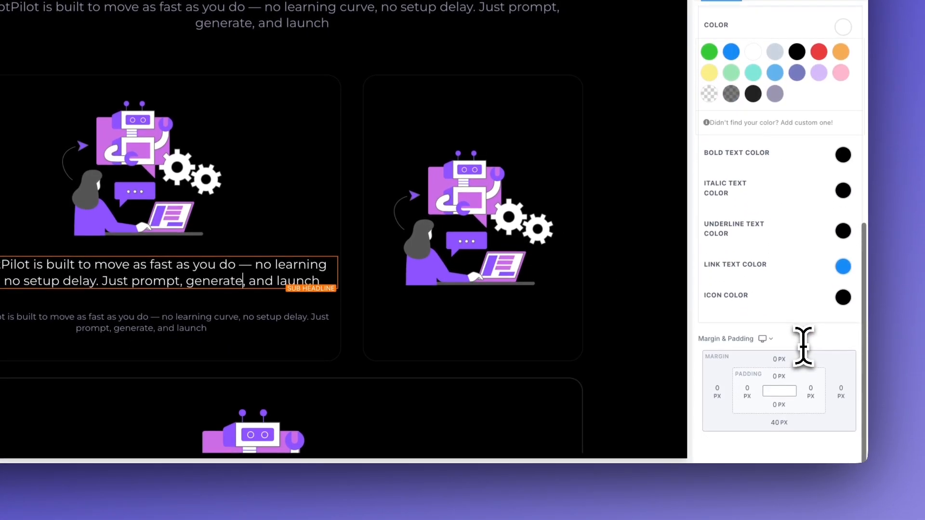
pyautogui.click(781, 438)
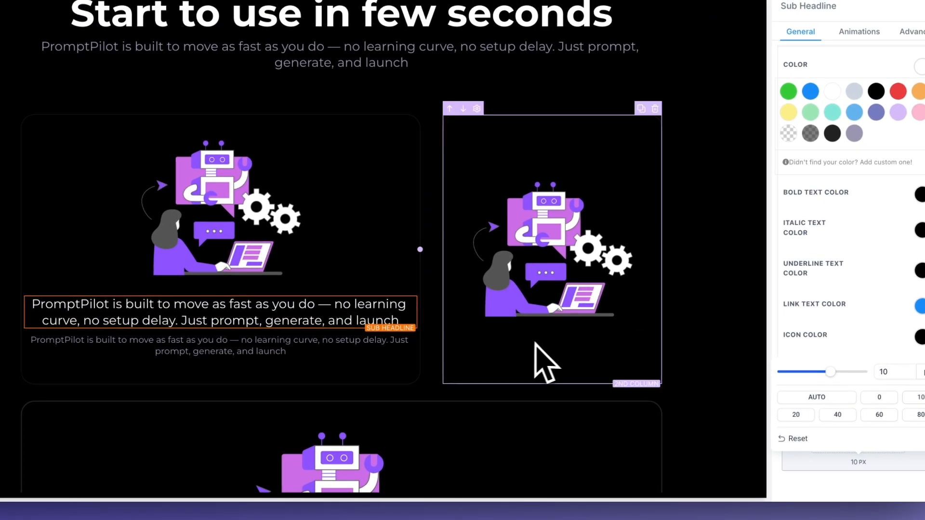
pyautogui.click(544, 361)
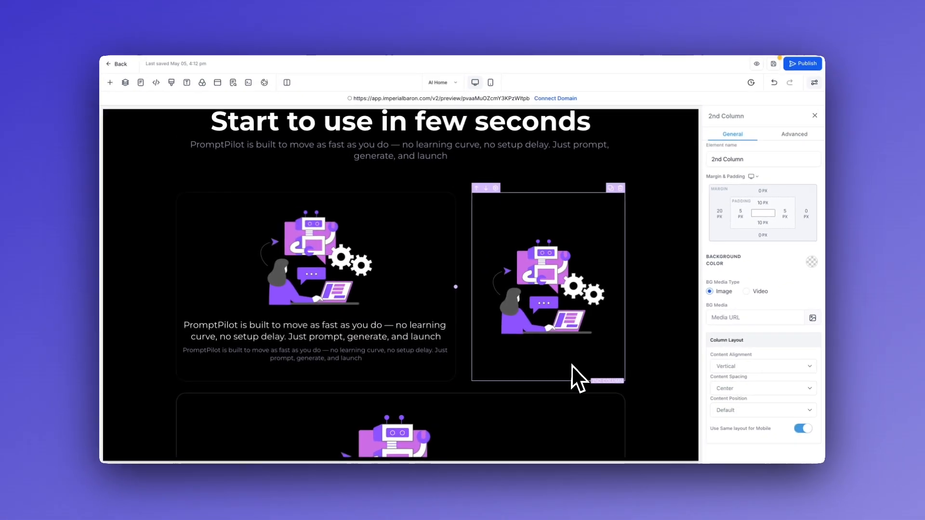
# Step: Give the first feature card's column 40 px padding on both left and right
pyautogui.scroll(-3, 581, 379)
pyautogui.click(582, 376)
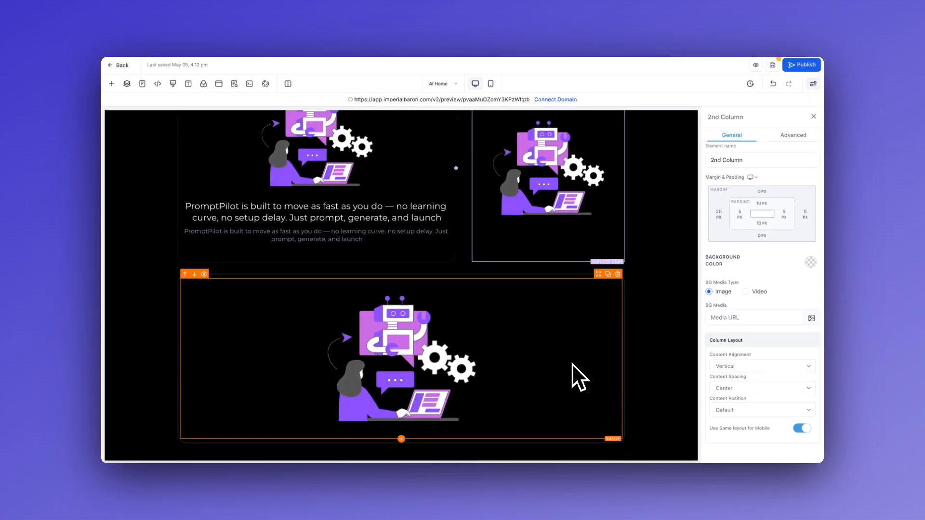
pyautogui.scroll(2, 489, 324)
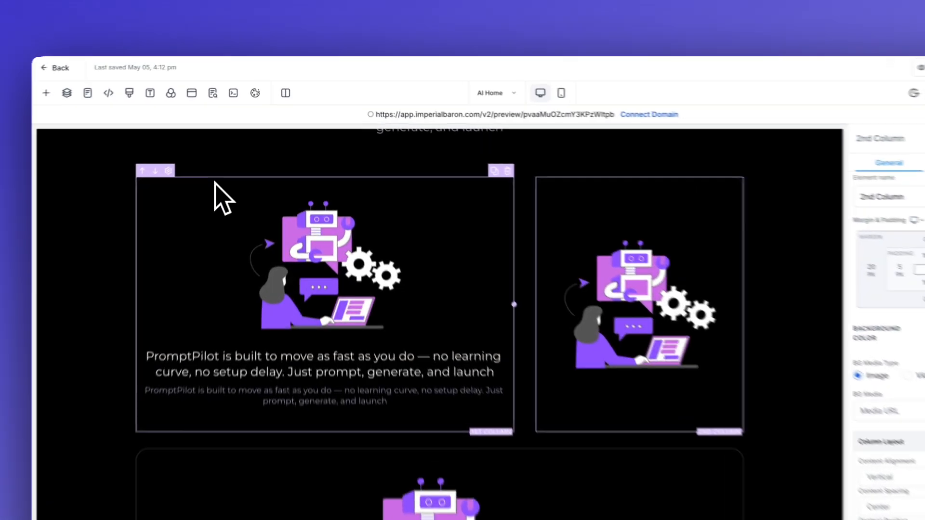
pyautogui.click(238, 160)
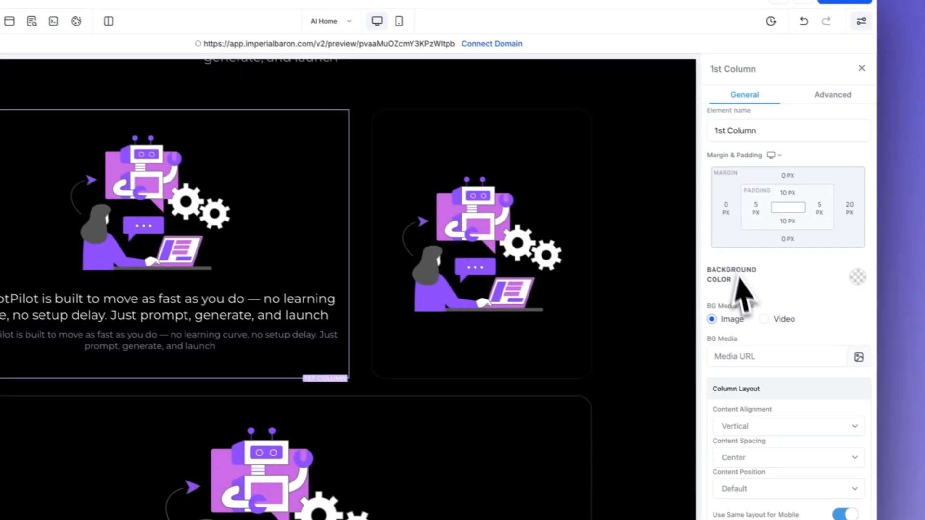
pyautogui.click(725, 211)
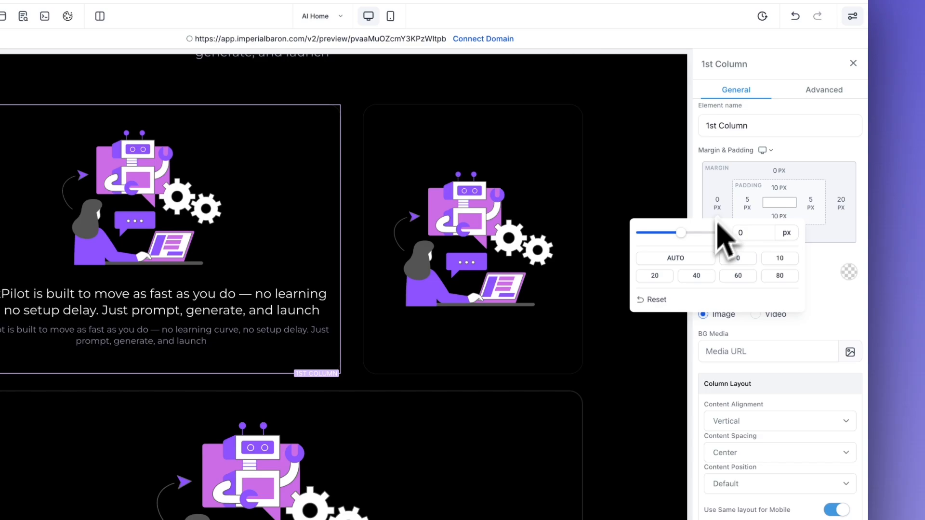
pyautogui.click(696, 276)
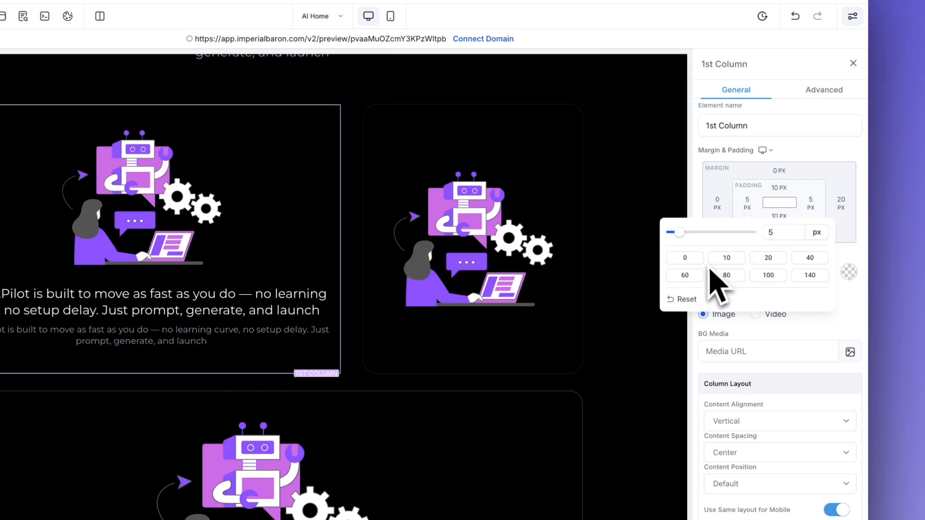
pyautogui.click(809, 260)
pyautogui.click(812, 205)
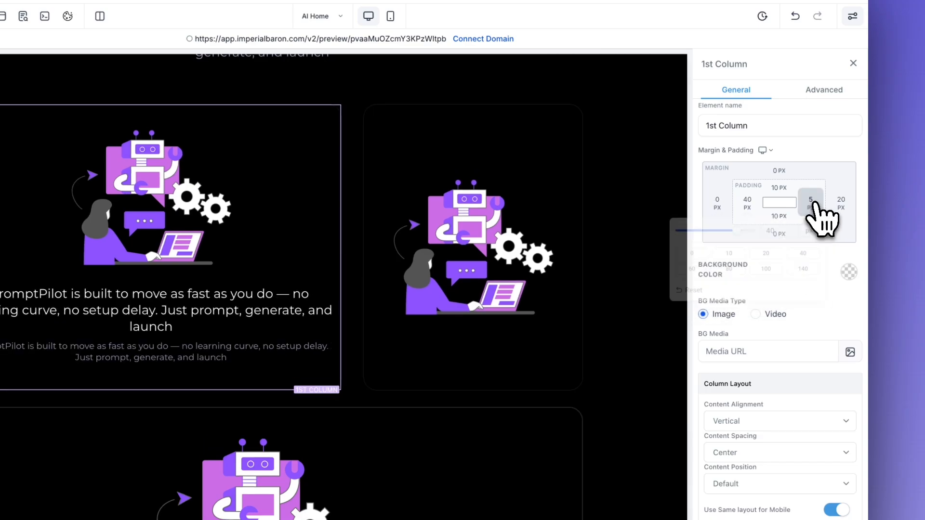
pyautogui.click(792, 258)
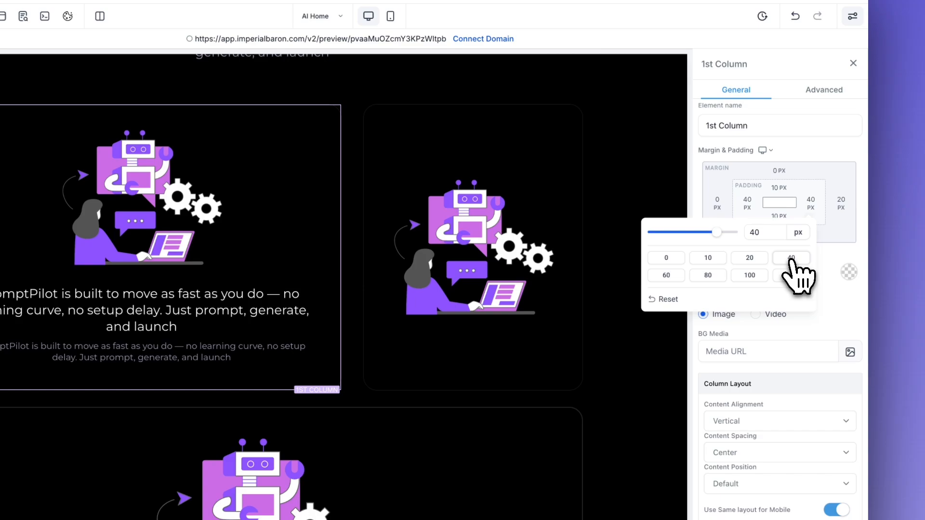
pyautogui.click(807, 192)
pyautogui.click(779, 217)
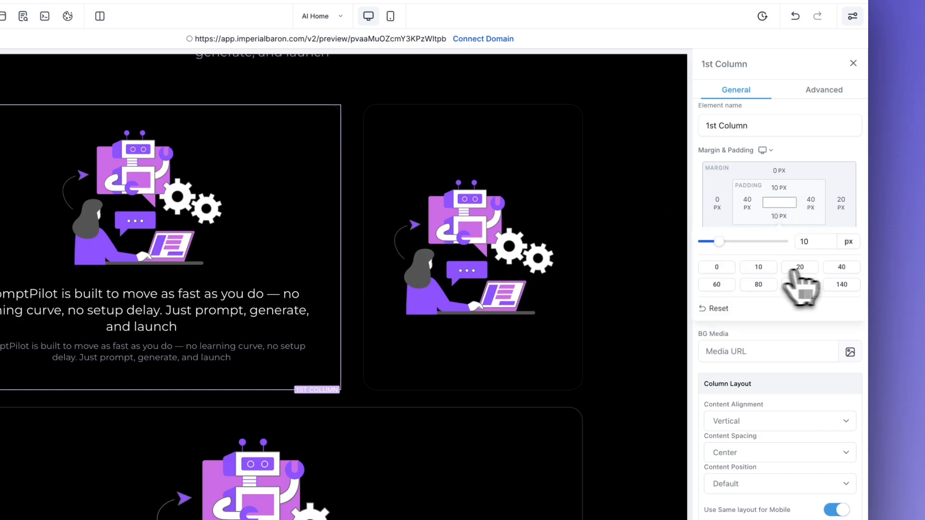
pyautogui.click(625, 380)
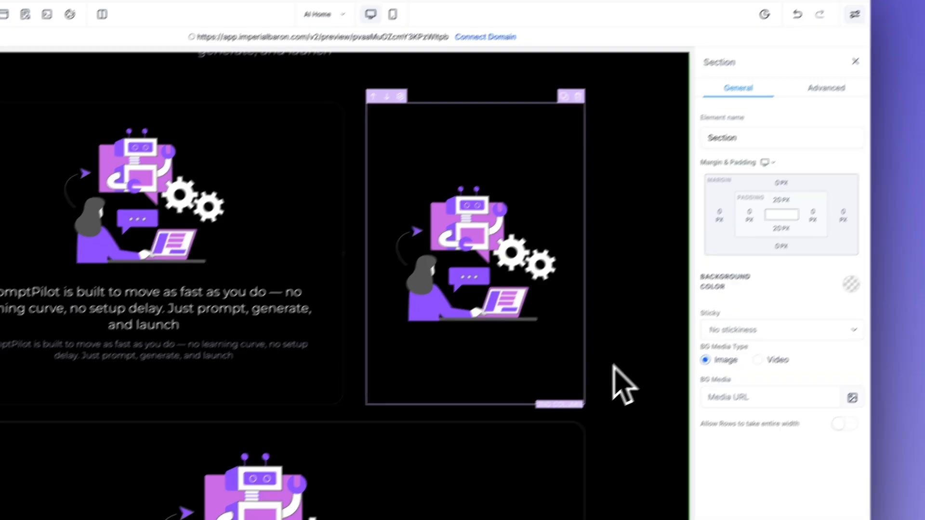
# Step: Scroll through the section to review the three feature cards' titles and descriptions
pyautogui.scroll(-3, 512, 341)
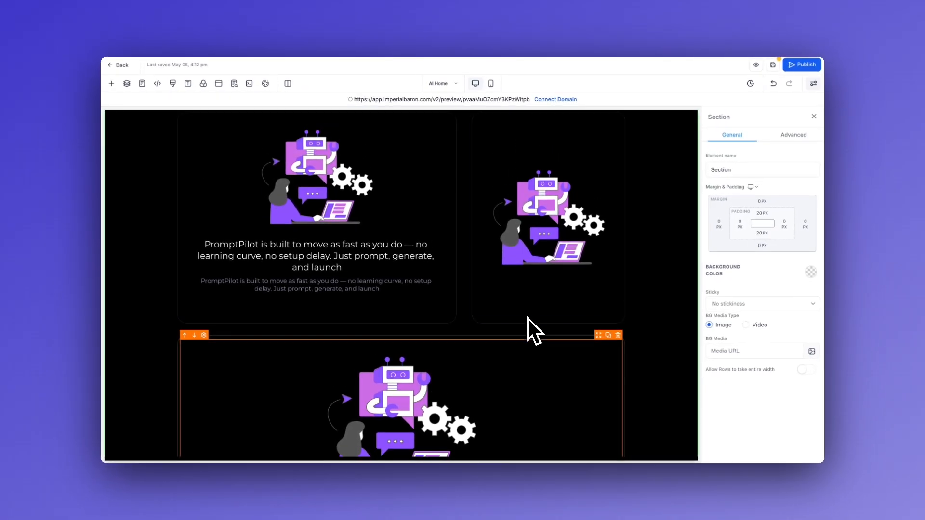
pyautogui.scroll(2, 530, 318)
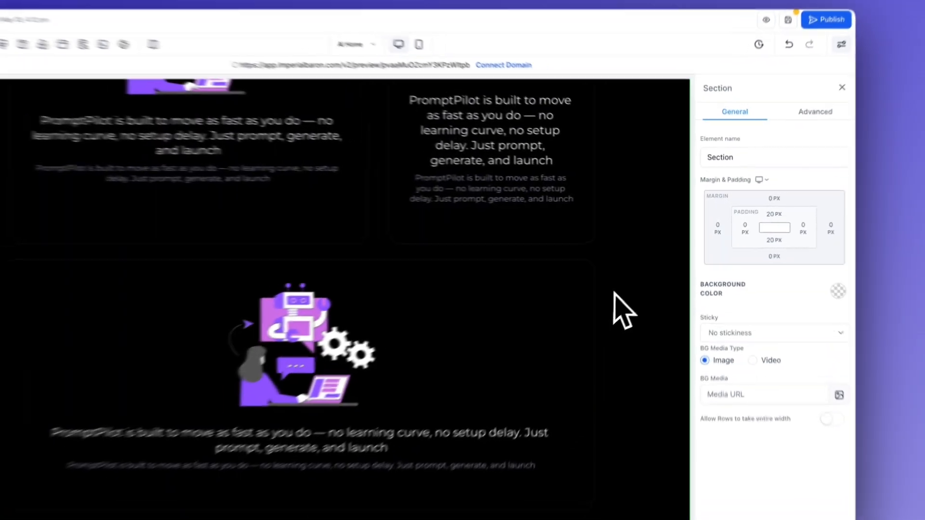
pyautogui.scroll(3, 658, 292)
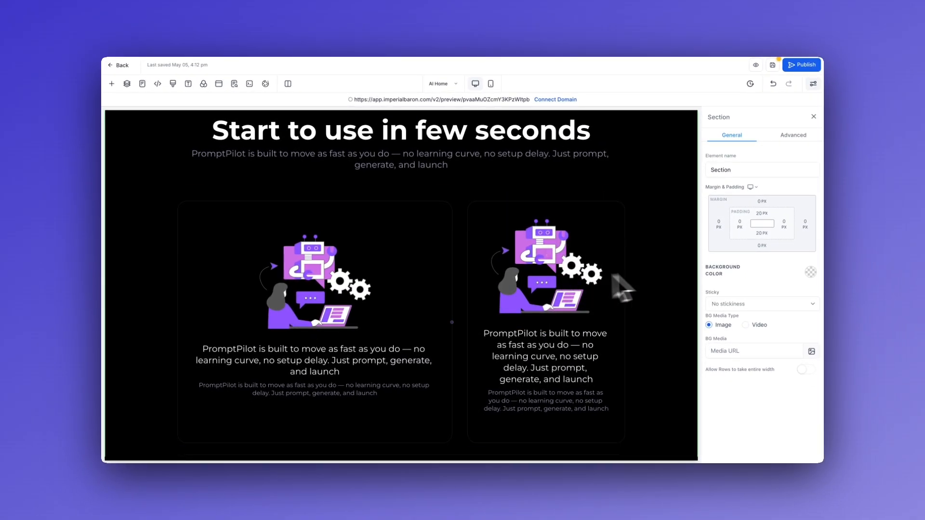
pyautogui.scroll(-1, 626, 288)
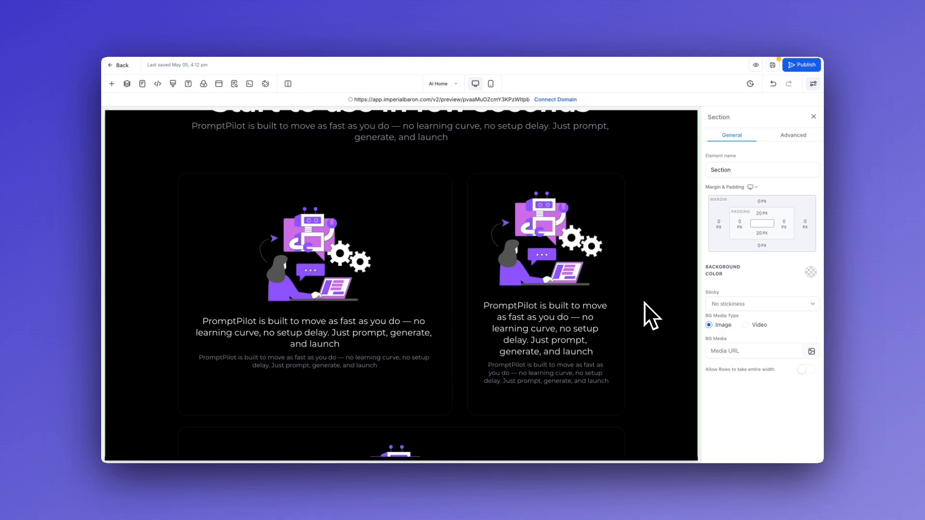
pyautogui.scroll(1, 644, 302)
pyautogui.scroll(-3, 643, 302)
pyautogui.scroll(2, 643, 302)
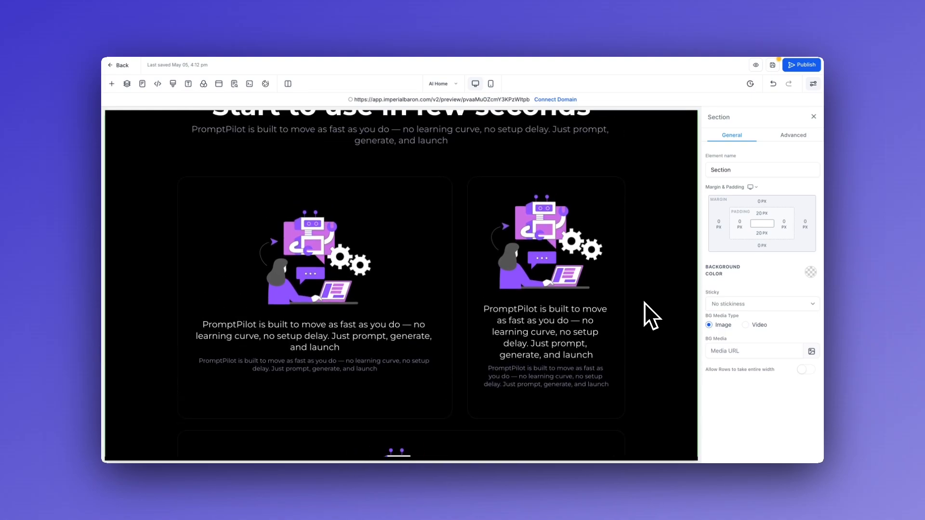
pyautogui.scroll(-5, 644, 302)
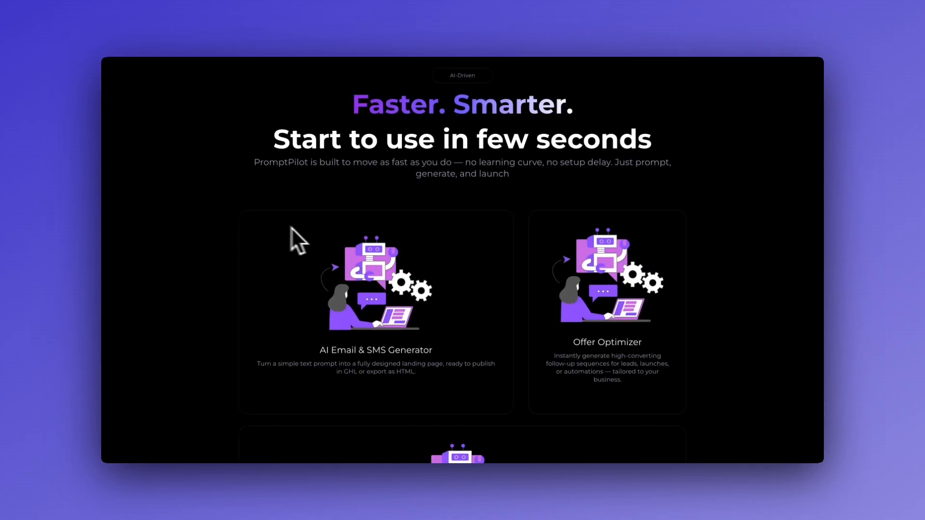
pyautogui.scroll(-2, 284, 225)
pyautogui.scroll(-3, 289, 238)
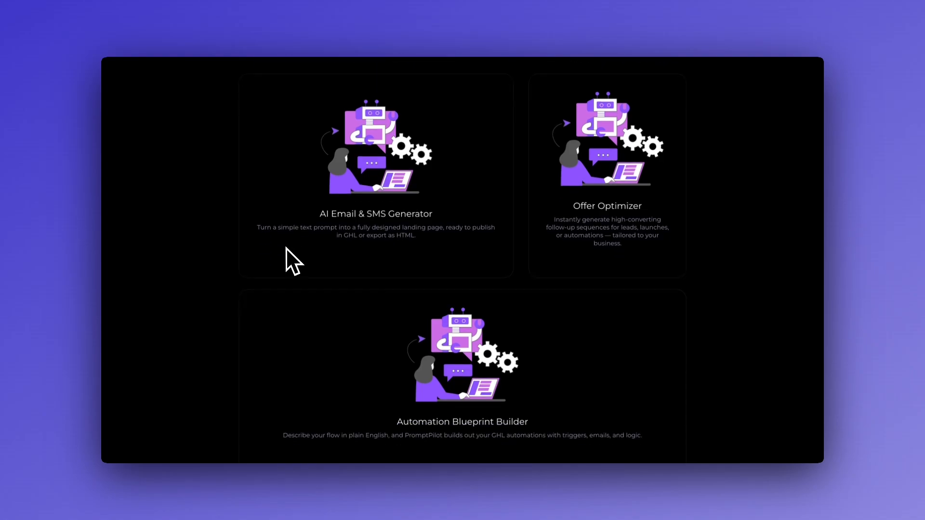
pyautogui.scroll(-1, 318, 274)
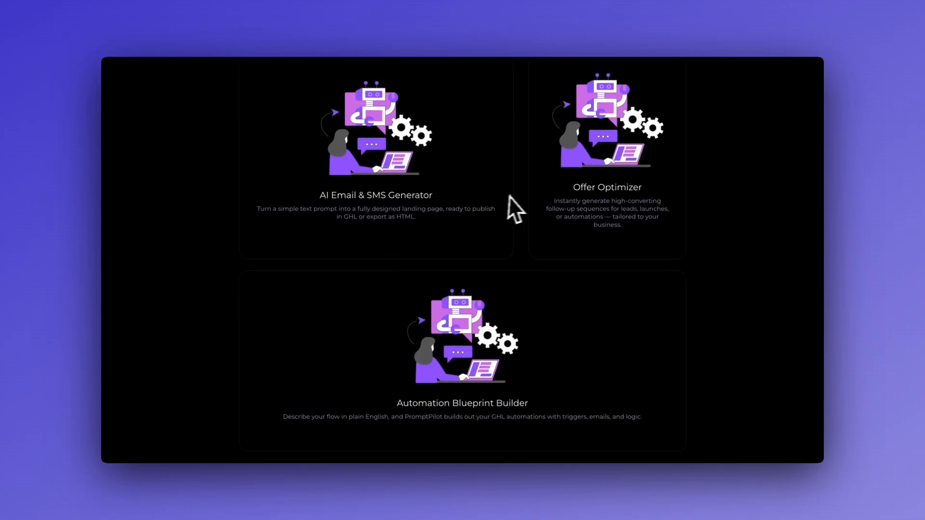
pyautogui.scroll(1, 521, 195)
pyautogui.scroll(10, 410, 169)
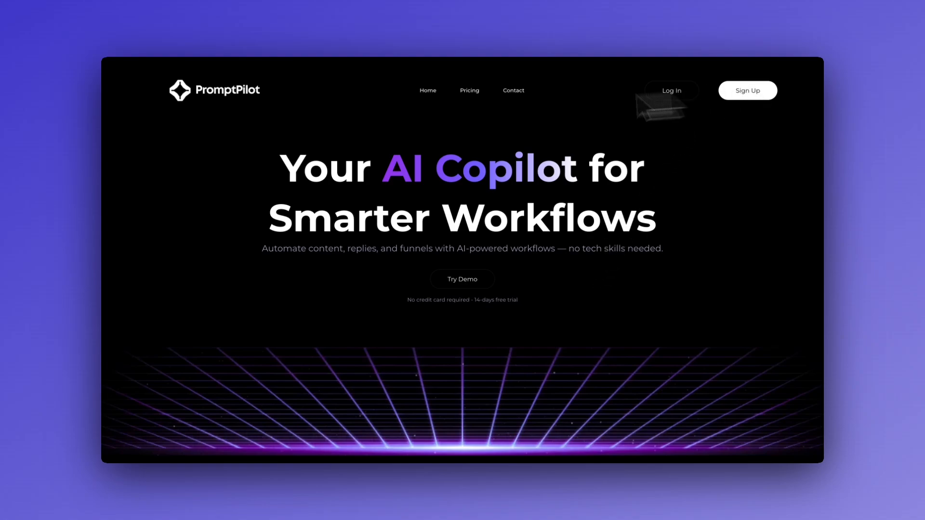
pyautogui.scroll(-3, 201, 241)
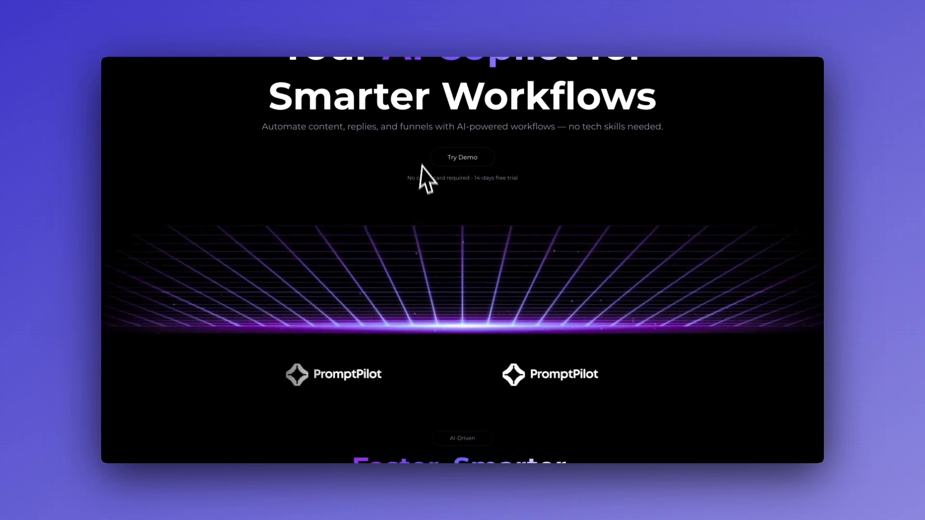
pyautogui.moveTo(408, 178); pyautogui.dragTo(524, 179)
pyautogui.click(509, 198)
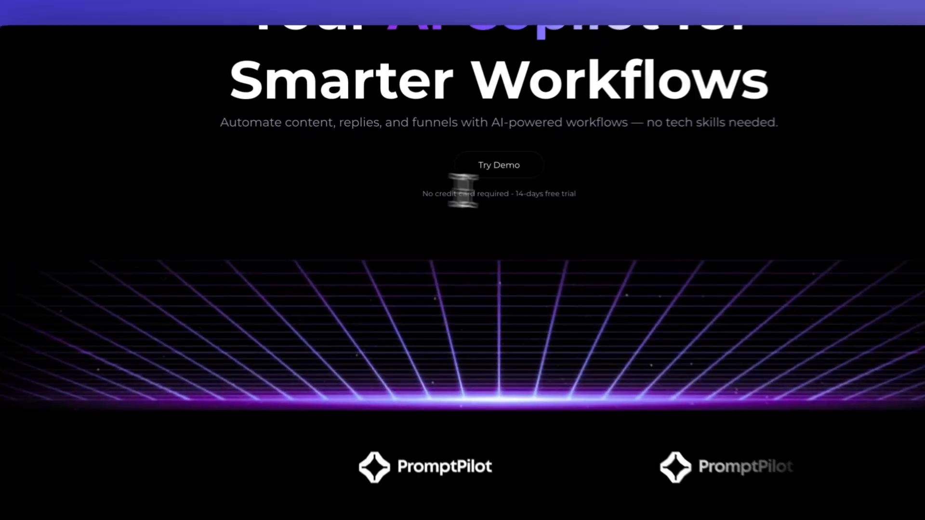
pyautogui.scroll(-3, 554, 222)
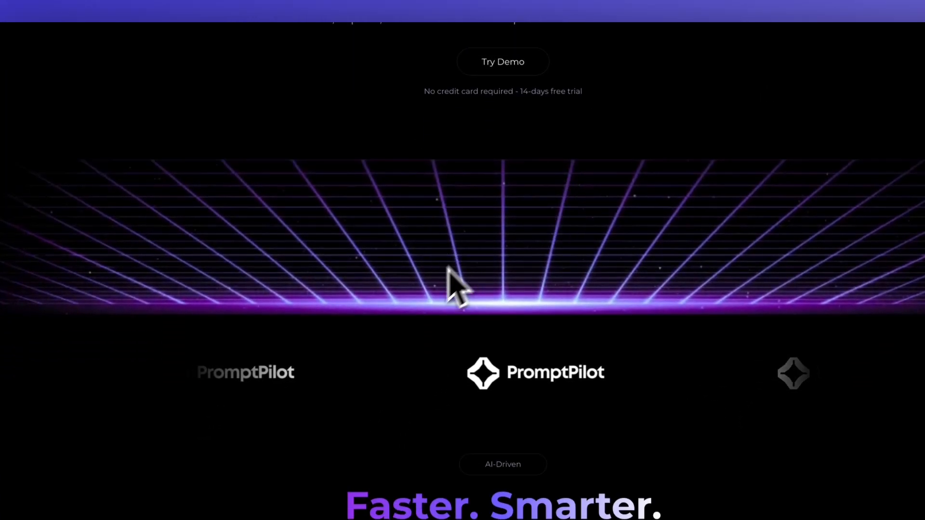
pyautogui.scroll(-1, 438, 282)
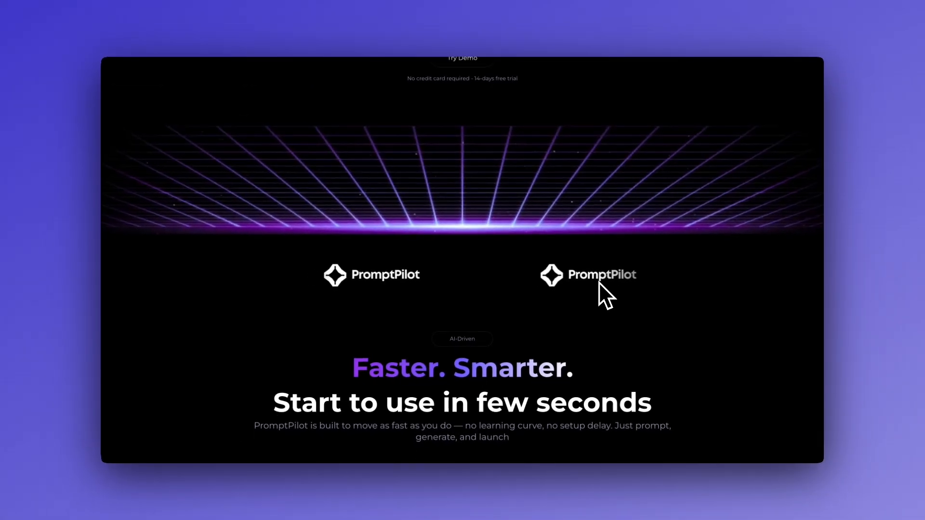
pyautogui.scroll(-5, 599, 290)
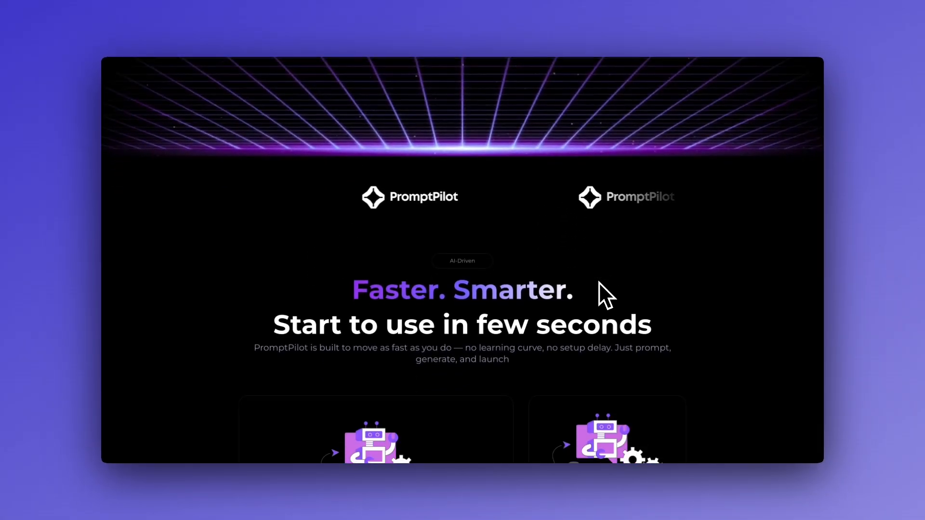
pyautogui.scroll(-1, 640, 167)
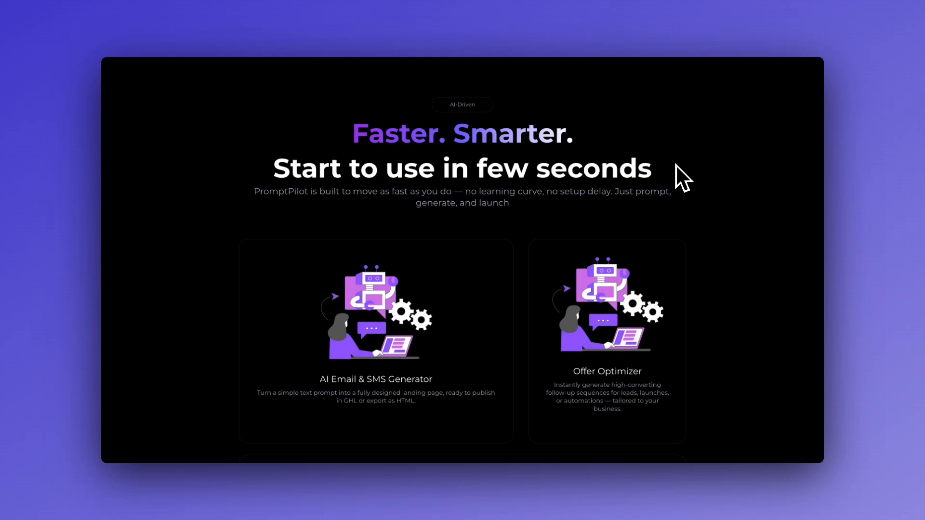
pyautogui.scroll(-3, 675, 163)
pyautogui.scroll(-2, 675, 164)
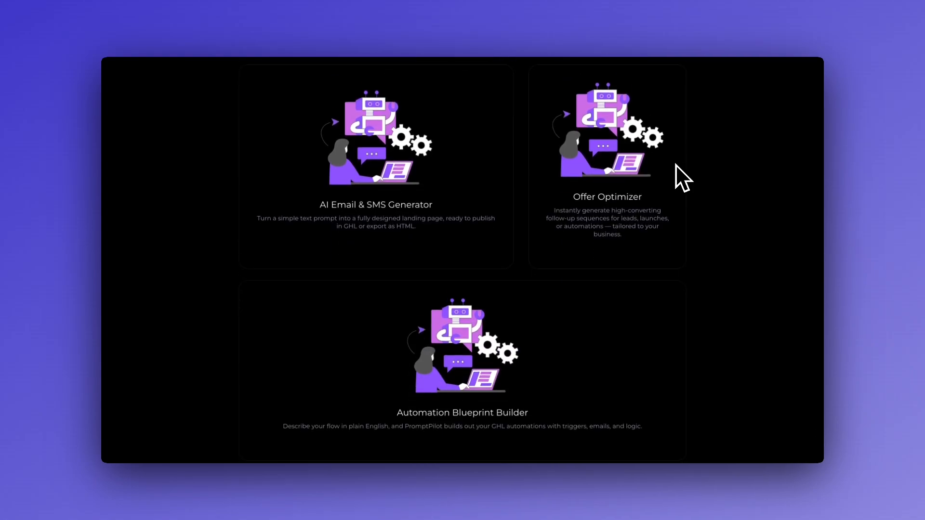
pyautogui.scroll(2, 676, 164)
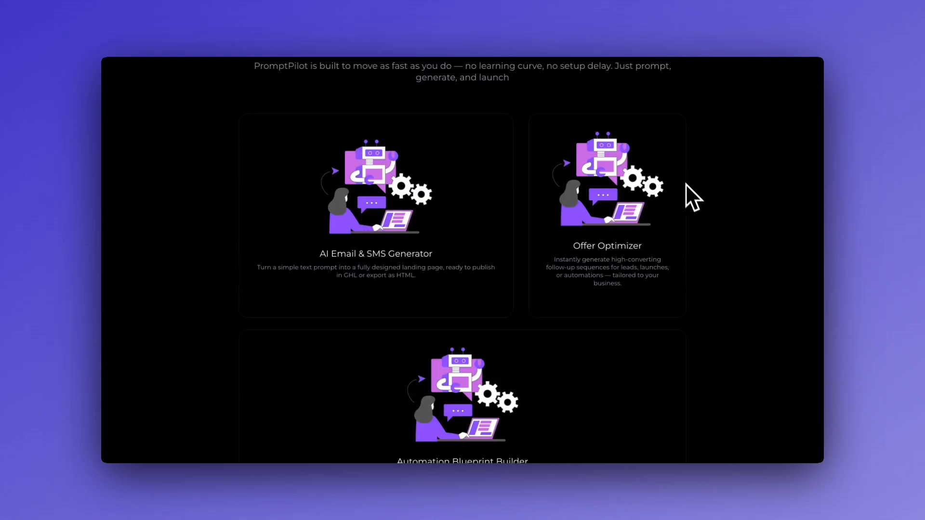
pyautogui.scroll(1, 688, 187)
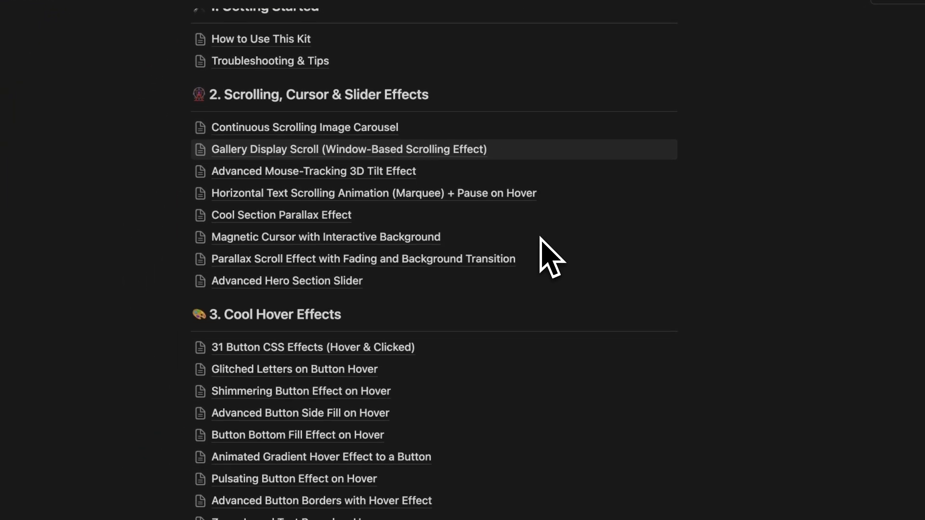
# Step: In the kit index under Cool Hover Effects, open the 'Cool Reactive Glow On Hover with Cursor Follow' guide
pyautogui.scroll(-5, 552, 258)
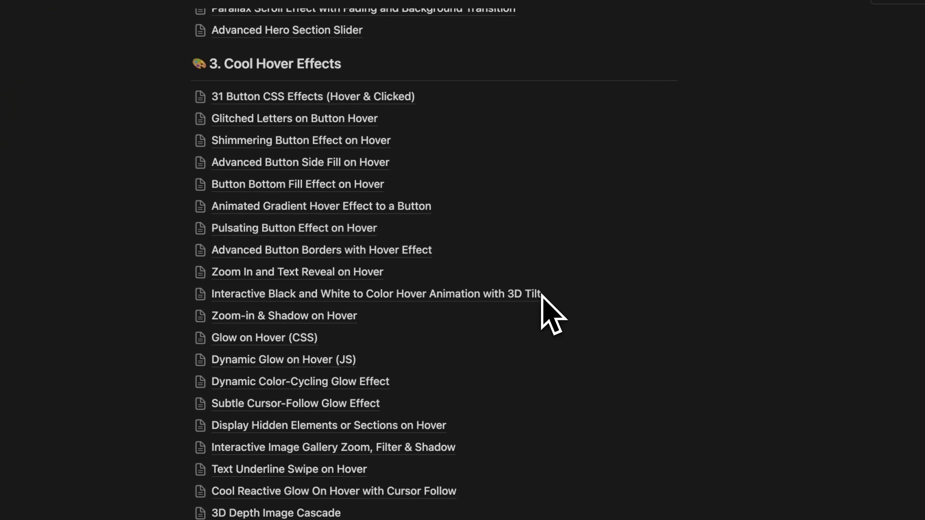
pyautogui.scroll(-5, 552, 313)
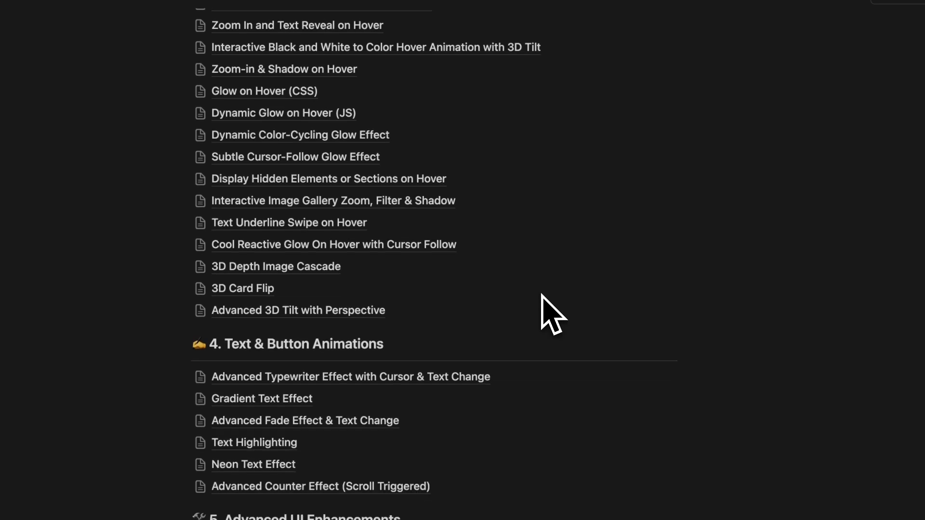
pyautogui.scroll(1, 551, 314)
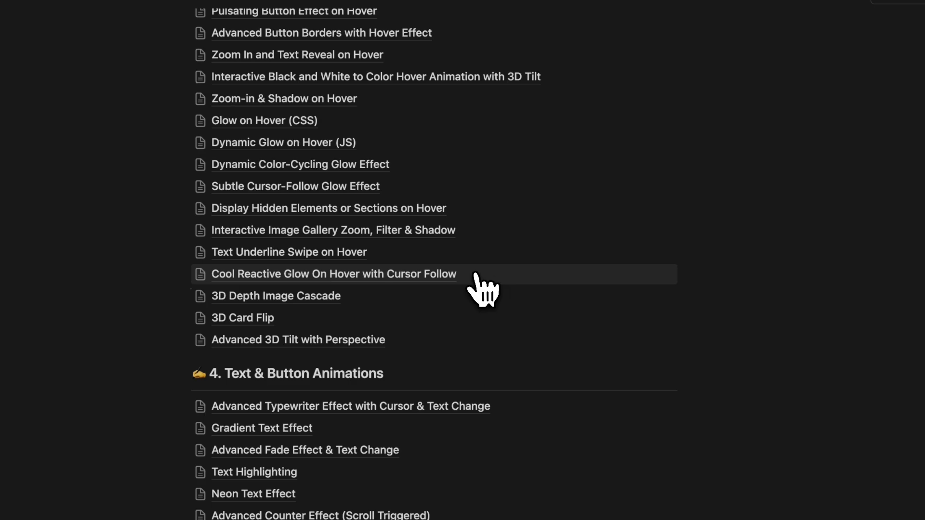
pyautogui.click(452, 279)
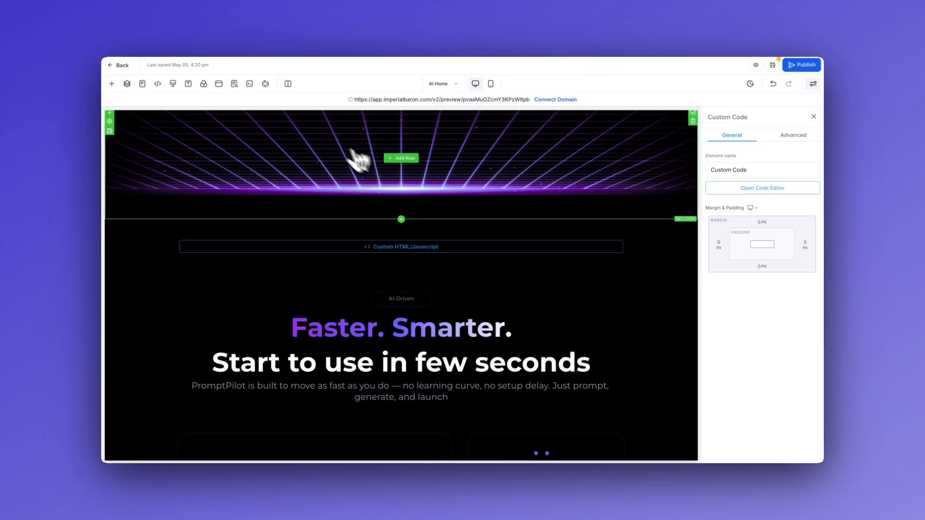
# Step: Select the AI Email & SMS Generator card's column and go to its Advanced Custom Class field
pyautogui.scroll(-8, 254, 212)
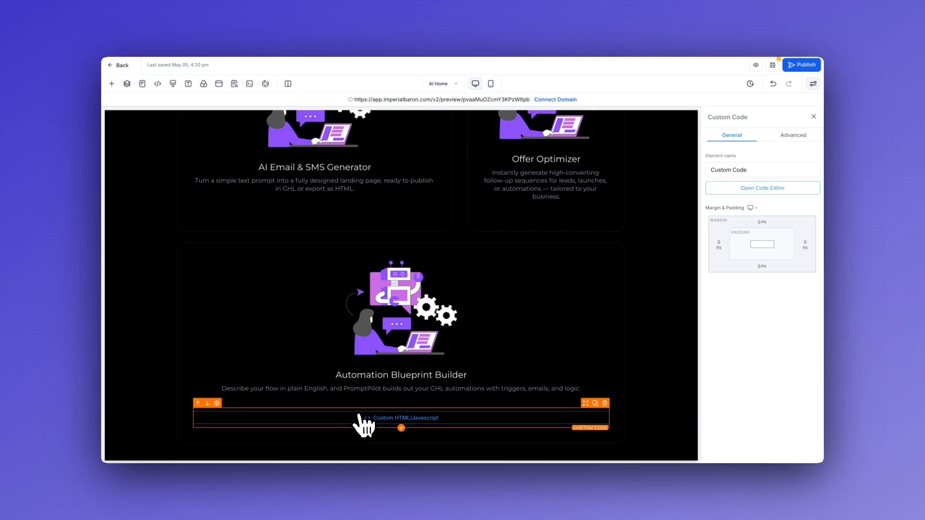
pyautogui.scroll(6, 360, 410)
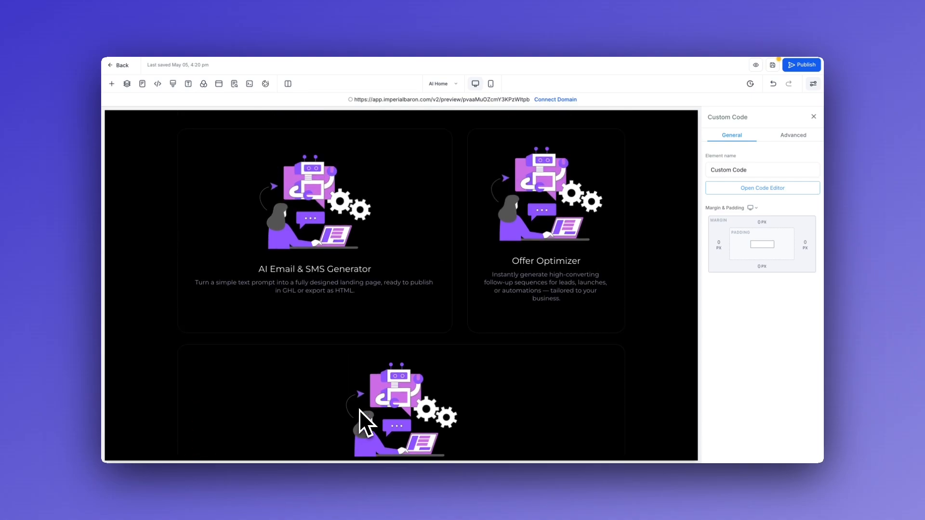
pyautogui.click(388, 313)
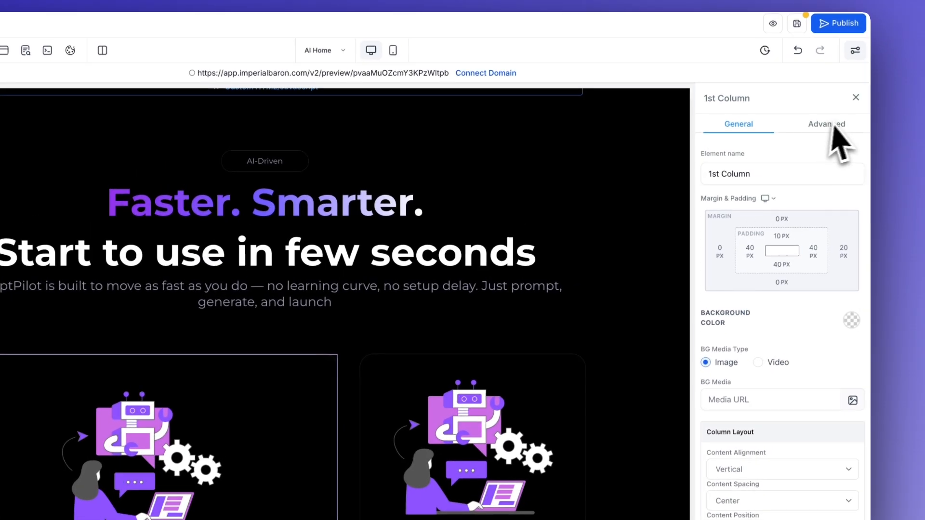
pyautogui.click(900, 75)
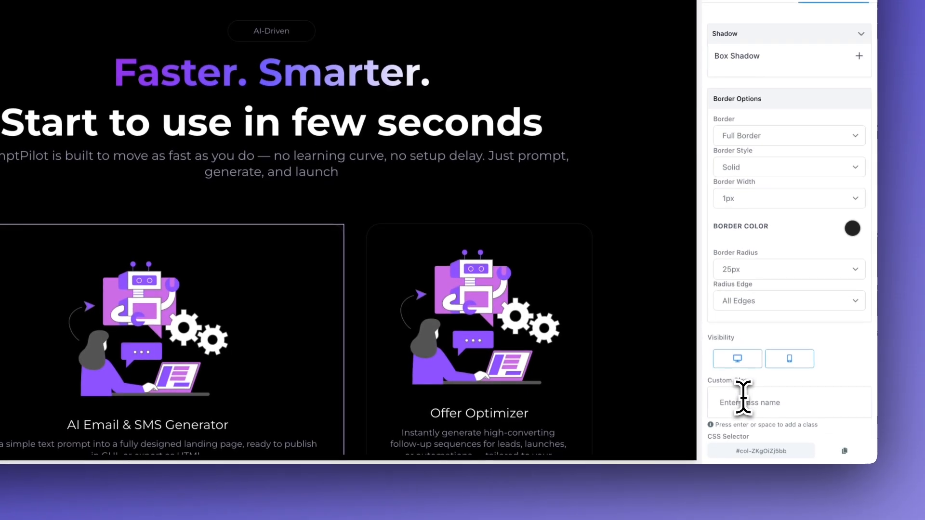
pyautogui.click(743, 398)
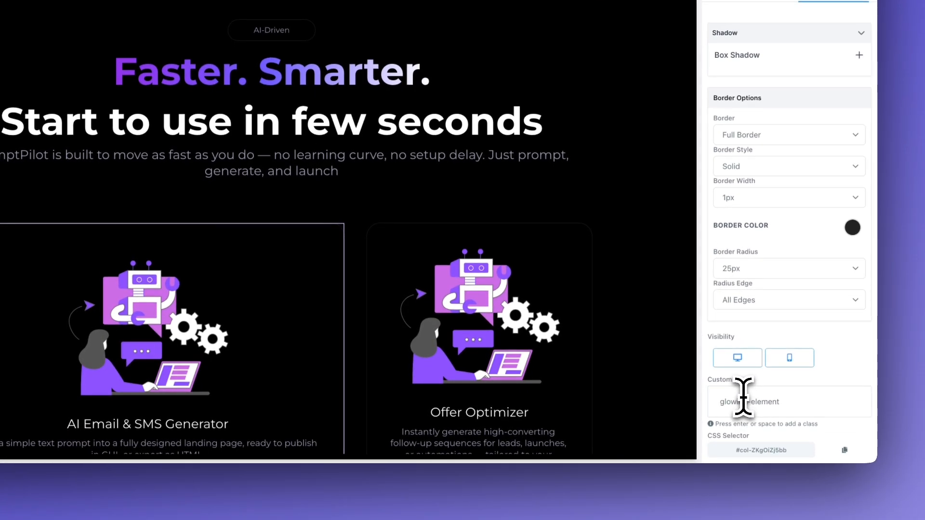
# Step: Confirm glowing-element and add color1 as custom classes on the first card's column
pyautogui.press('Return')
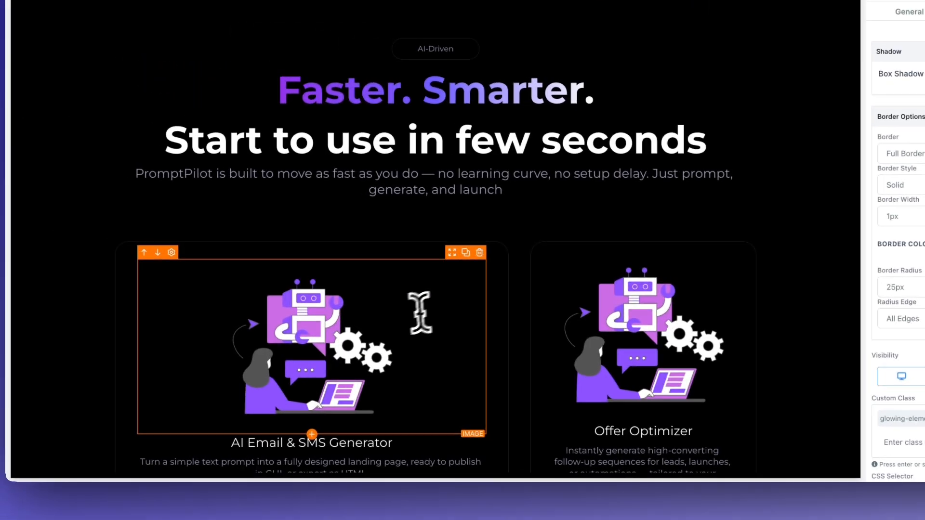
pyautogui.scroll(-5, 258, 290)
pyautogui.write('col')
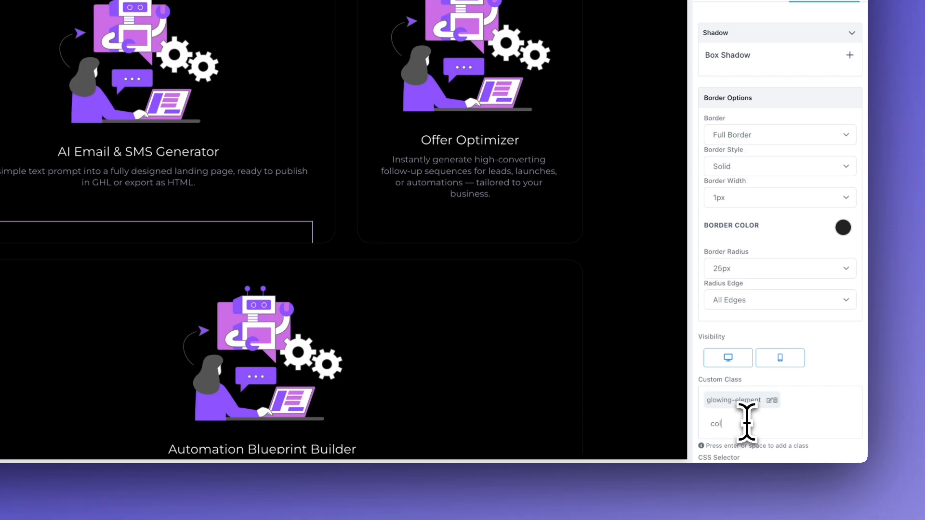
pyautogui.write('or1')
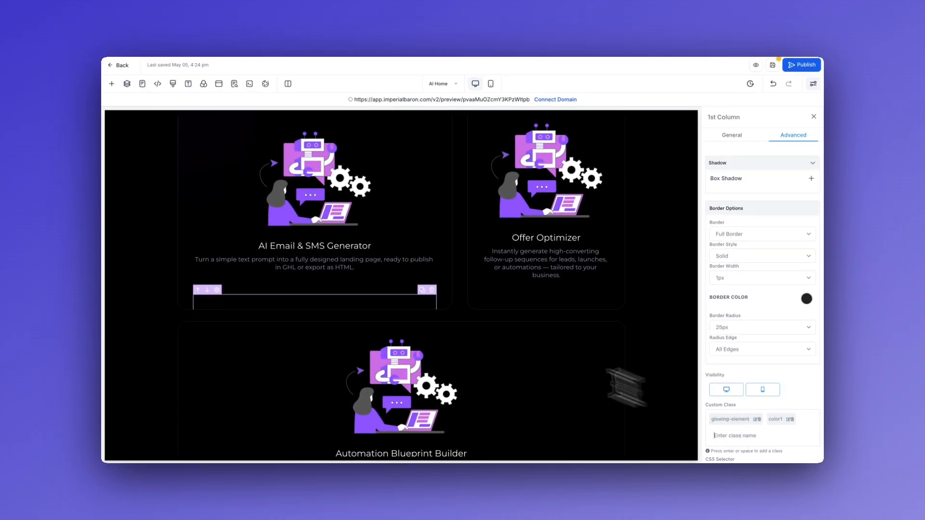
pyautogui.scroll(3, 223, 258)
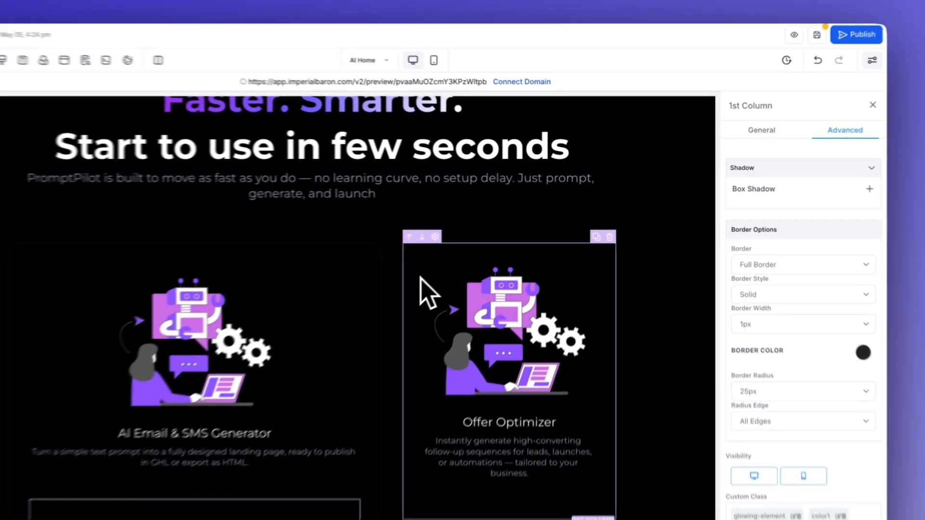
# Step: Select the Offer Optimizer card's column and bring up its advanced class settings
pyautogui.click(487, 262)
pyautogui.click(789, 135)
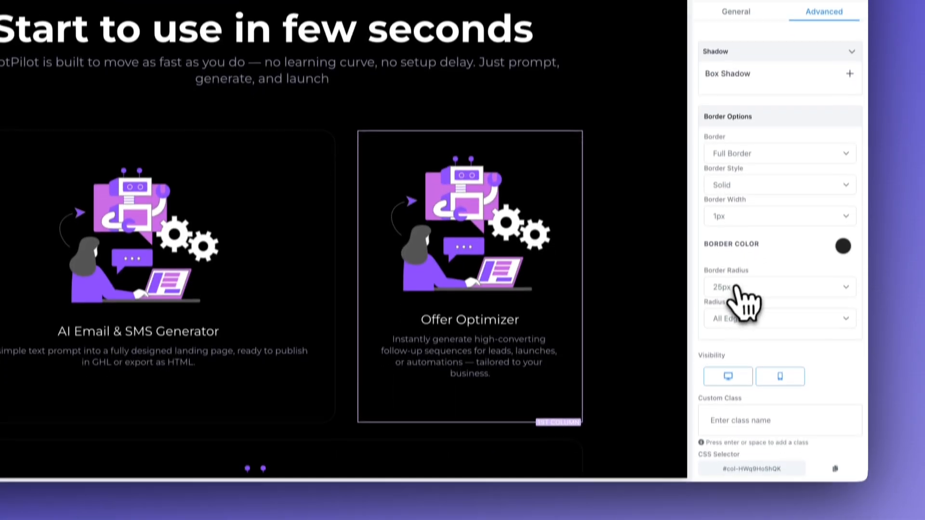
pyautogui.scroll(-1, 730, 407)
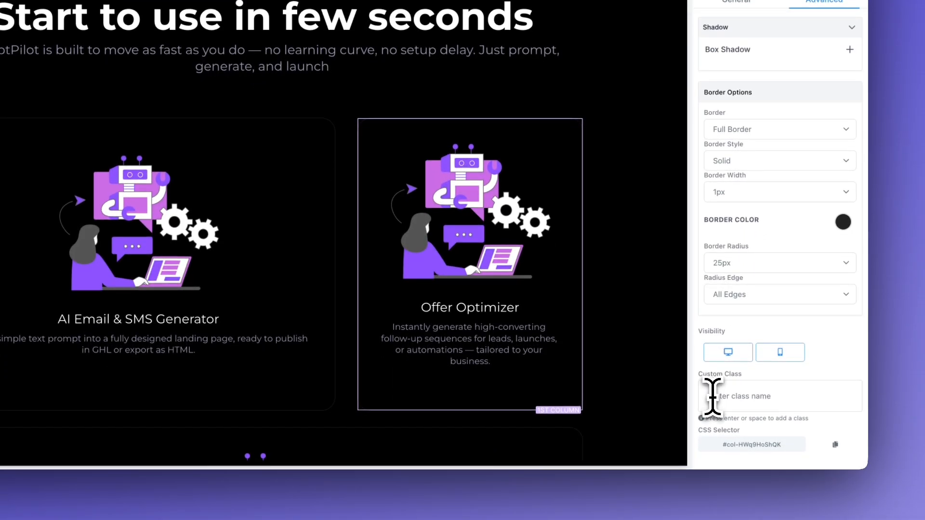
pyautogui.scroll(-3, 617, 378)
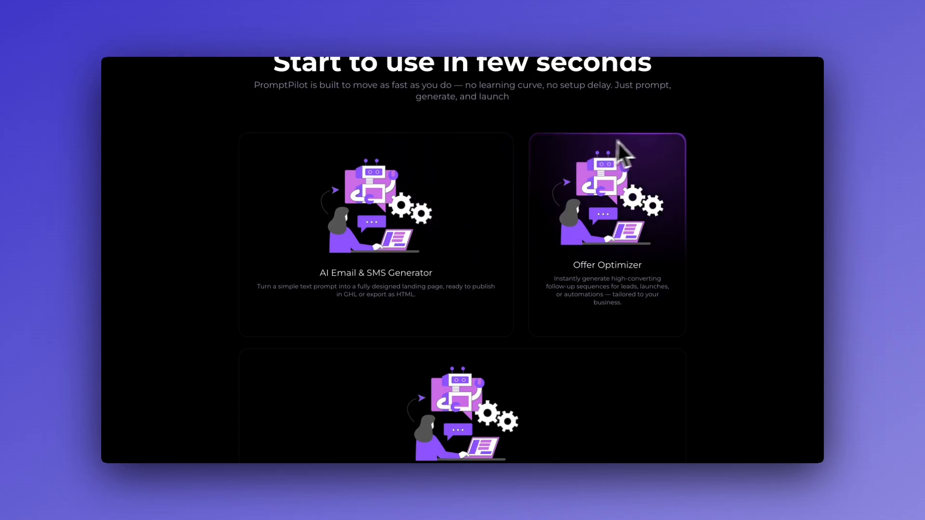
# Step: Test the purple hover glow on all three feature cards in preview, then return to the editor
pyautogui.scroll(-2, 530, 227)
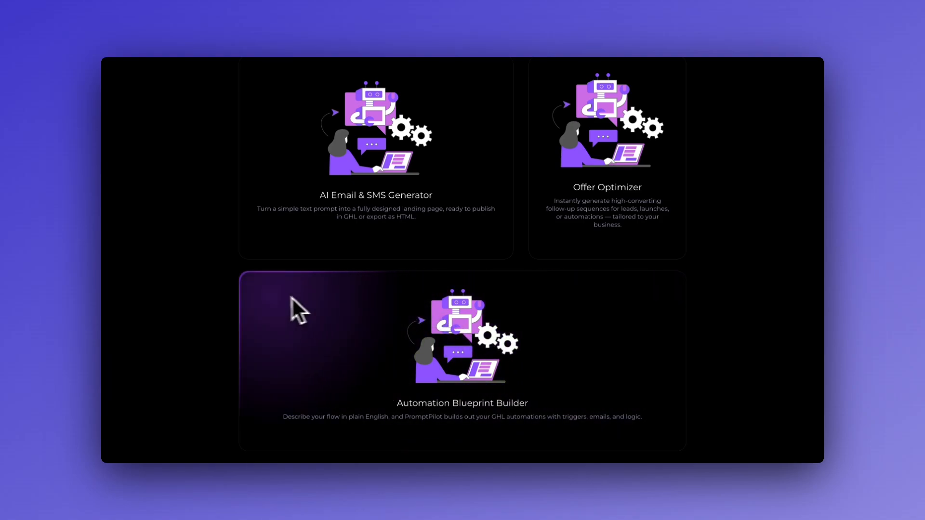
pyautogui.scroll(1, 280, 298)
pyautogui.scroll(1, 265, 250)
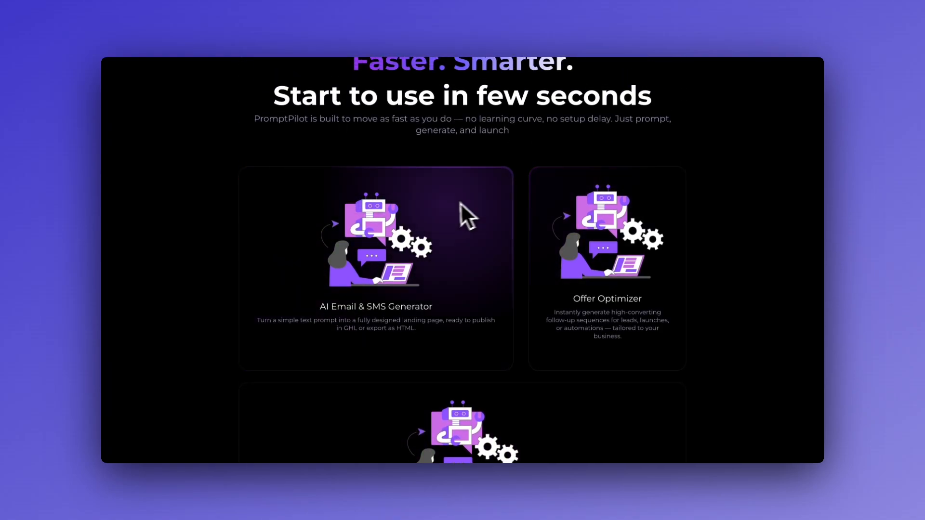
pyautogui.scroll(1, 455, 210)
pyautogui.scroll(1, 272, 247)
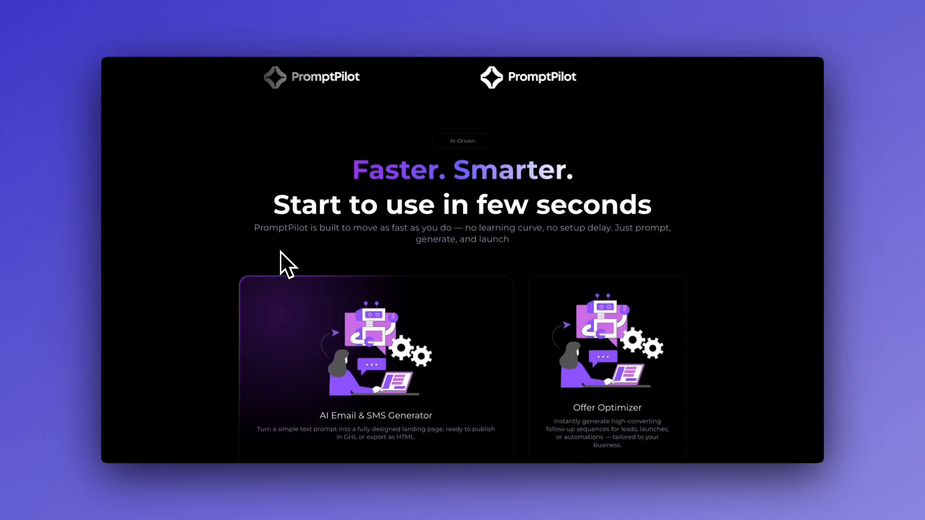
pyautogui.scroll(-2, 277, 314)
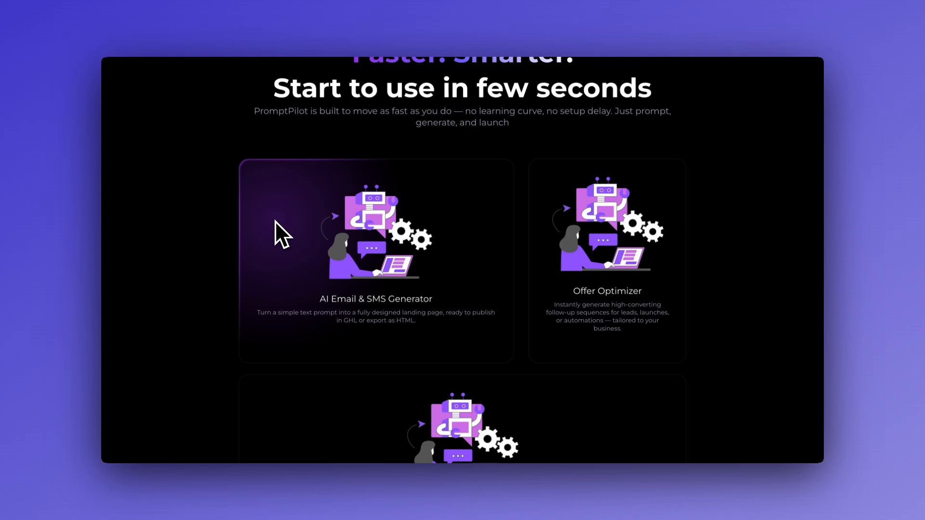
pyautogui.scroll(1, 277, 289)
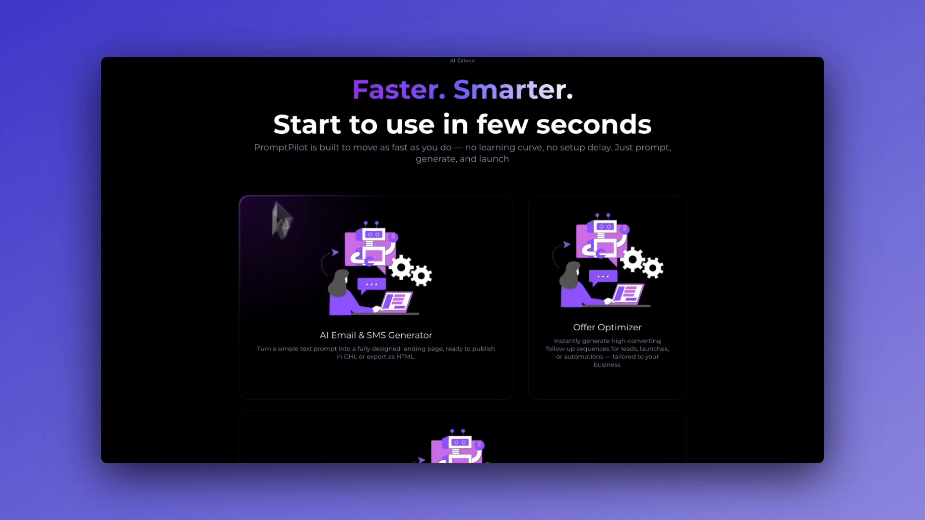
pyautogui.scroll(-2, 336, 331)
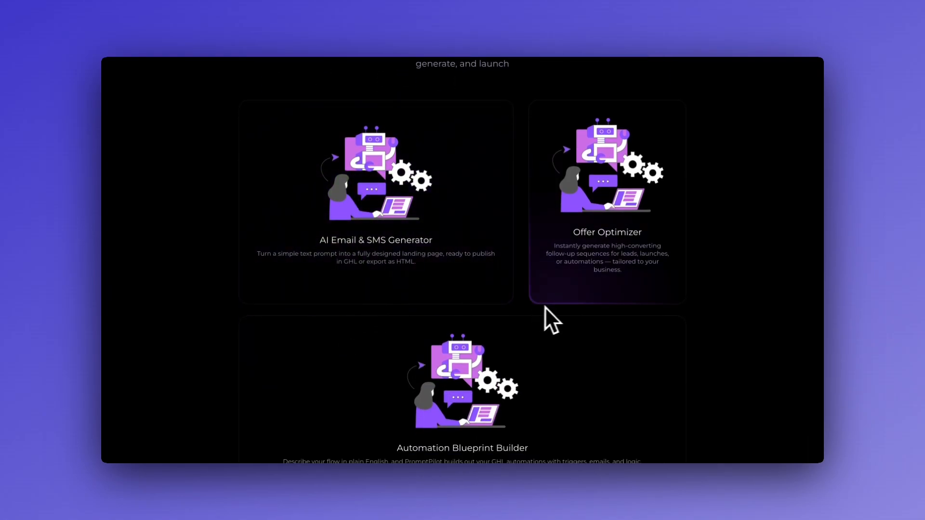
pyautogui.scroll(1, 544, 337)
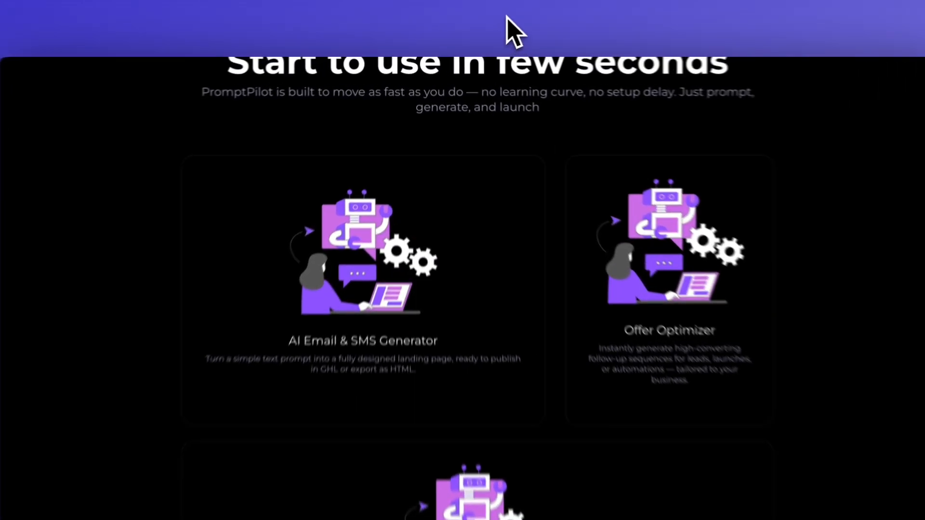
pyautogui.click(506, 16)
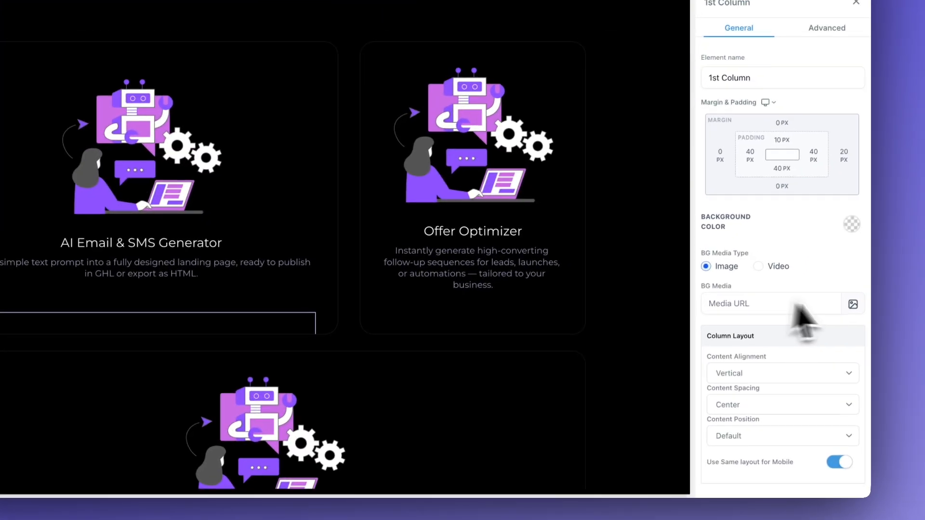
# Step: Give the column a grid (2).png background image positioned Full Center without parallax
pyautogui.click(852, 303)
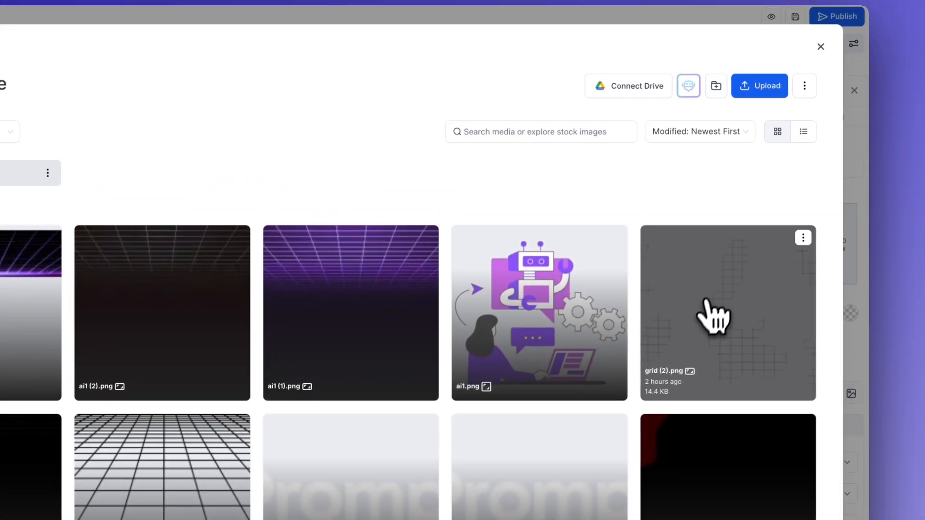
pyautogui.click(735, 260)
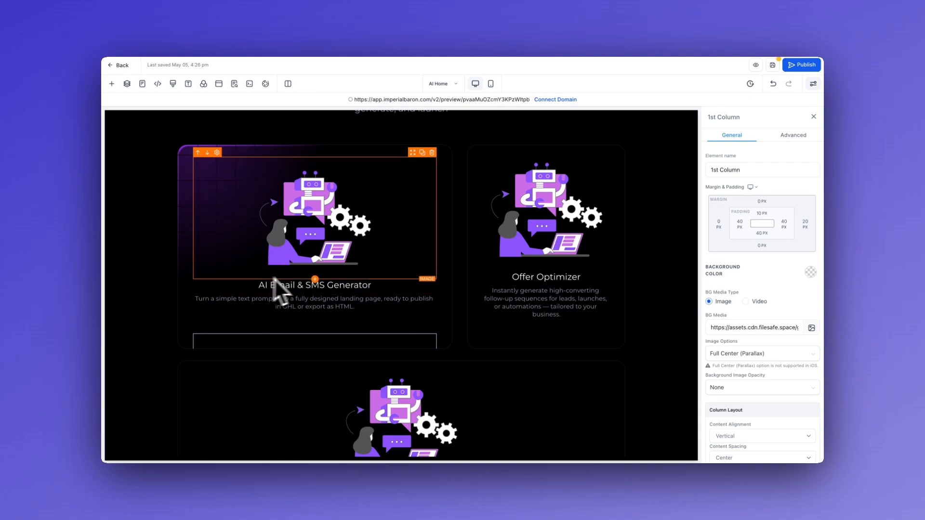
pyautogui.click(728, 354)
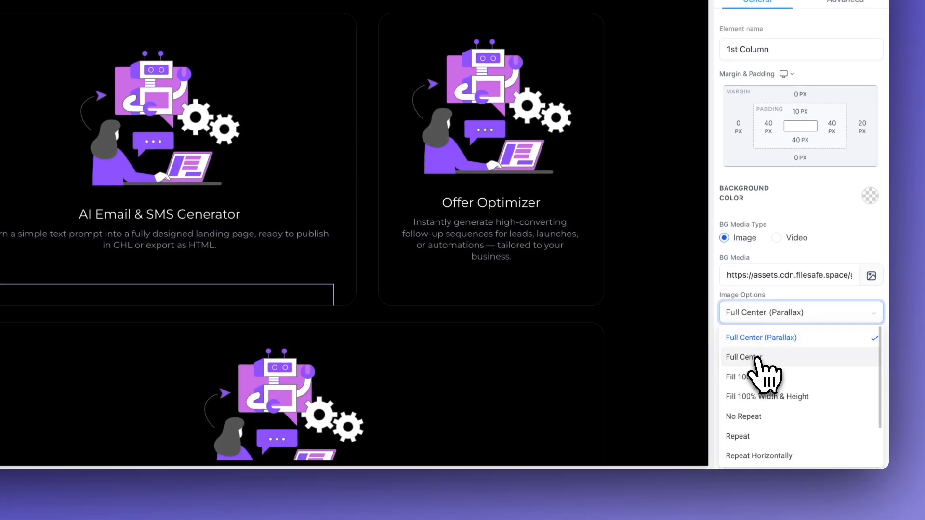
pyautogui.click(756, 358)
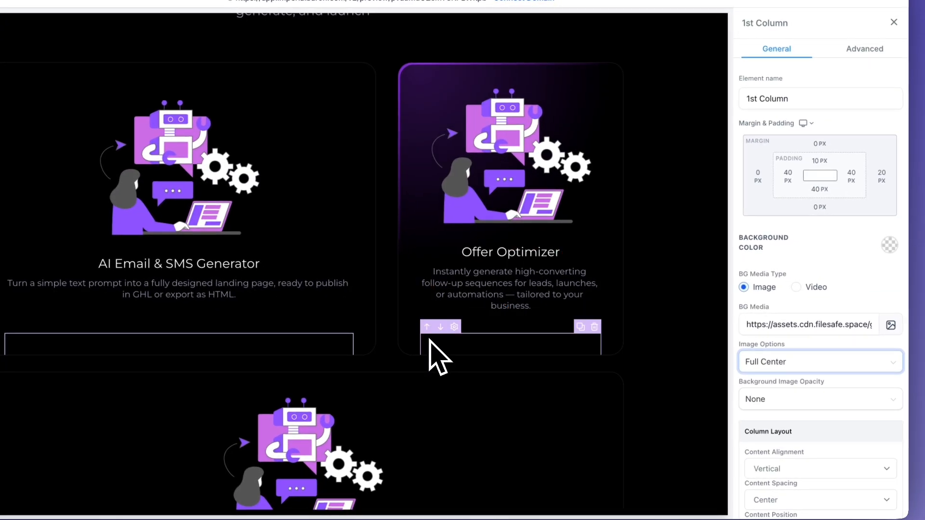
# Step: Select another feature card column and scroll through the cards
pyautogui.click(430, 337)
pyautogui.scroll(-2, 430, 339)
pyautogui.scroll(1, 443, 320)
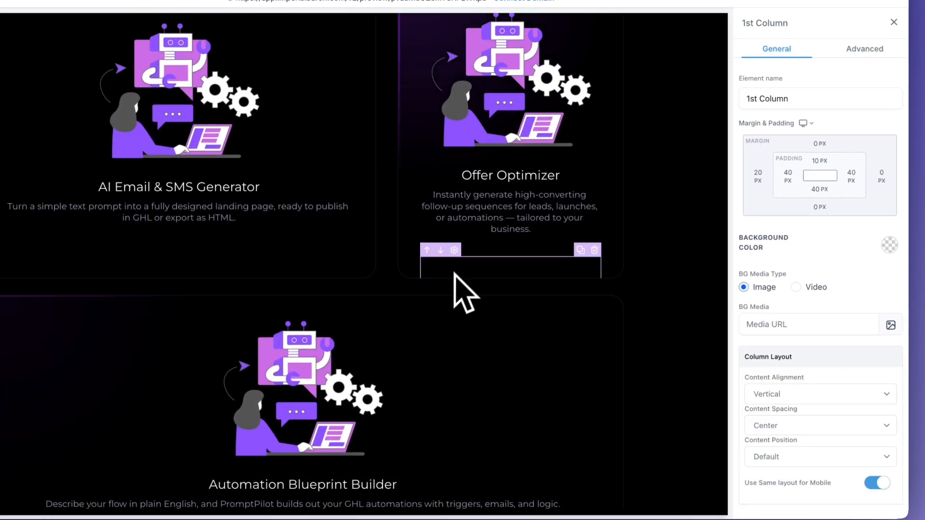
pyautogui.scroll(-1, 461, 278)
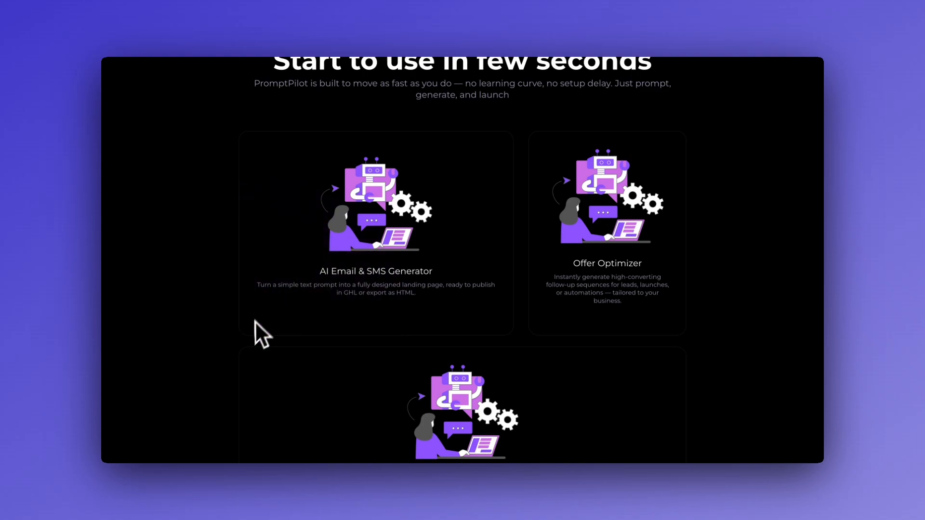
# Step: Scroll up and down through the feature cards section of the page
pyautogui.scroll(2, 160, 440)
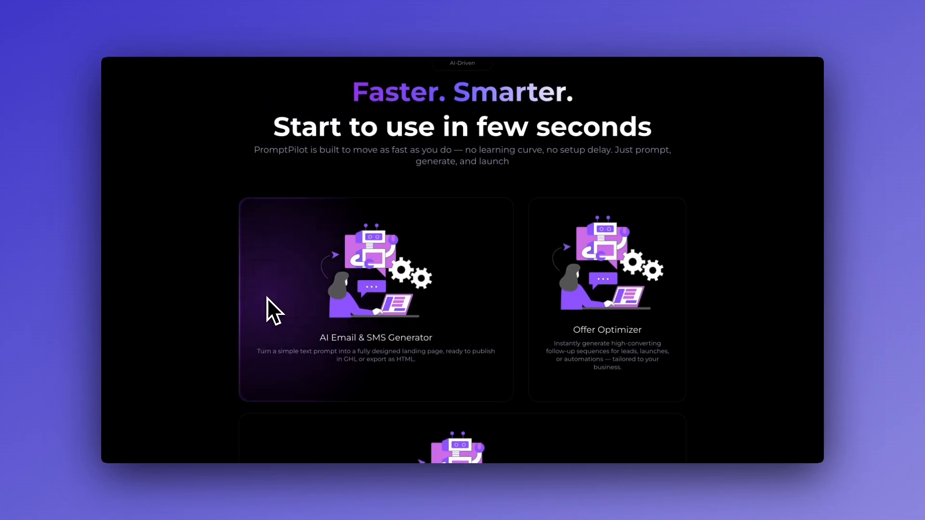
pyautogui.scroll(1, 190, 300)
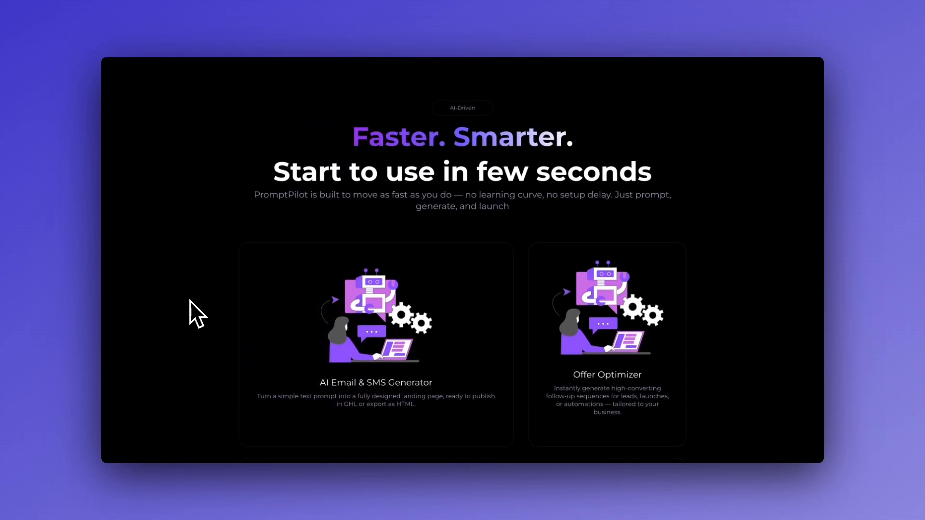
pyautogui.scroll(-1, 218, 287)
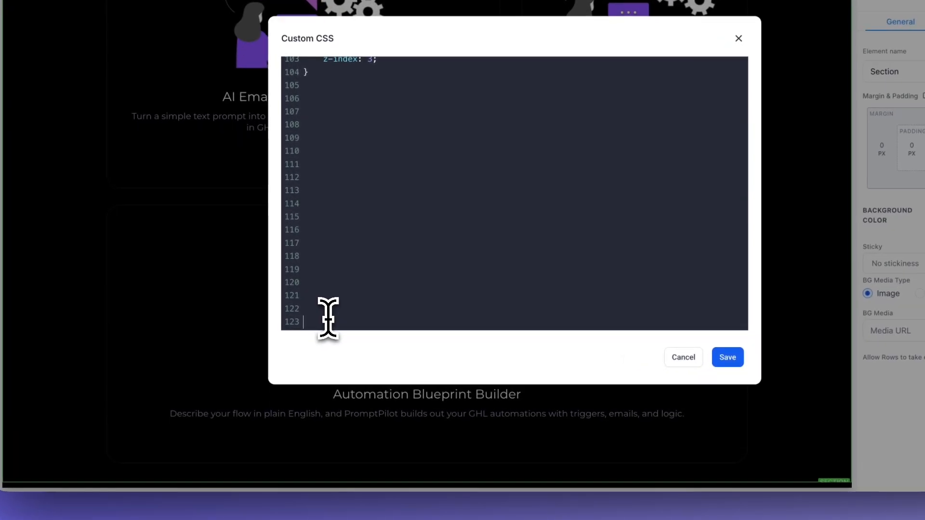
# Step: Paste a .bg rule with a circular dark-purple-to-black radial-gradient background into the custom CSS and save
pyautogui.write('.bg {     background: radial-gradient(circle,rgba(53, 0, 97, 1) 0%, rgba(0, 0, 0, 1) 37%); }')
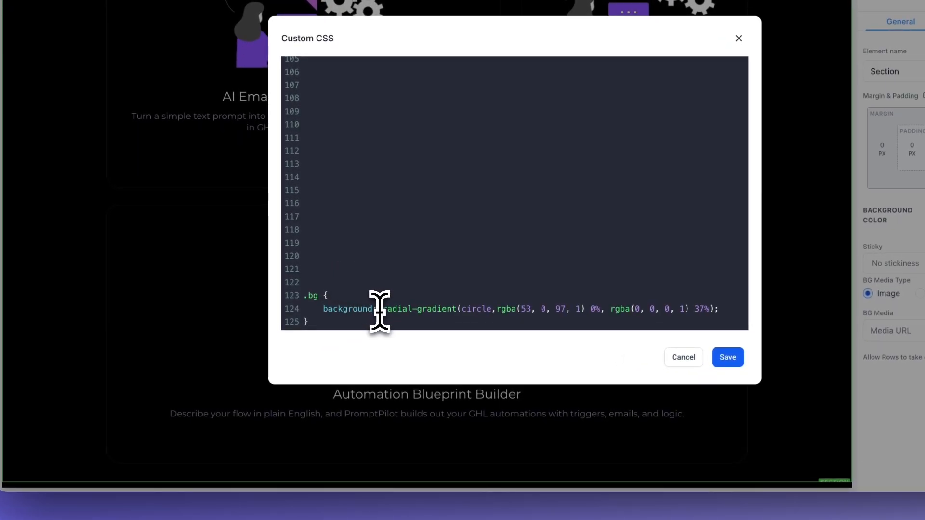
pyautogui.moveTo(341, 298); pyautogui.dragTo(424, 298)
pyautogui.click(424, 298)
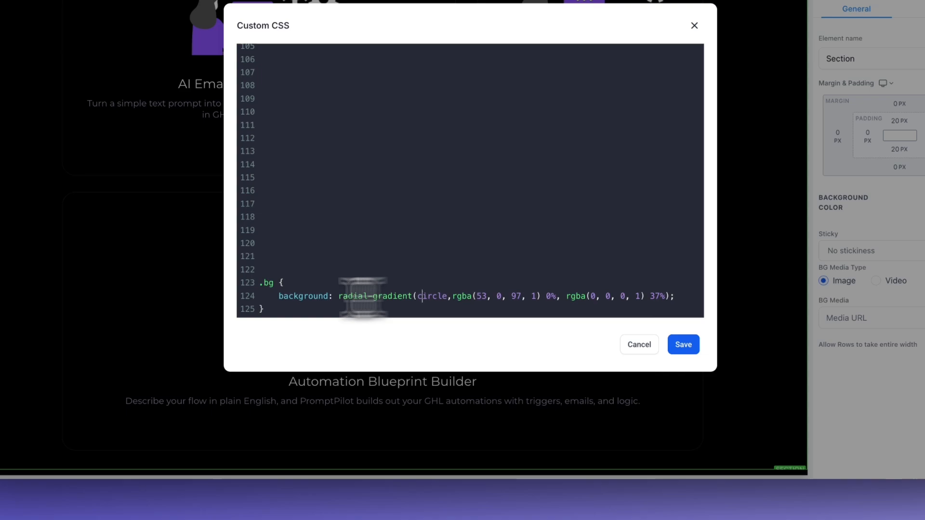
pyautogui.doubleClick(301, 298)
pyautogui.click(308, 291)
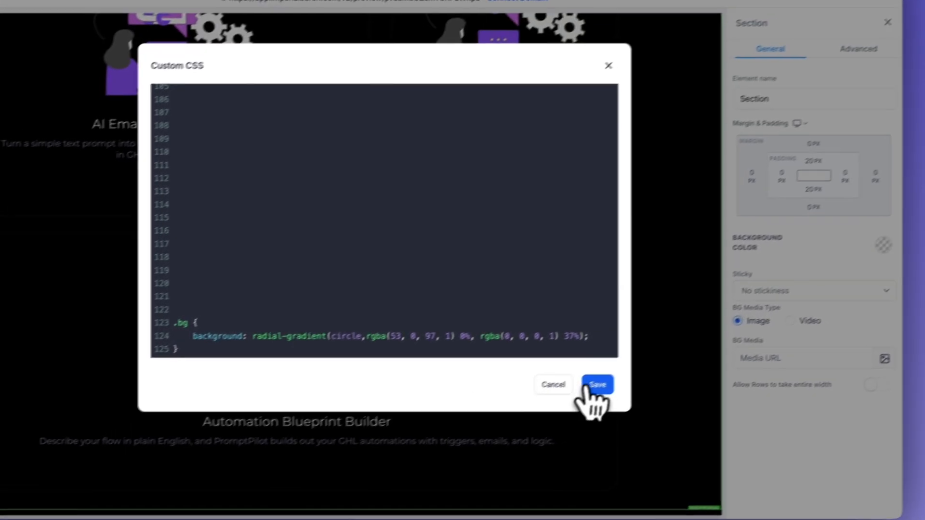
pyautogui.click(597, 384)
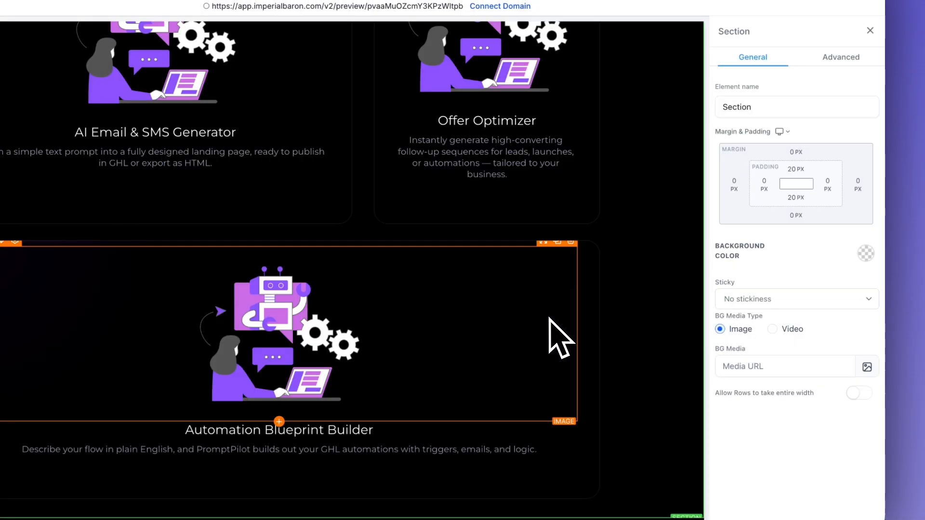
pyautogui.scroll(8, 630, 243)
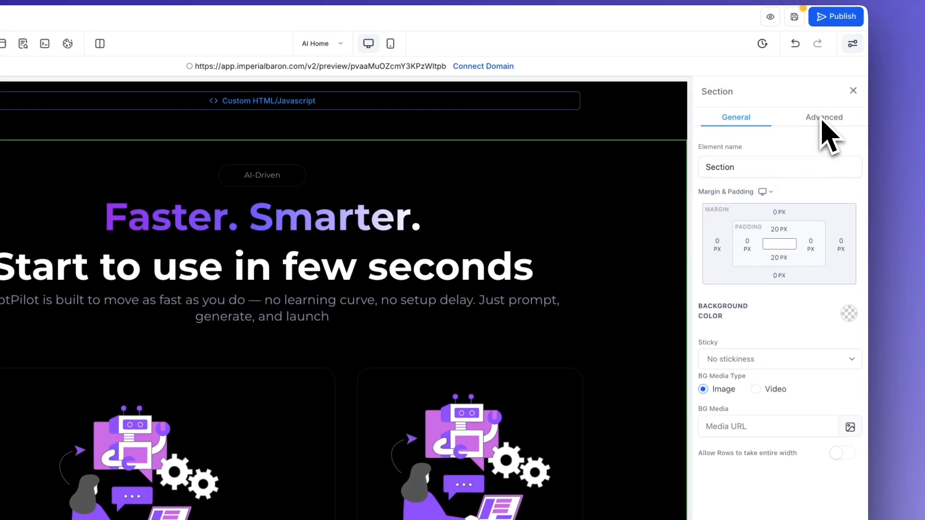
# Step: Add the custom class bg to the feature-card section so the radial purple glow appears
pyautogui.click(831, 82)
pyautogui.click(750, 391)
pyautogui.write('bg')
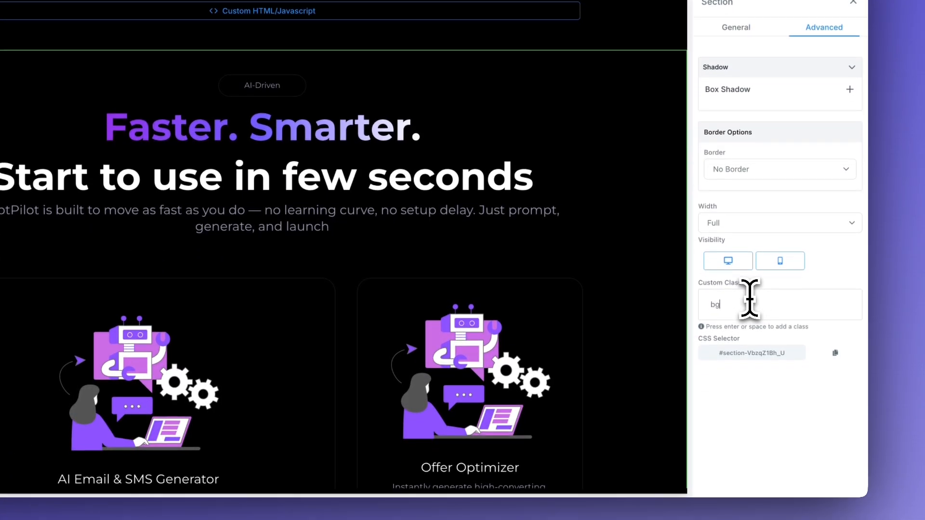
pyautogui.press('Return')
pyautogui.scroll(-5, 464, 385)
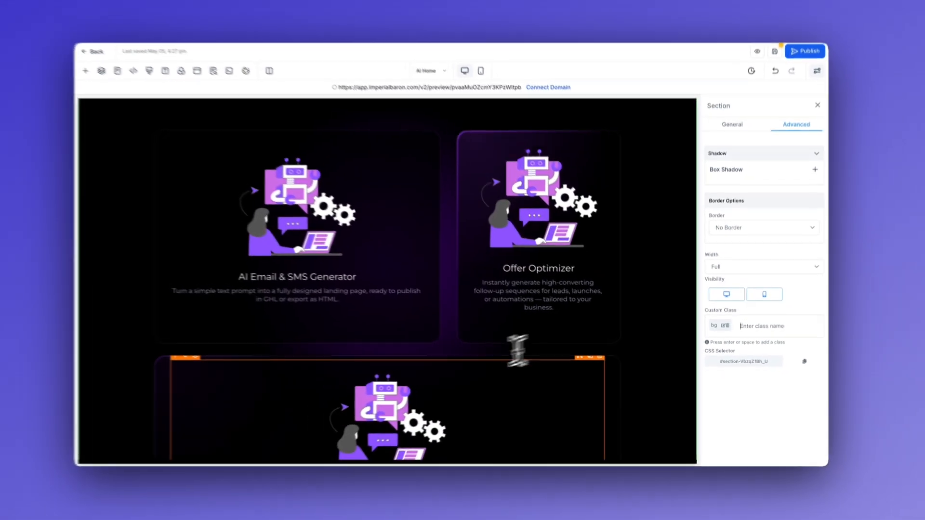
pyautogui.scroll(1, 649, 374)
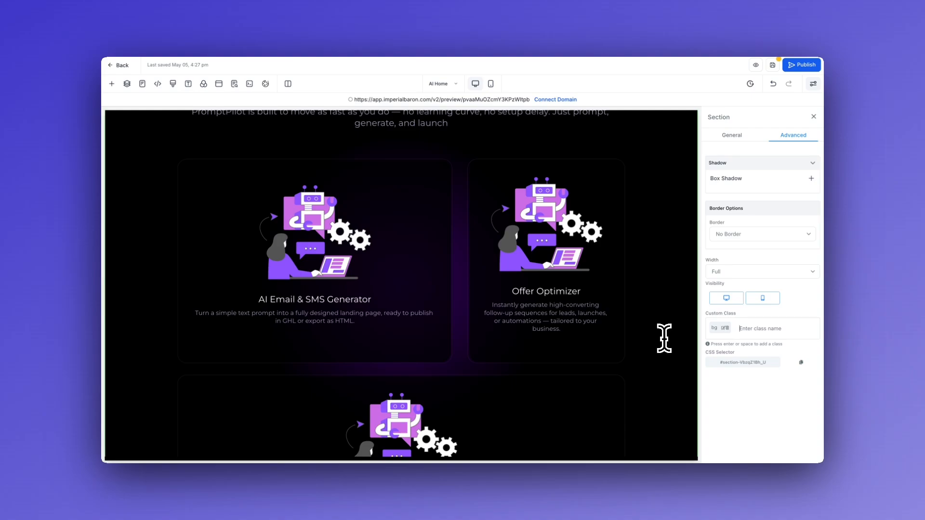
pyautogui.scroll(1, 673, 191)
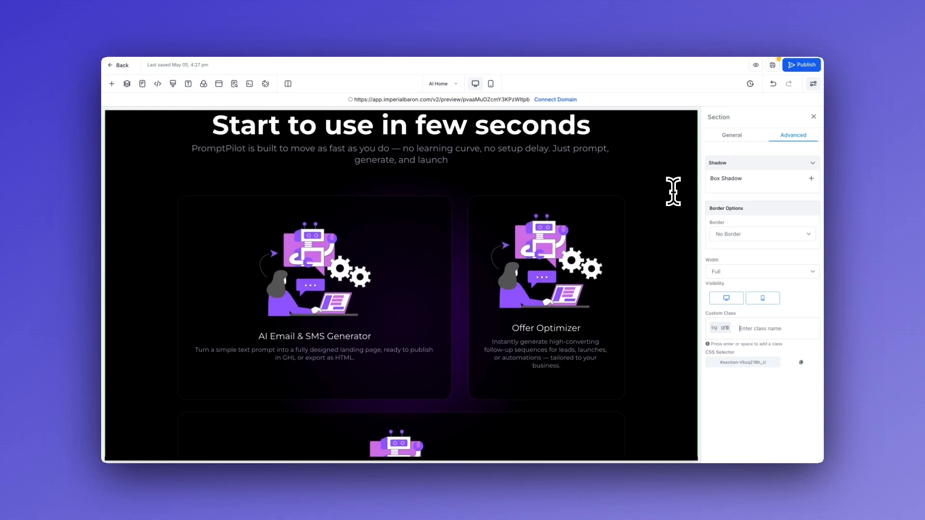
pyautogui.scroll(2, 673, 192)
pyautogui.scroll(-3, 673, 191)
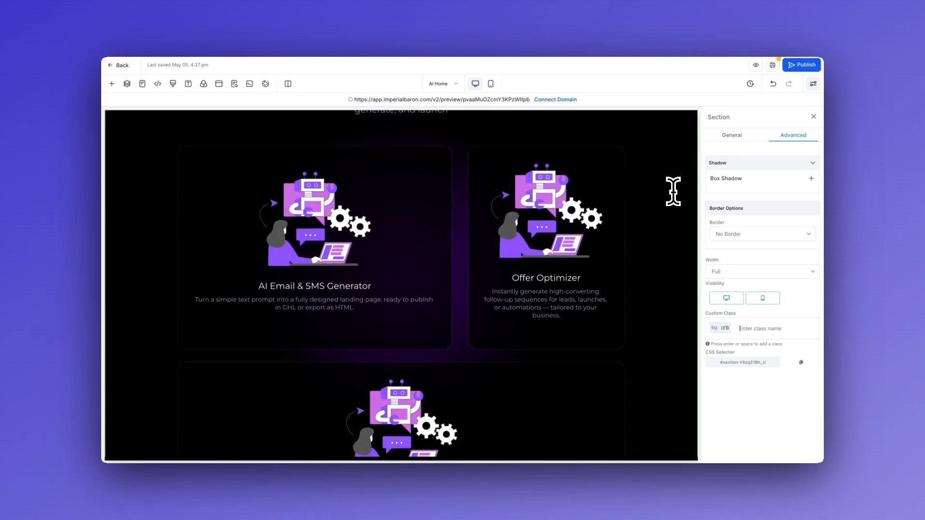
# Step: Preview the page and scroll from hero to feature cards to check the purple radial background
pyautogui.click(755, 64)
pyautogui.scroll(-3, 152, 269)
pyautogui.scroll(-2, 152, 269)
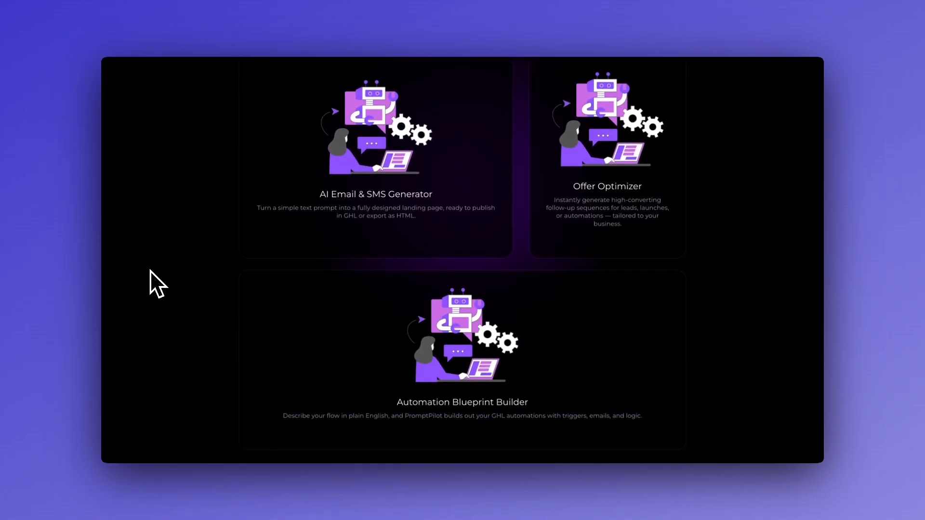
pyautogui.scroll(1, 310, 185)
pyautogui.scroll(1, 310, 184)
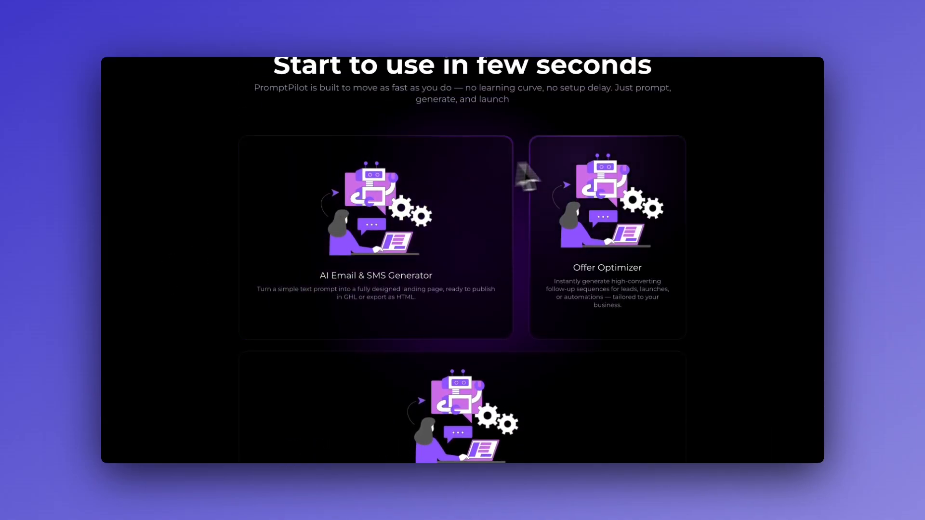
pyautogui.scroll(4, 675, 181)
pyautogui.scroll(5, 655, 214)
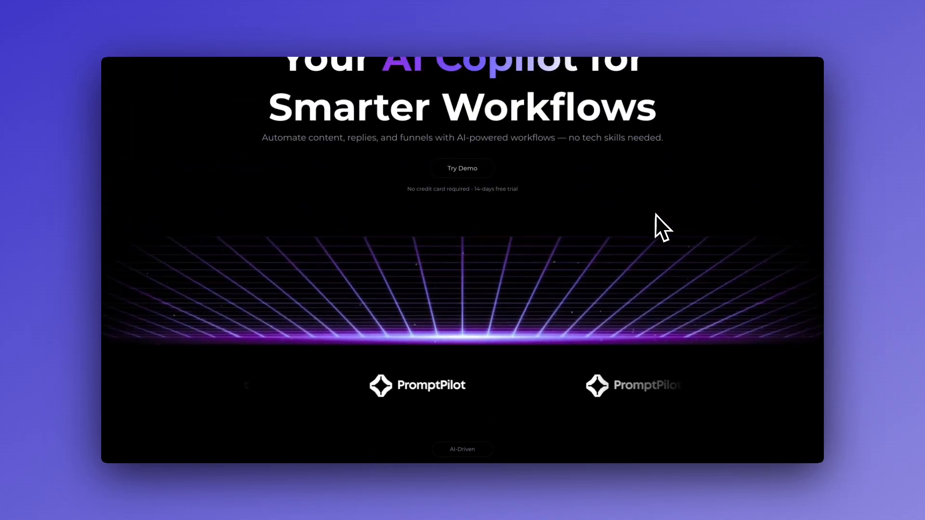
pyautogui.scroll(-10, 688, 253)
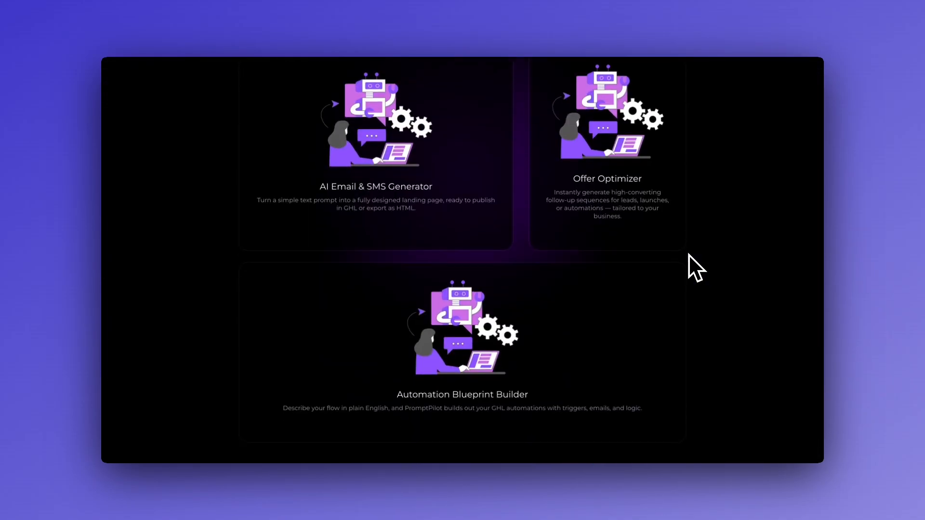
pyautogui.scroll(1, 688, 255)
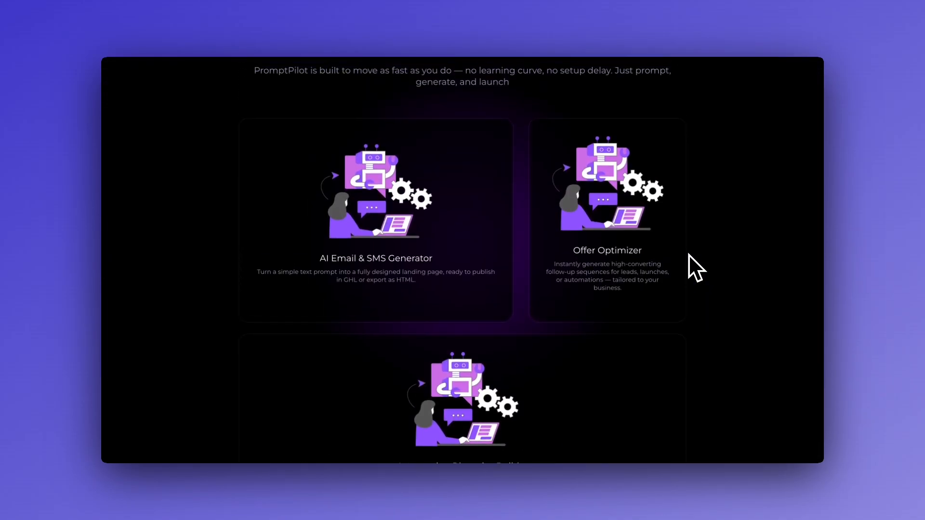
pyautogui.scroll(-2, 739, 313)
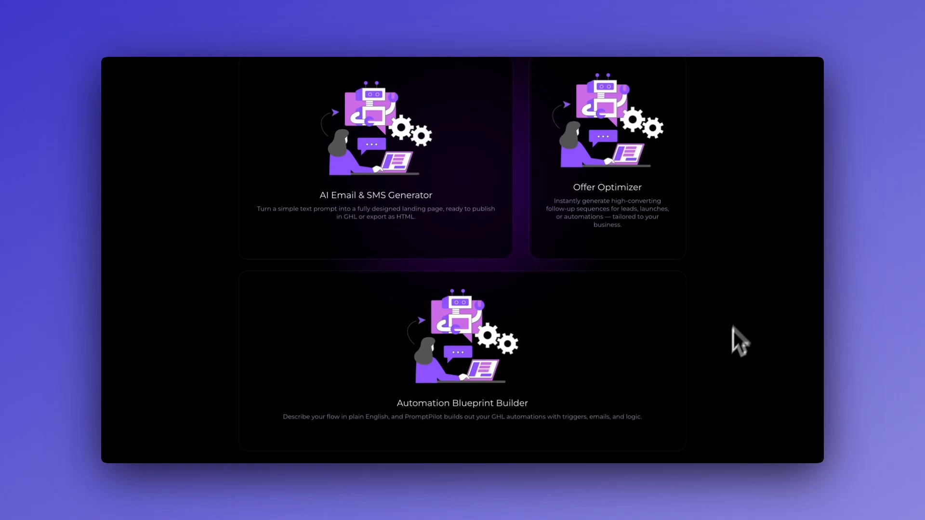
pyautogui.scroll(1, 733, 336)
pyautogui.scroll(-1, 752, 289)
pyautogui.scroll(2, 193, 424)
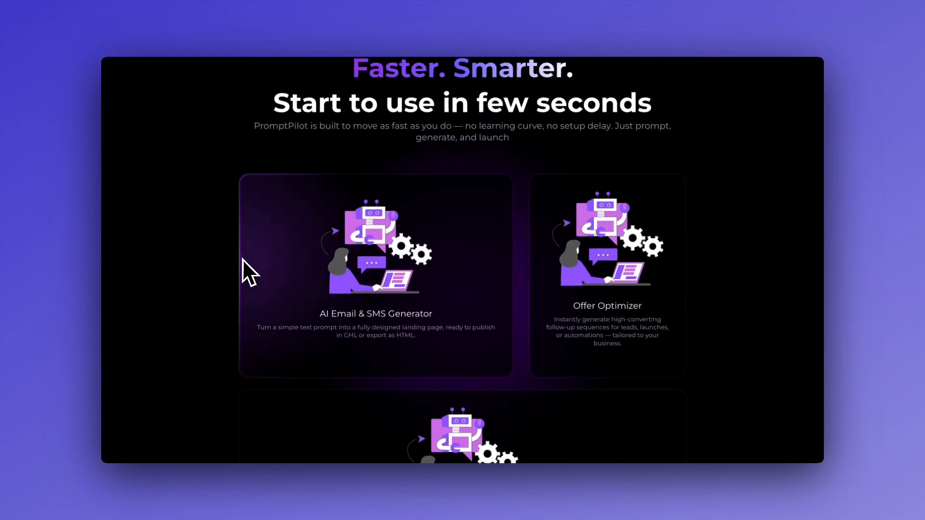
pyautogui.scroll(8, 235, 257)
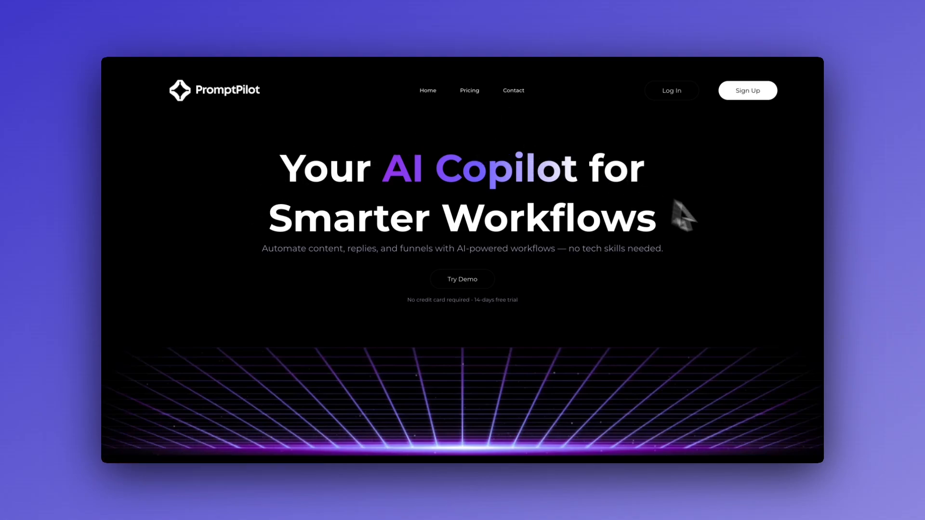
pyautogui.scroll(-10, 726, 222)
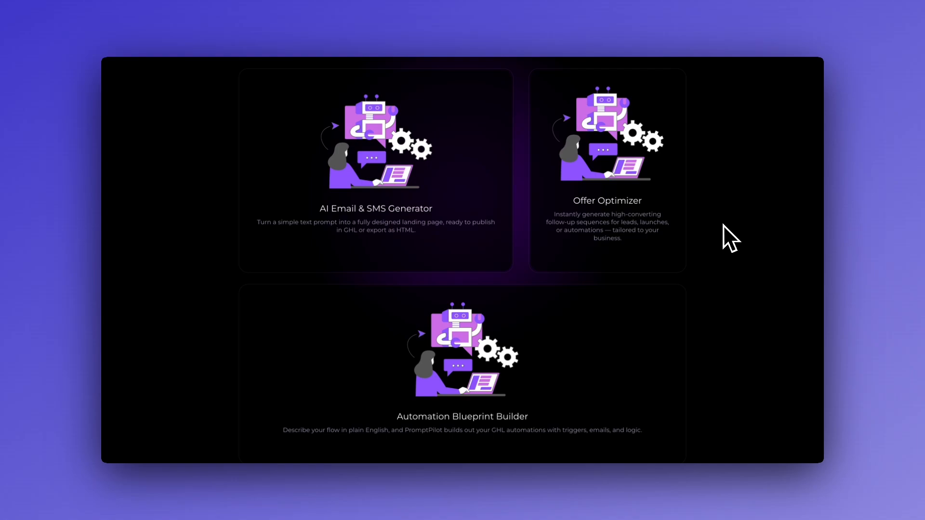
pyautogui.scroll(2, 724, 225)
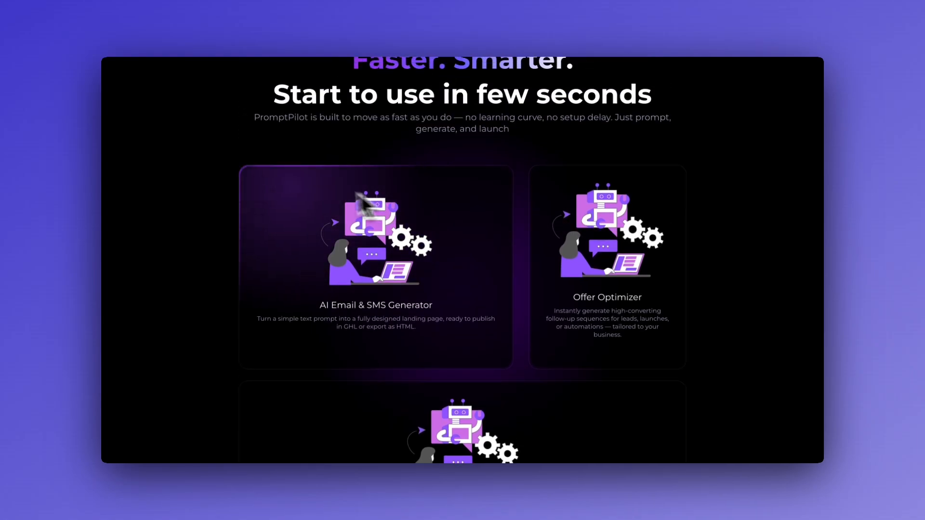